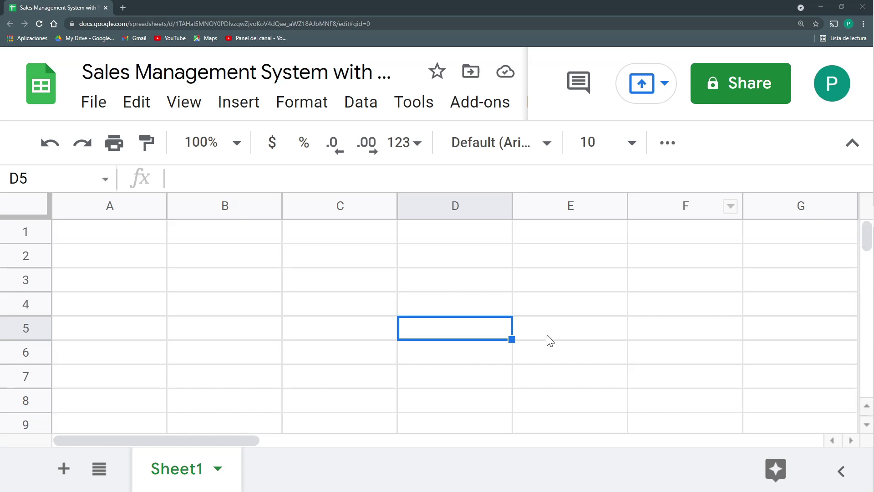
Rename Sheet1 to Product
double_click(174, 474)
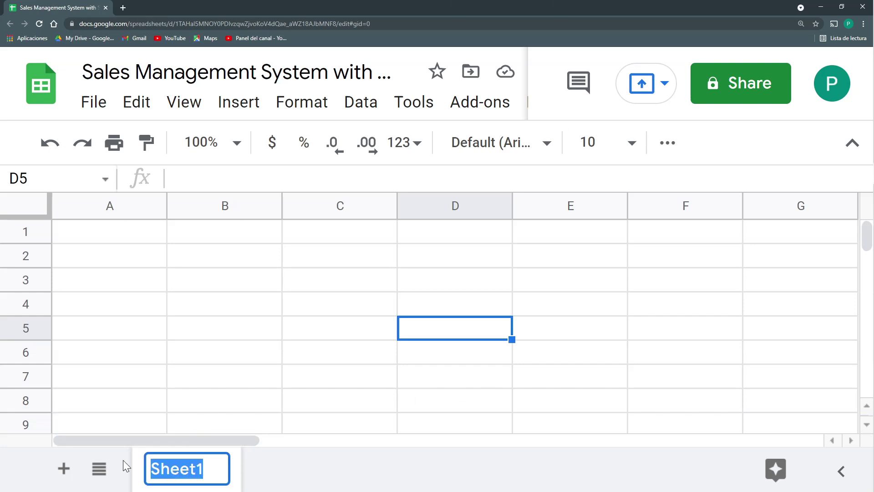
text(Product)
key(Return)
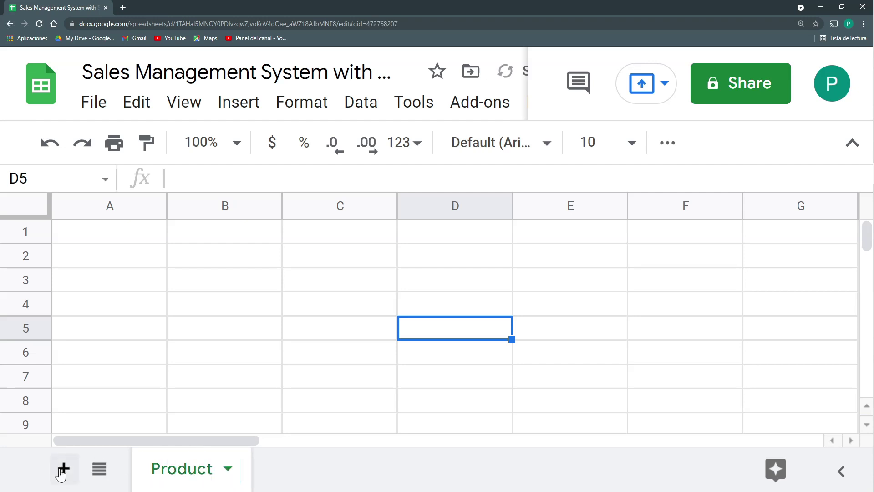
Add a second sheet and name it Sales
click(64, 468)
double_click(293, 462)
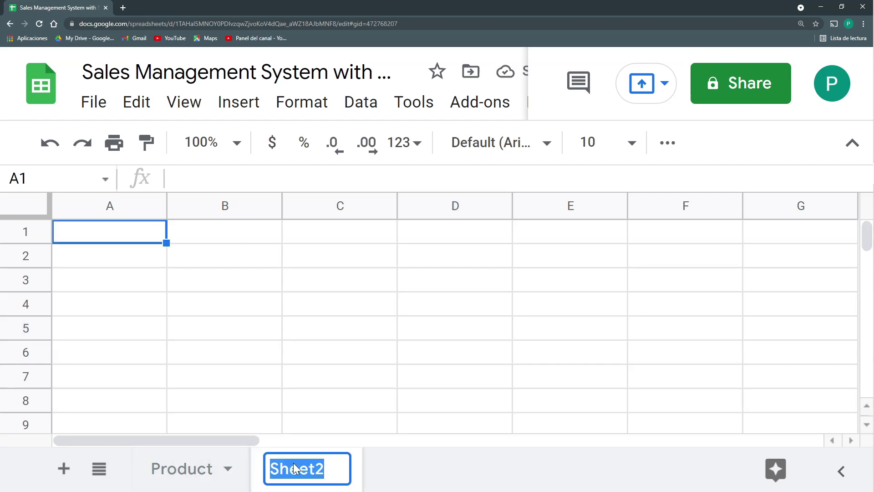
text(Sales)
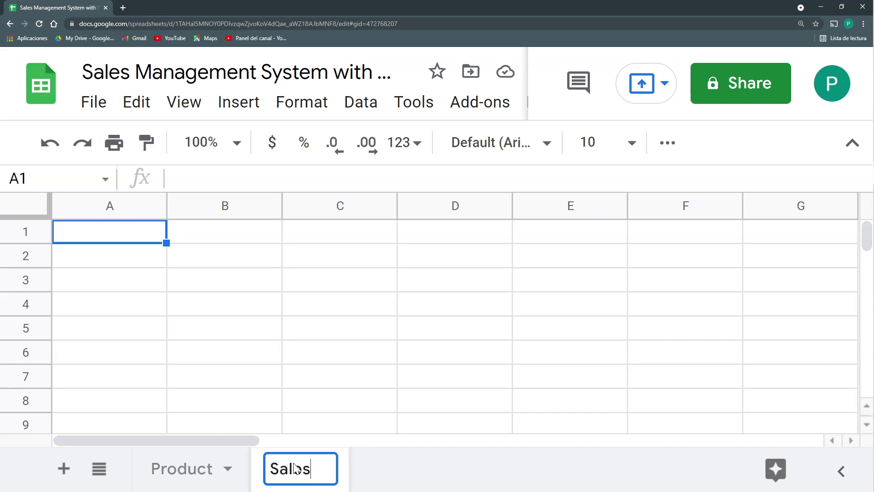
key(Return)
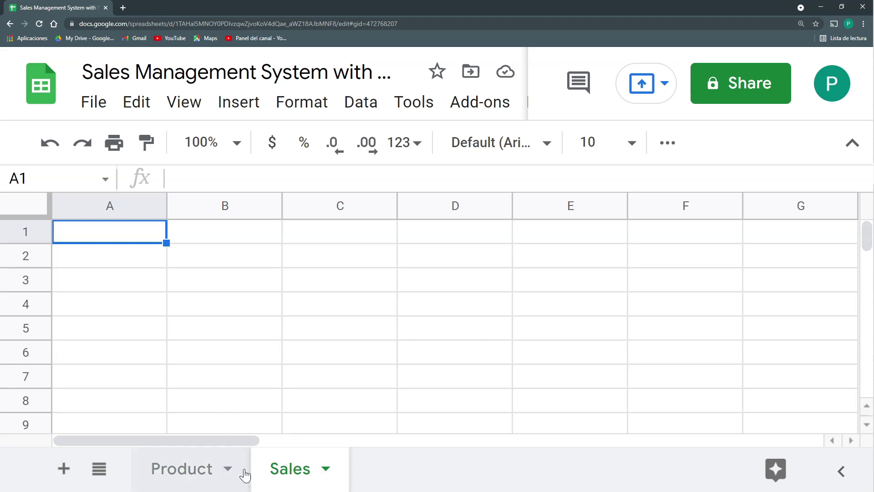
On the Product sheet, enter the headers REF and Name in A1 and B1
click(197, 472)
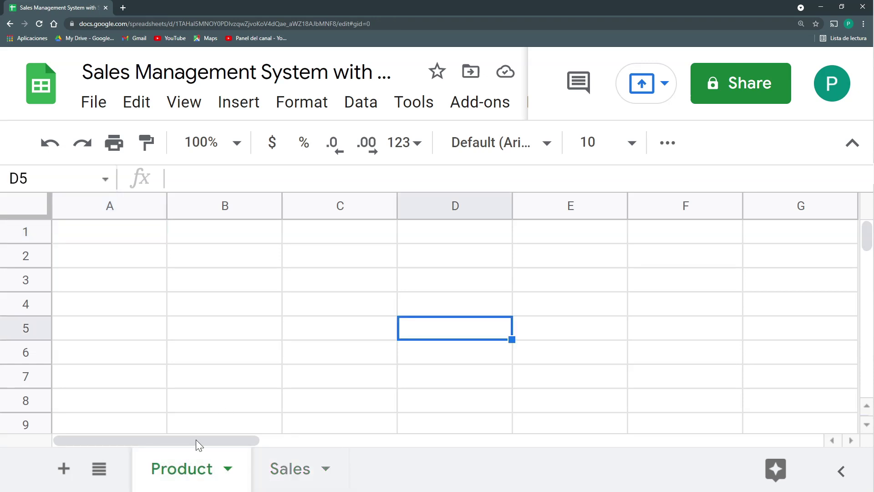
click(140, 241)
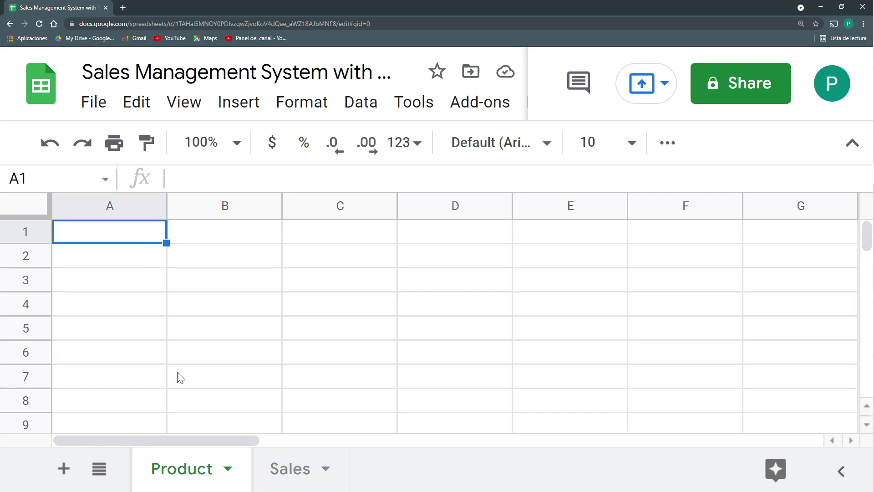
text(REF)
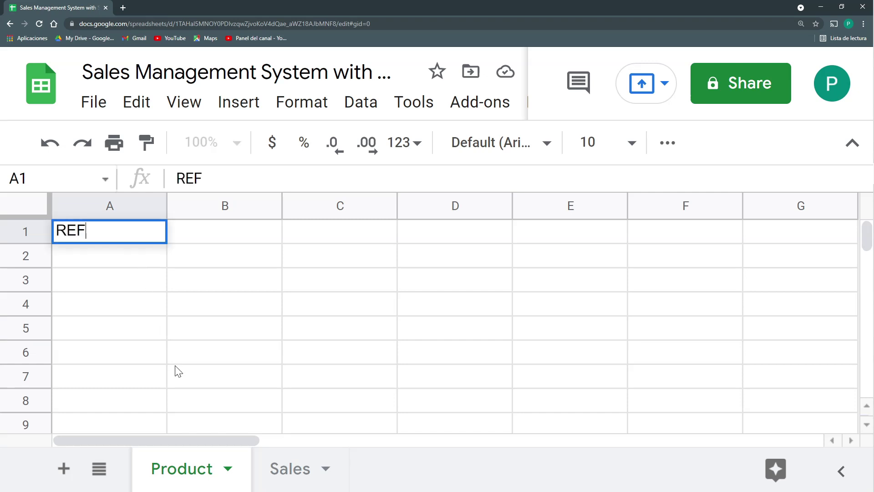
key(Tab)
text(Name)
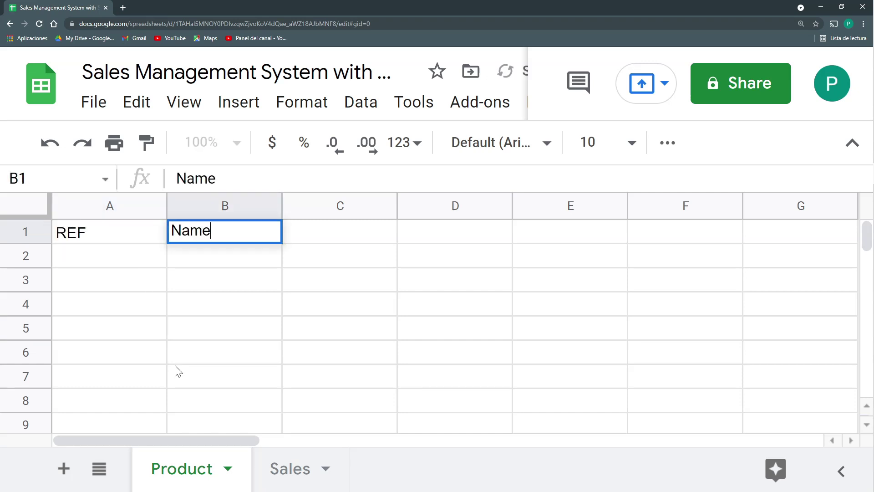
key(Tab)
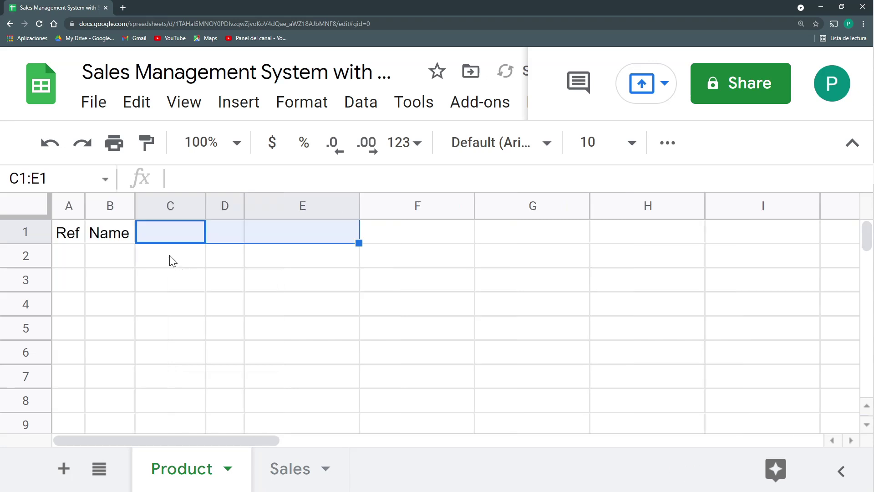
Widen the Ref and Name columns A and B
click(171, 261)
drag(68, 232, 108, 241)
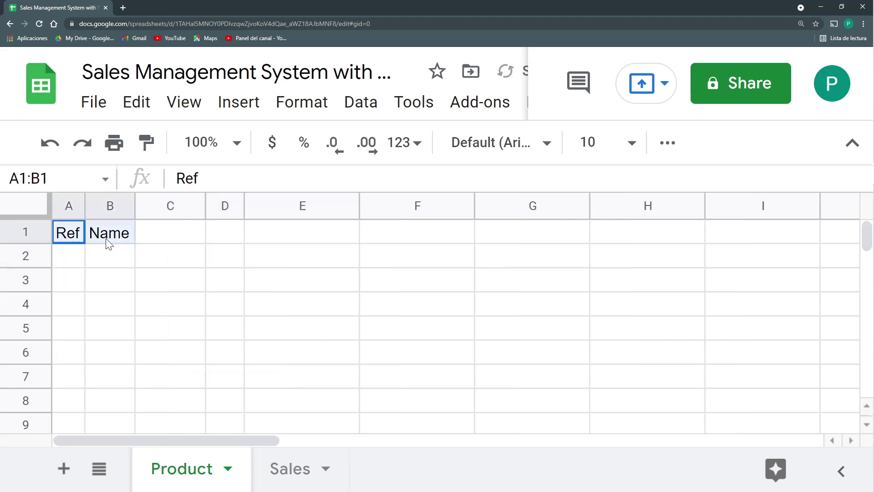
drag(84, 206, 233, 206)
click(223, 259)
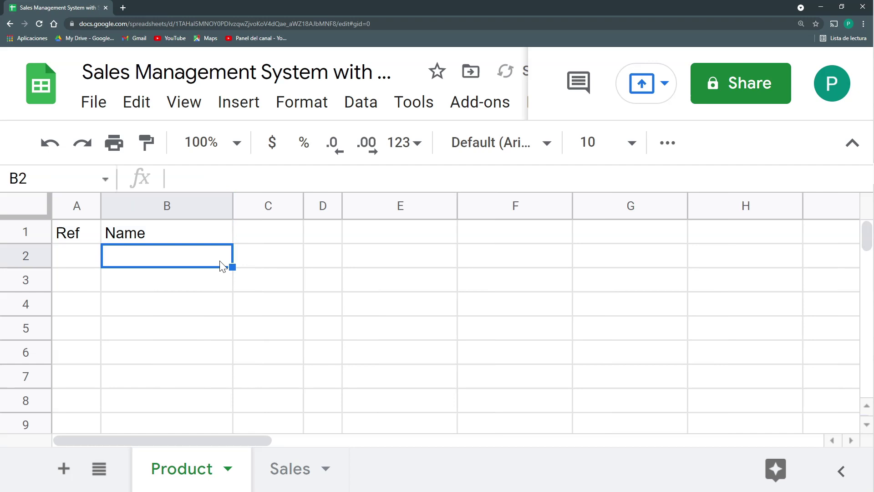
Enter Price as the C1 header, then go to the Sales sheet
click(279, 234)
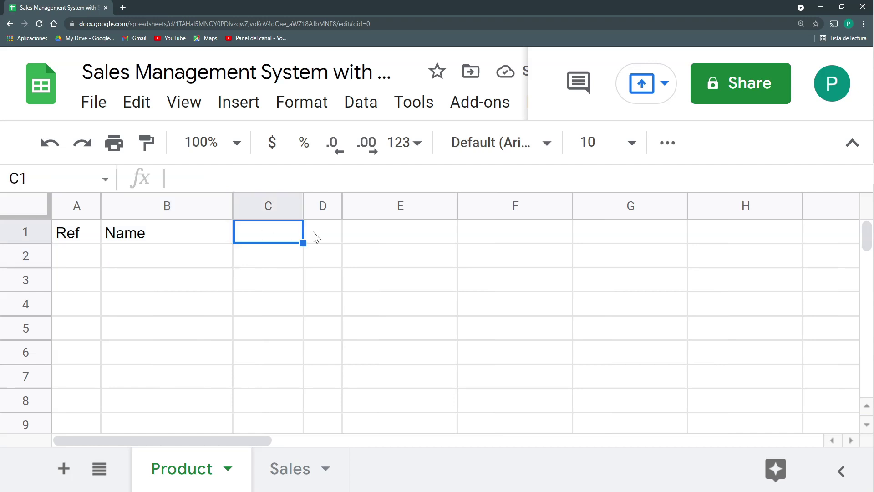
click(364, 234)
click(533, 241)
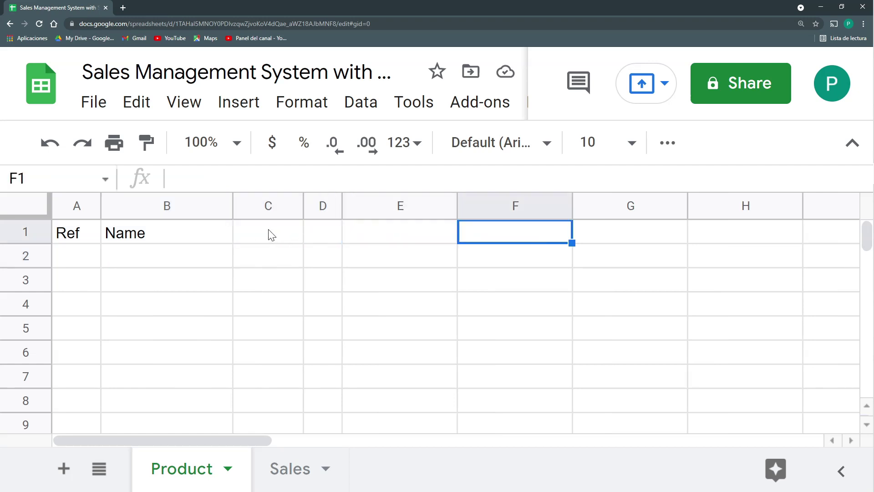
click(273, 236)
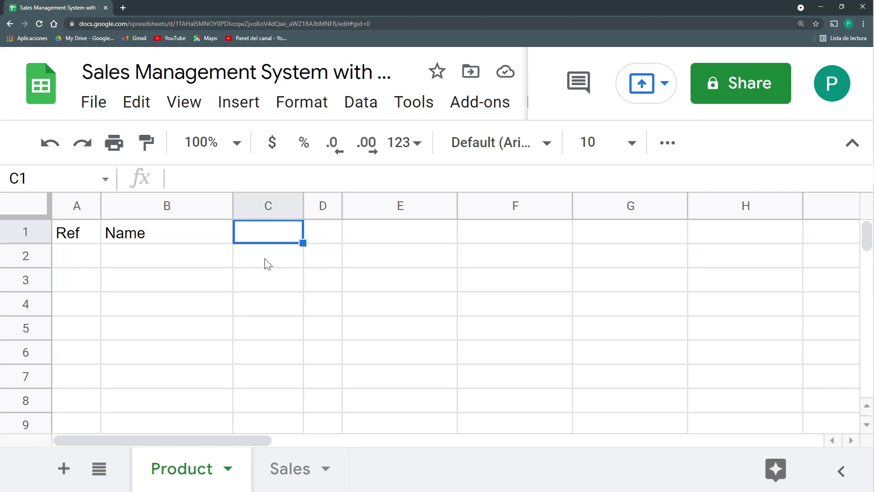
text(Price)
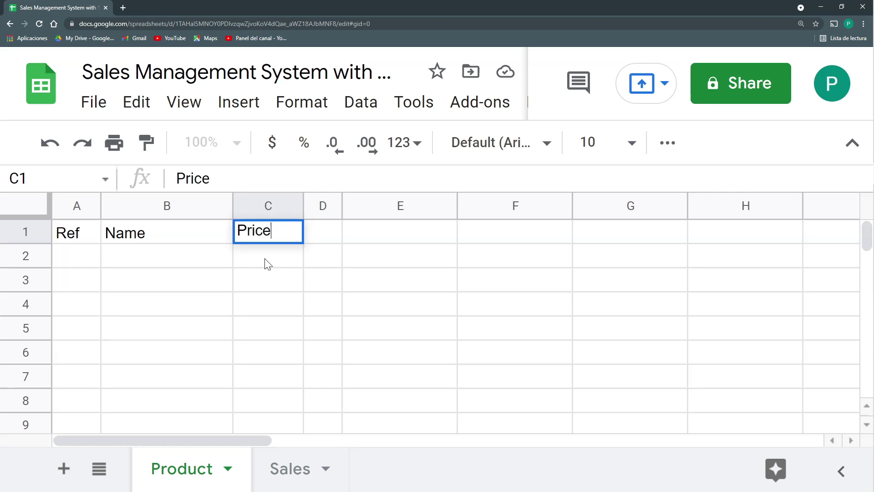
key(Return)
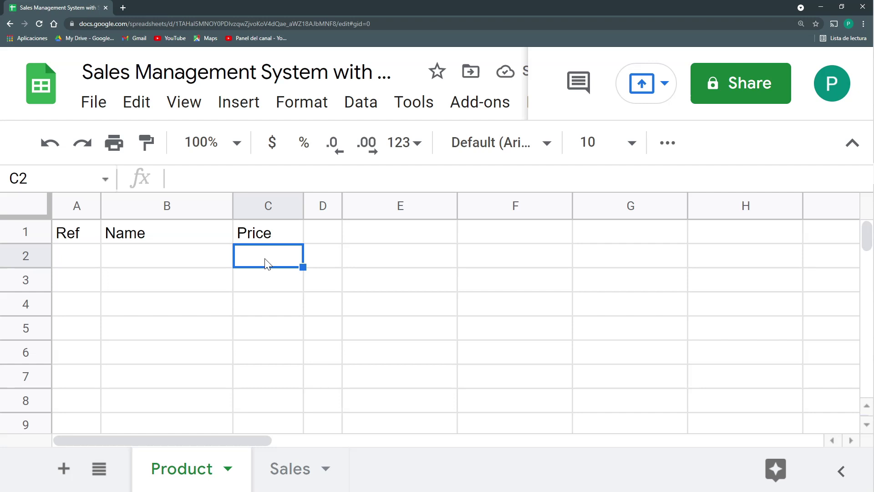
click(278, 474)
Enter Ref, Name and Price as the Sales headers in A1:C1
click(151, 240)
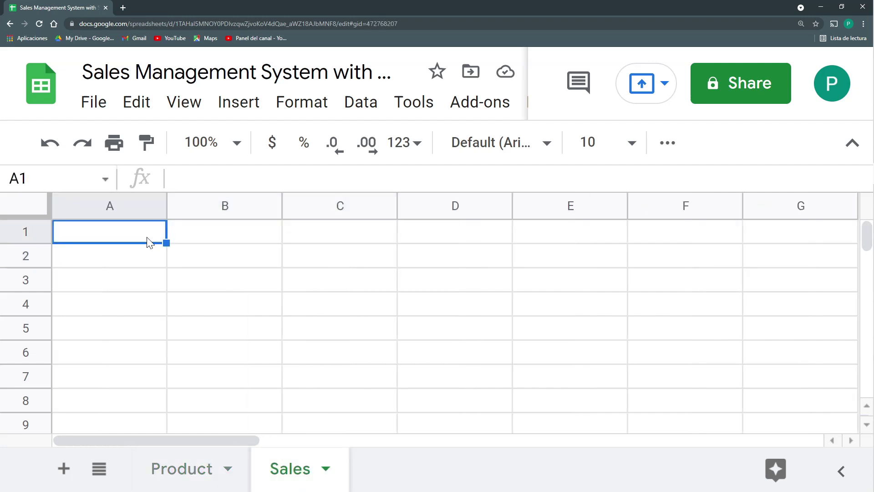
text(Ref)
key(Tab)
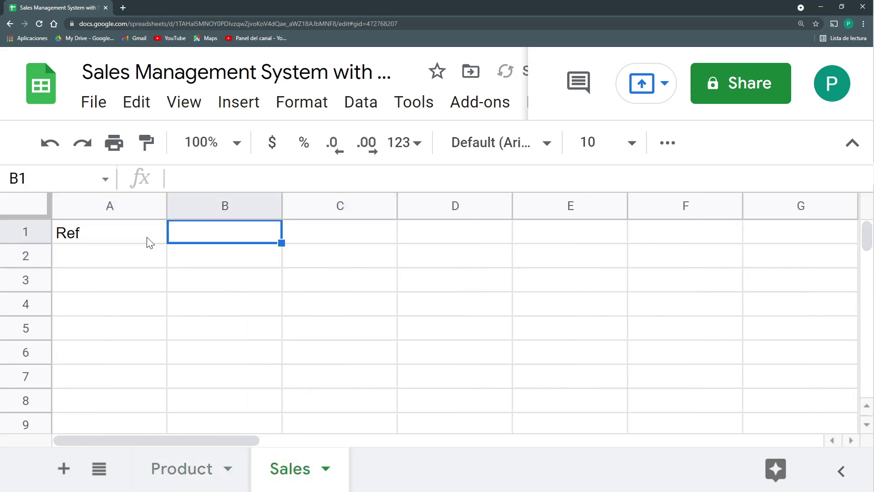
text(Name)
key(Tab)
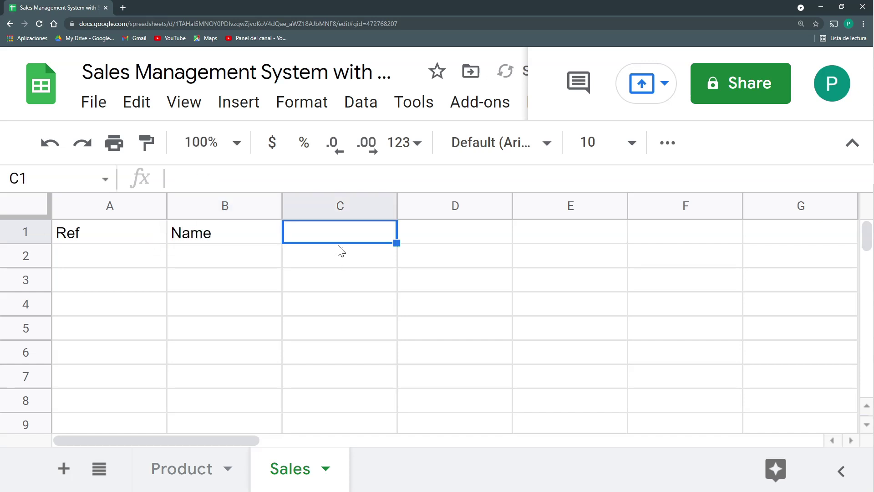
text(Price)
key(Return)
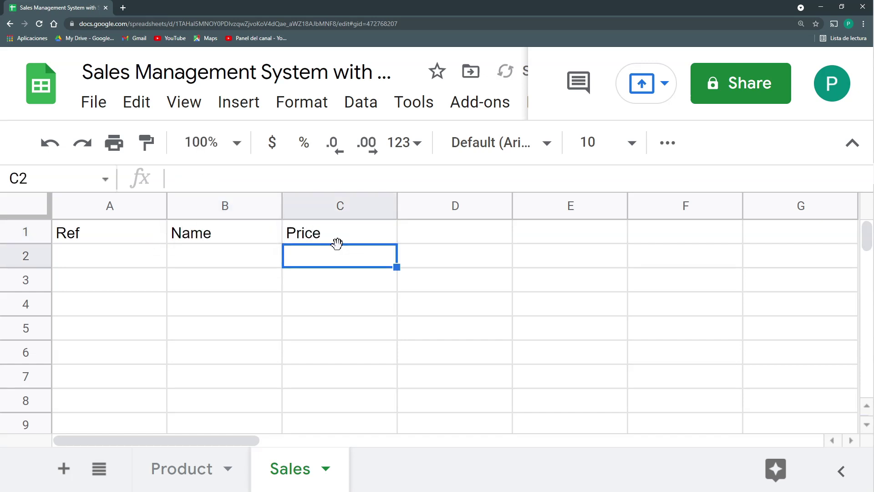
click(207, 474)
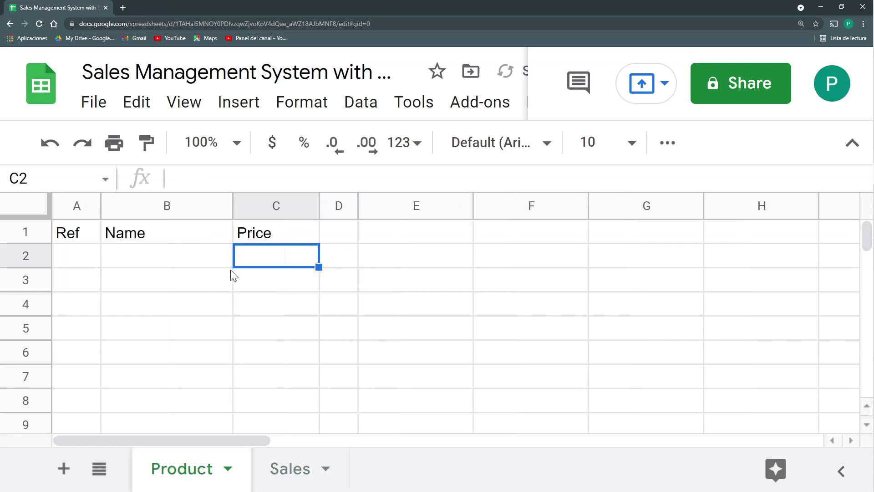
click(282, 471)
Add the Units and Amount headers in D1 and E1
text(Units)
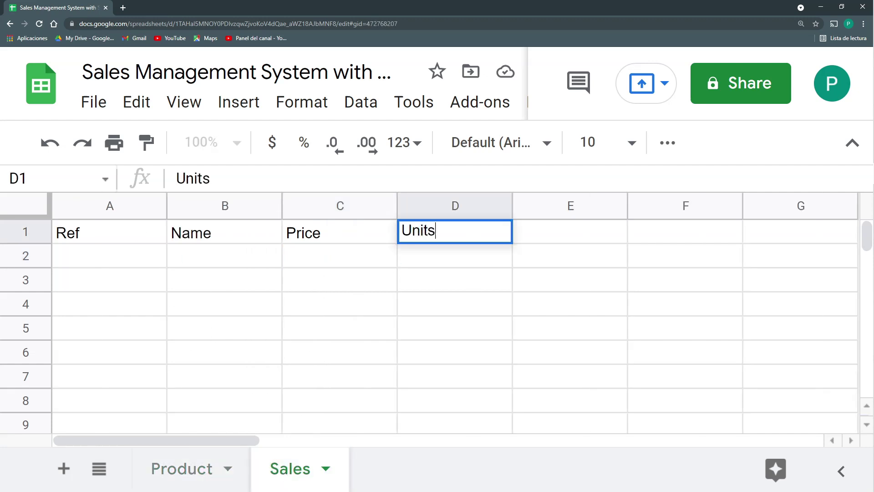
key(Tab)
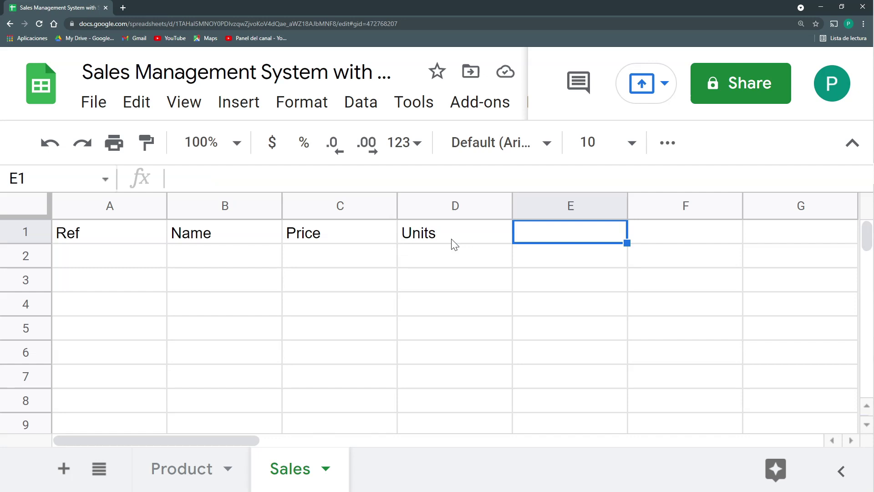
text(T)
key(BackSpace)
text(Amount)
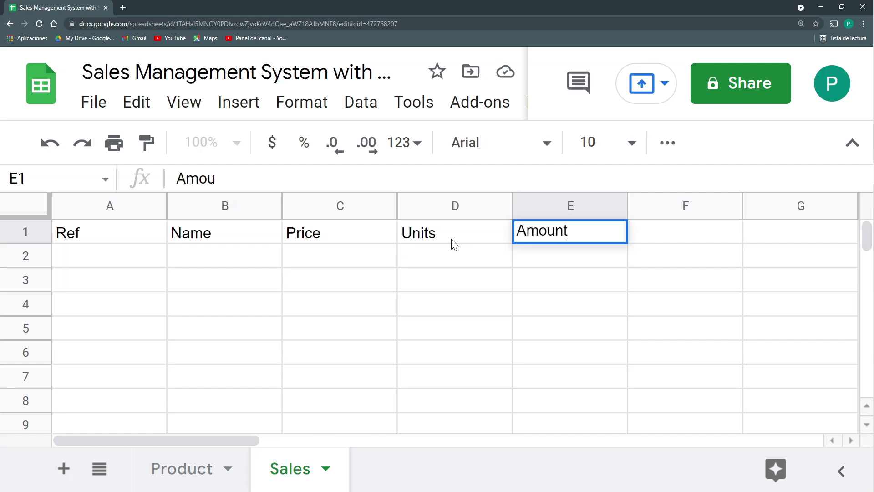
key(Return)
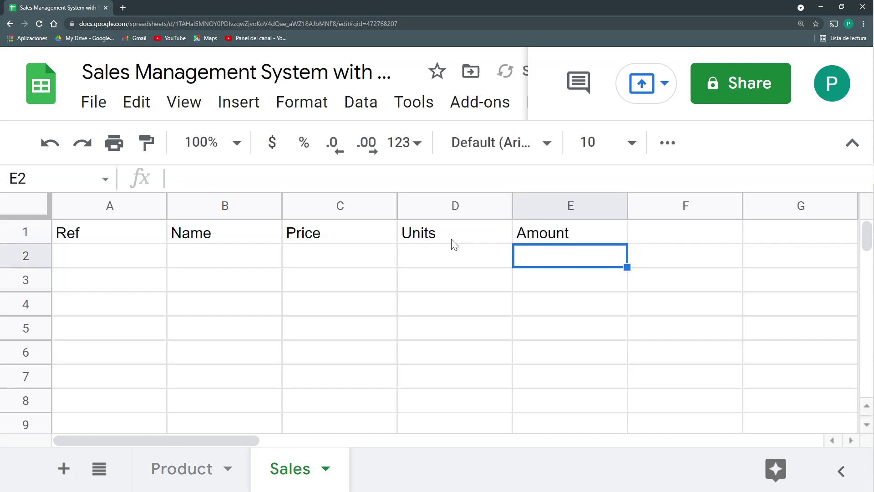
click(378, 230)
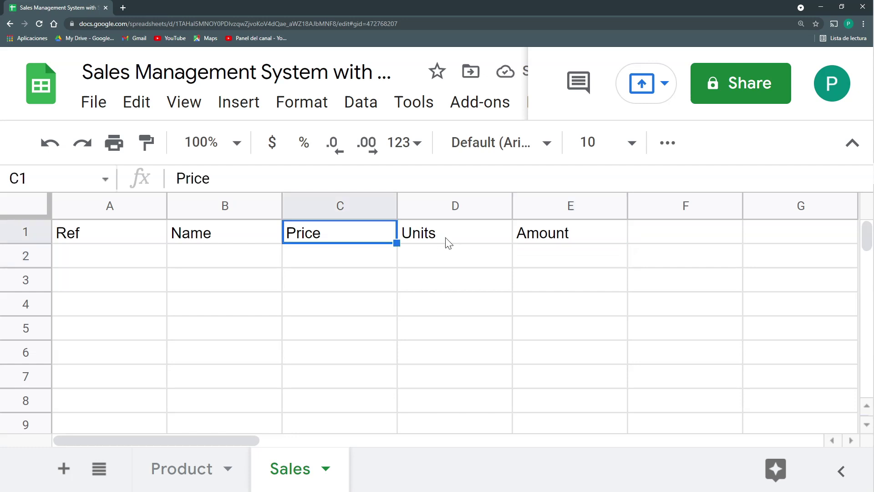
Insert a Date column before Ref and auto-fit columns A–F to their contents
right_click(112, 206)
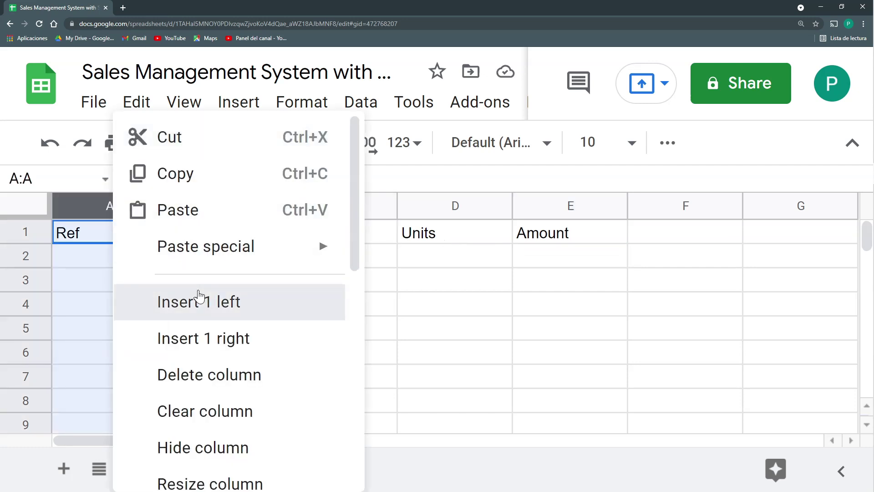
click(203, 297)
click(132, 232)
text(Date)
key(Return)
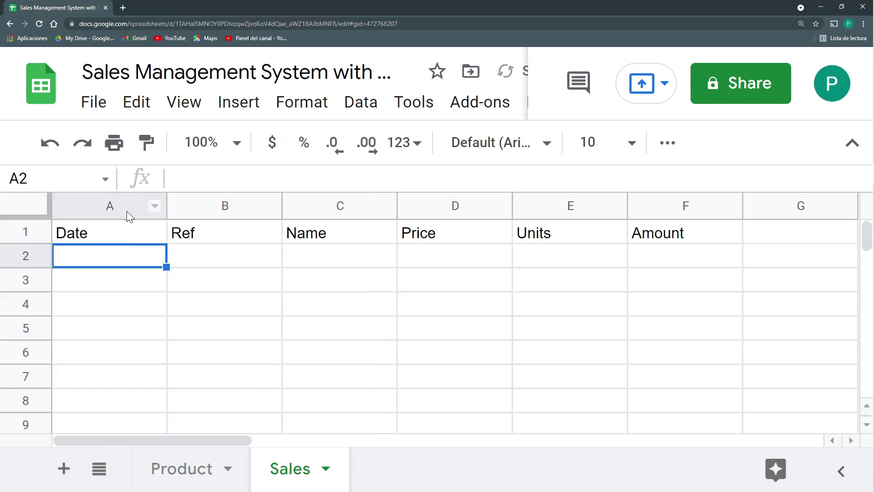
drag(127, 211, 648, 200)
double_click(628, 206)
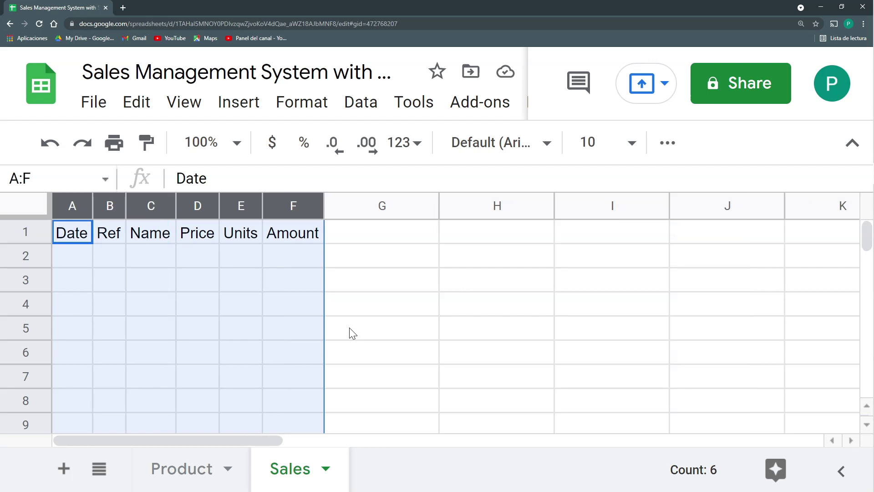
Return to the Product sheet and make column A slightly wider
click(141, 279)
drag(72, 206, 359, 204)
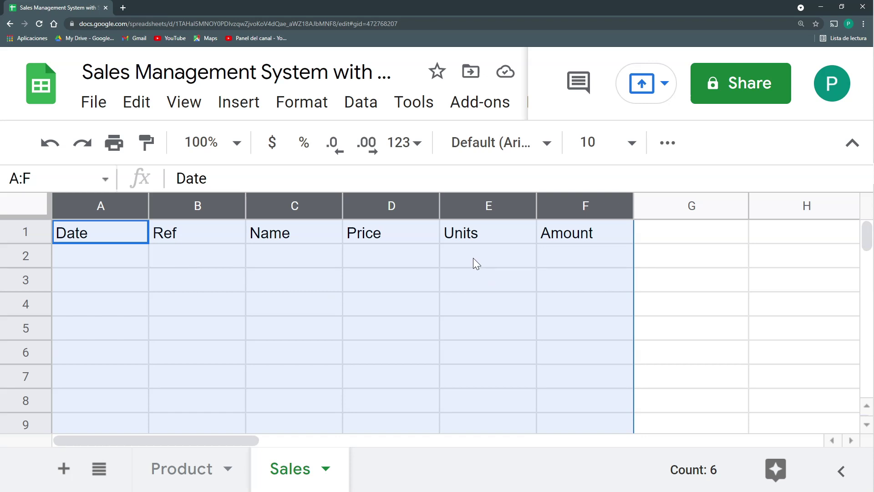
click(531, 305)
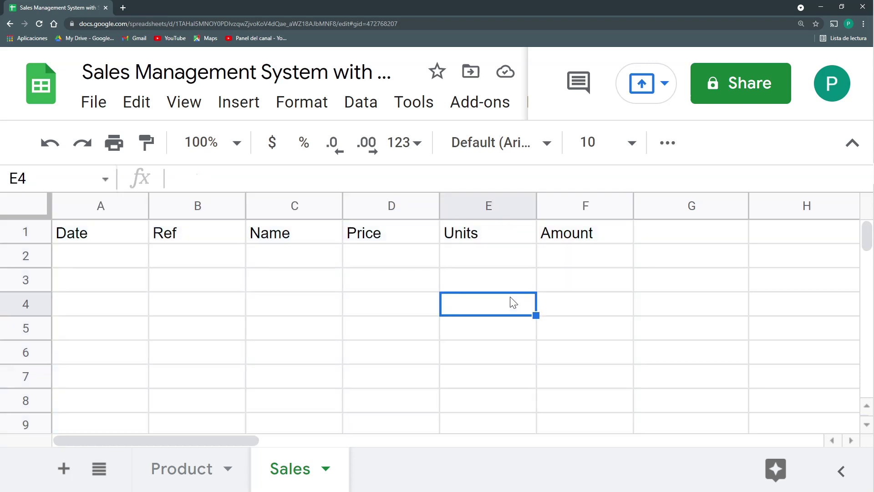
click(186, 462)
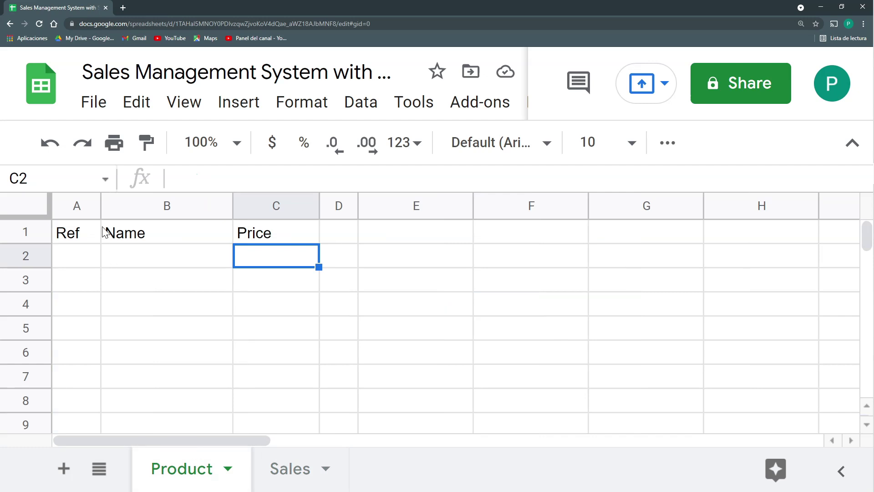
drag(99, 210, 113, 210)
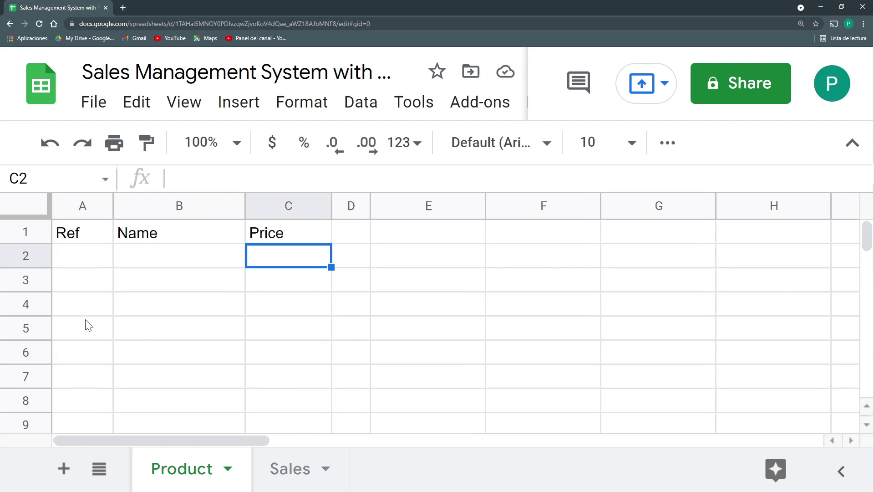
key(Left)
key(Left)
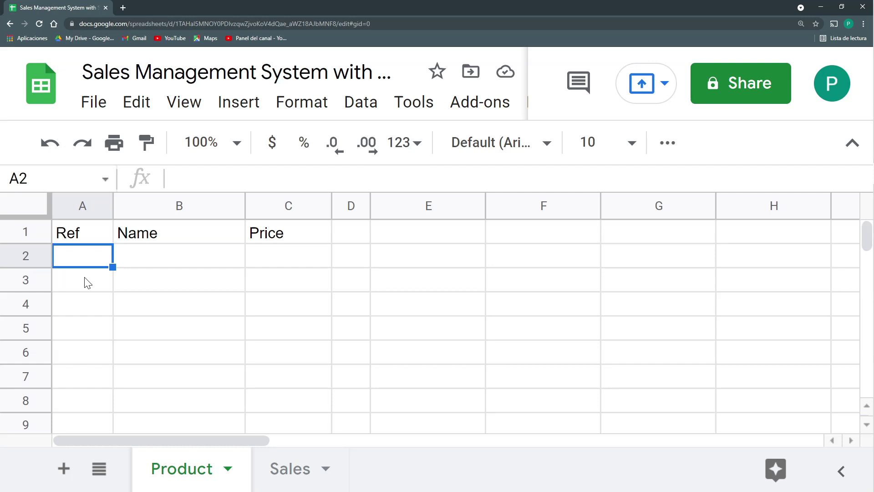
Enter ref NF0001 with the name 'The power of habit' and widen column B
text(NF)
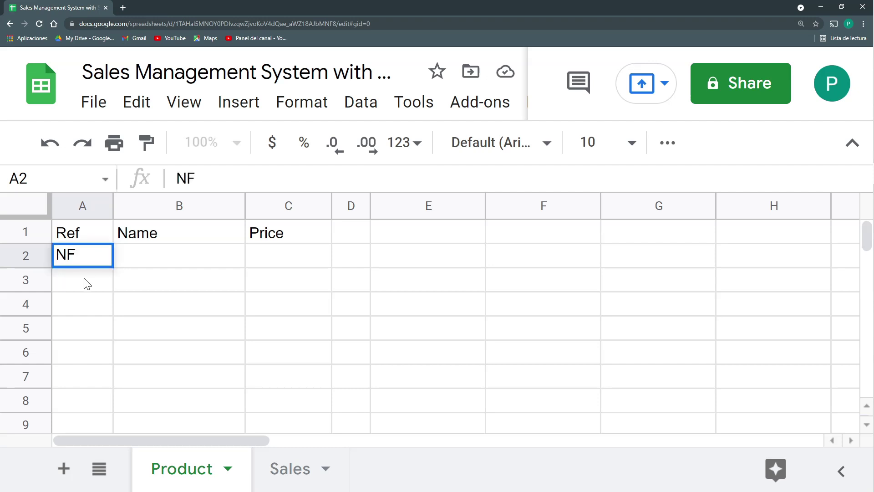
text(0001)
key(Tab)
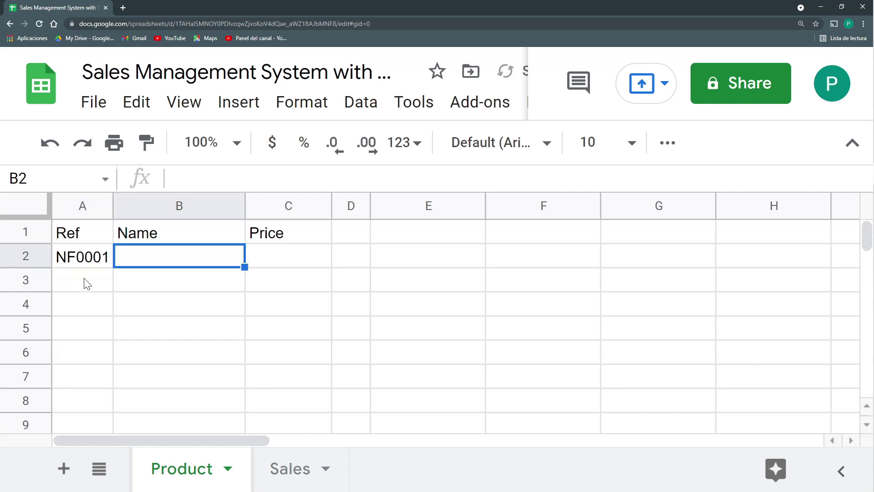
text(The power )
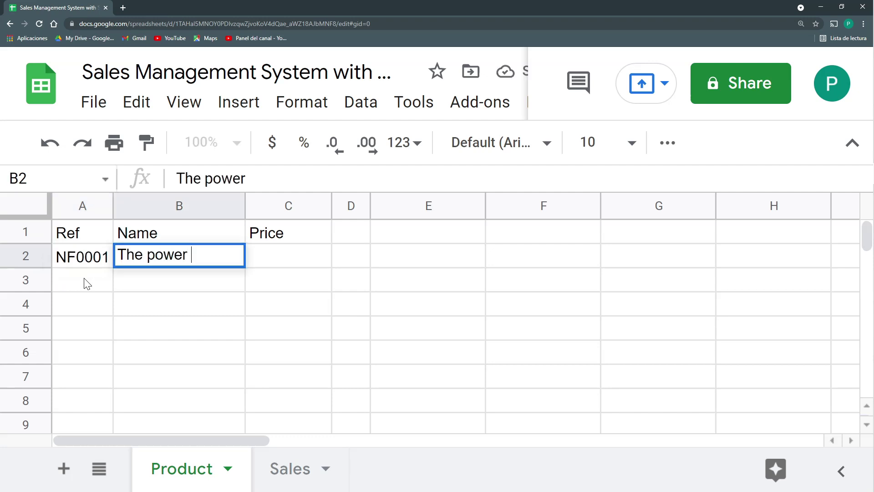
text(of habit)
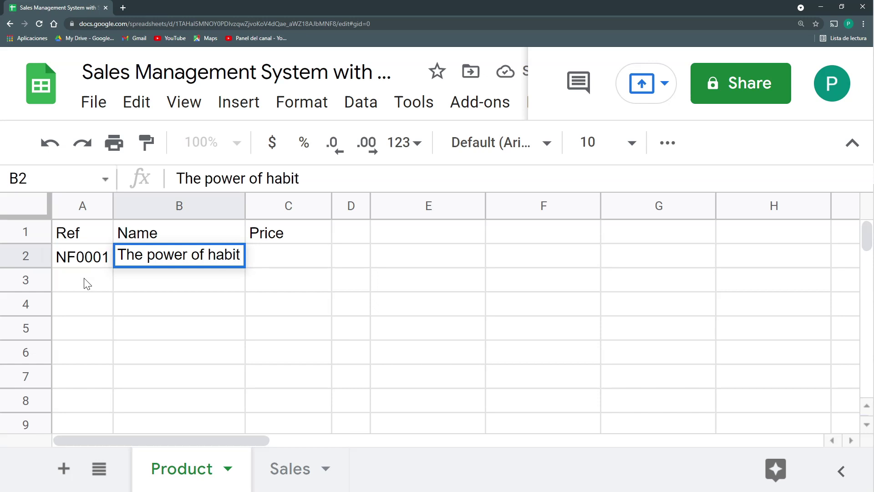
click(142, 287)
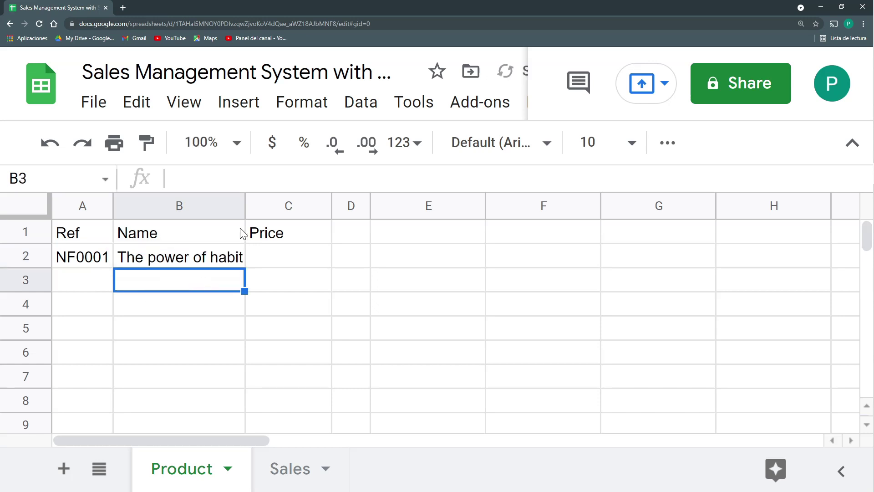
drag(245, 206, 258, 205)
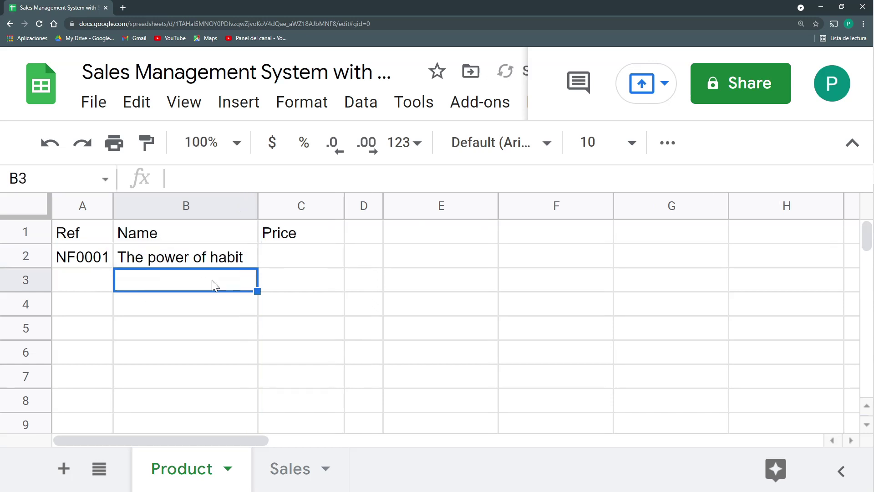
List names Minimalism, Atomic Habits, Outliars, Talk like TED, This is Marketing, The Obstacle is the Way
text(Minimalism)
key(Return)
text(Atomic)
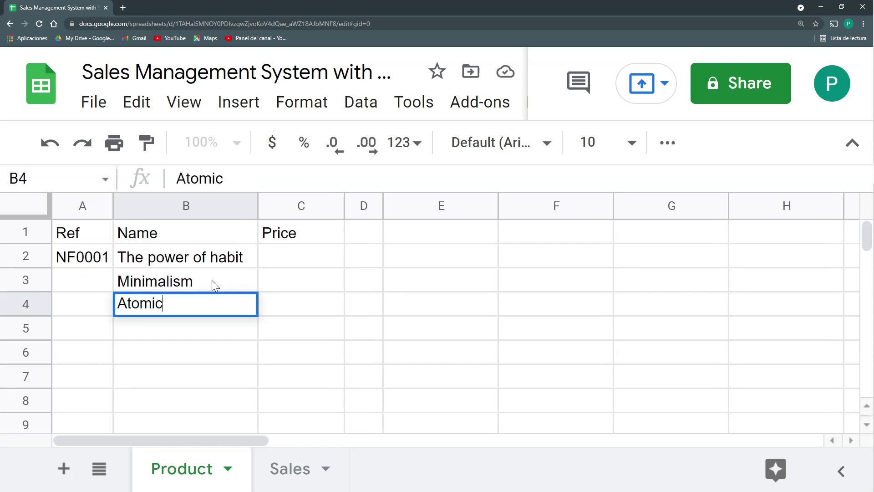
text( Habits)
key(Return)
text(Outliars)
key(Return)
text(Talk like TED)
key(Return)
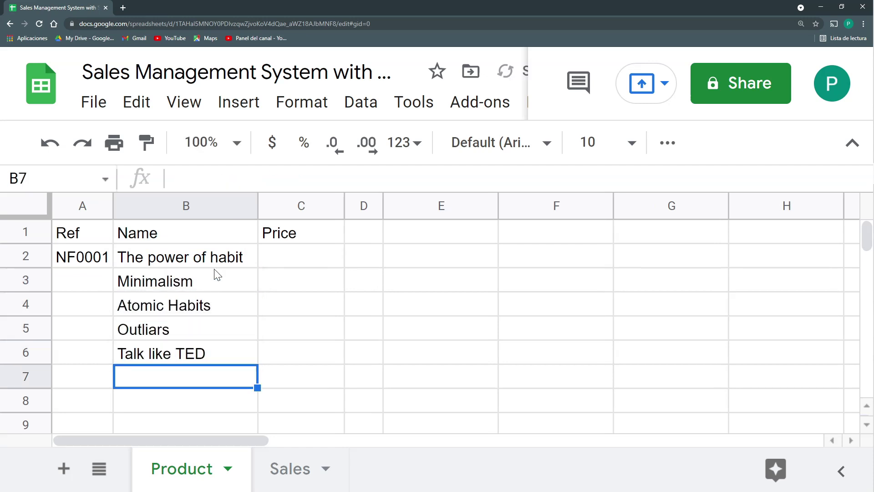
text(This is Marketing)
key(Return)
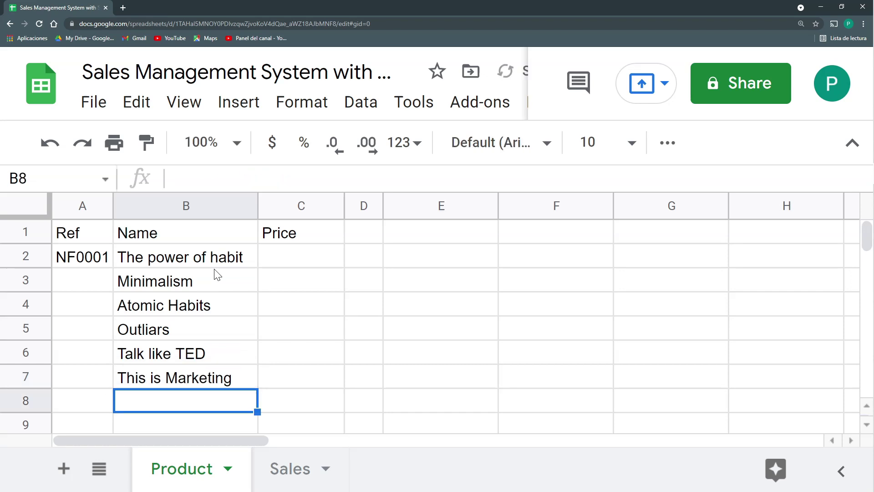
text(The Obstacle is the Way)
key(Return)
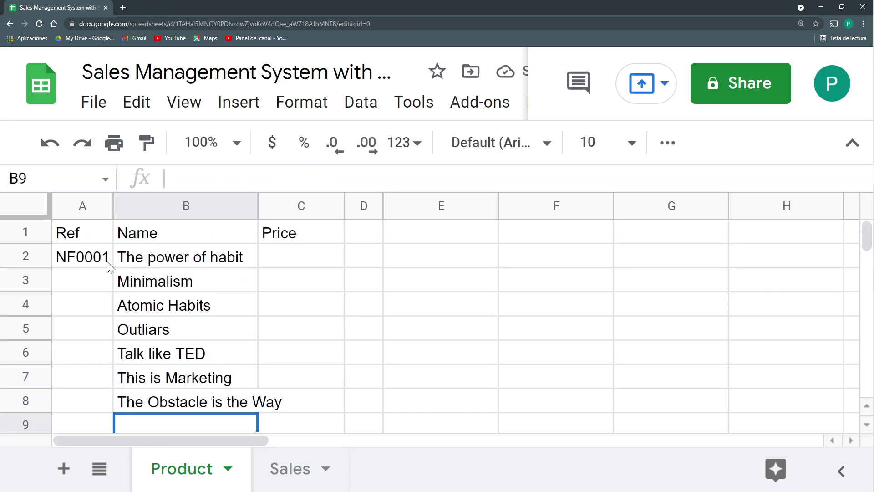
Autofill refs NF0002 through NF0007 down column A
click(108, 265)
double_click(112, 268)
key(ctrl+minus)
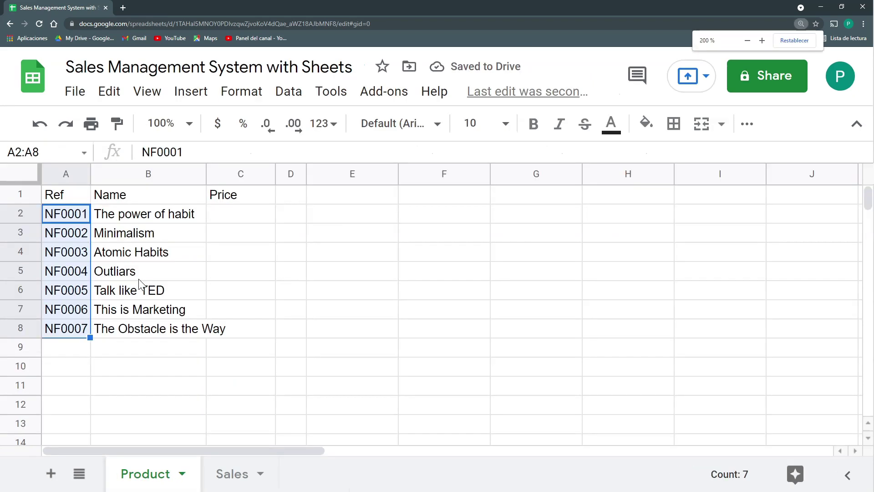
Add ref FC0001 'The Overstory' and ref FC0002 Coraline
click(76, 354)
text(F0001)
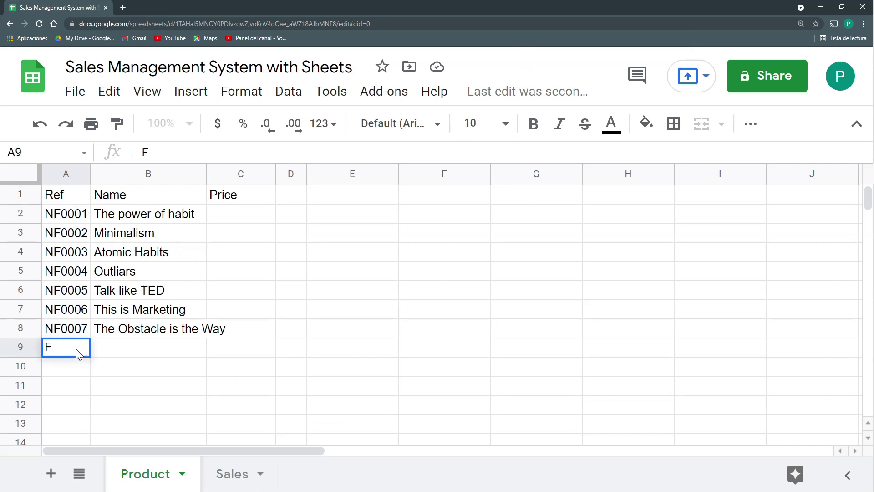
key(Left)
key(Left)
key(Left)
key(Left)
text(T)
key(BackSpace)
text(C)
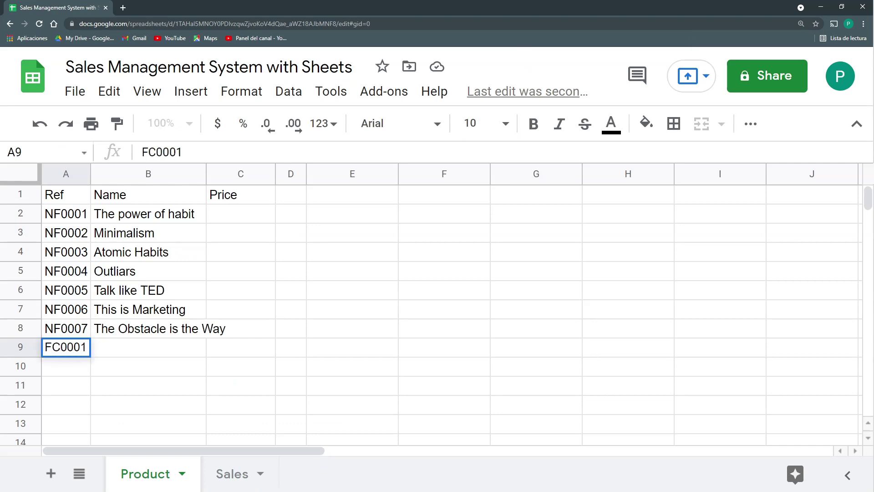
key(Return)
click(148, 347)
text(The overstory)
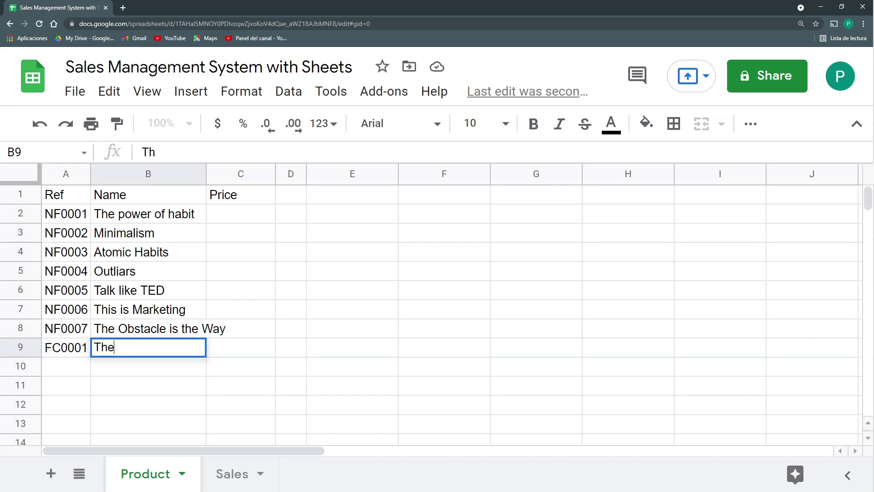
key(BackSpace)
key(BackSpace)
key(BackSpace)
key(BackSpace)
key(BackSpace)
key(BackSpace)
key(BackSpace)
key(BackSpace)
key(BackSpace)
text(Overstory)
key(Return)
text(FC0002)
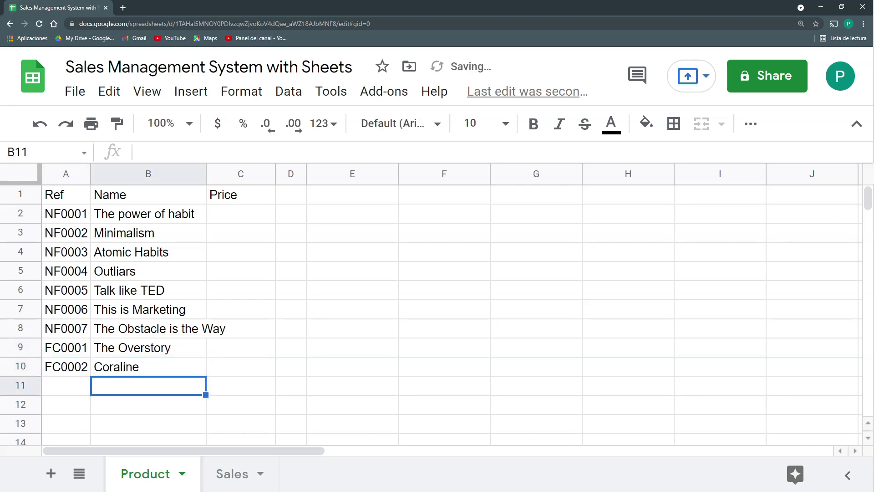
click(65, 366)
Add 'A Game of Thrones' and 'The Handmaid´s Tale', filling refs FC0003–FC0004
click(176, 388)
text(A Game of Thrones)
key(Return)
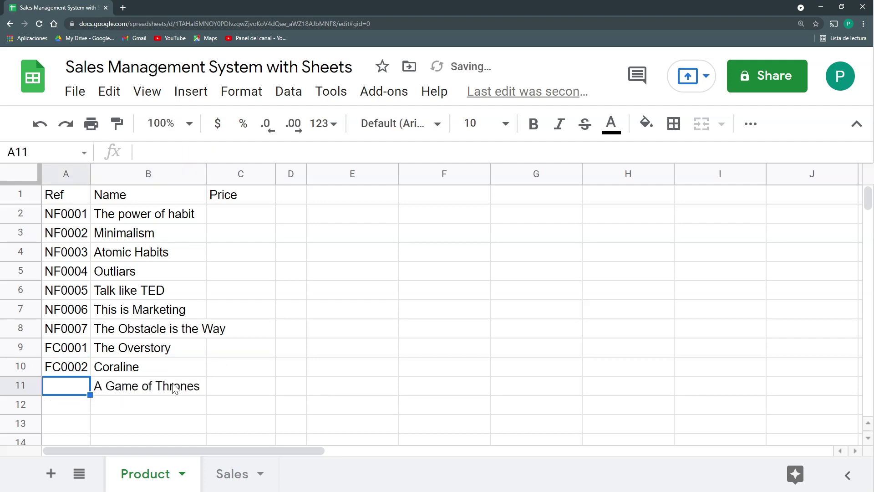
click(145, 407)
text(The Handmaid´s Tale)
key(Return)
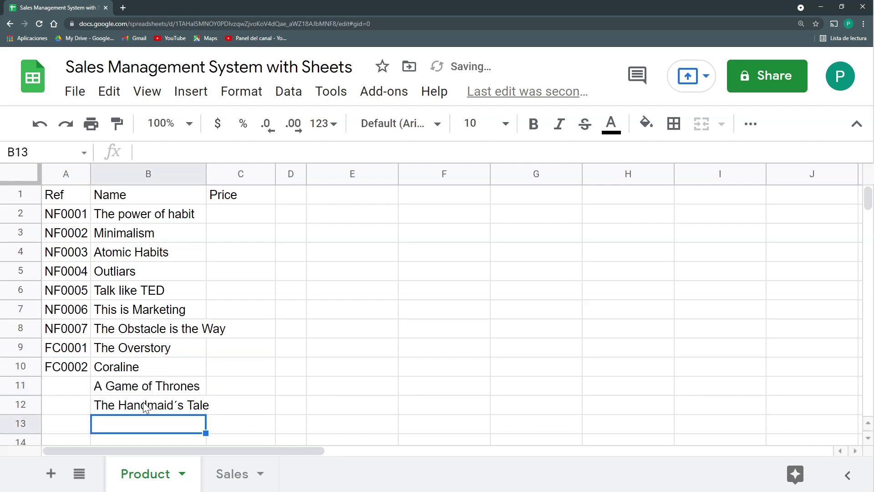
drag(66, 347, 65, 366)
drag(90, 376, 94, 407)
double_click(205, 171)
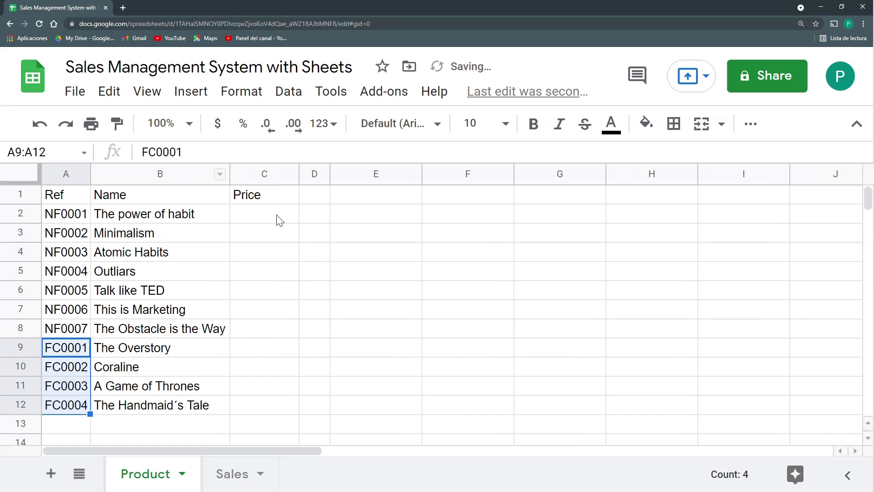
click(272, 201)
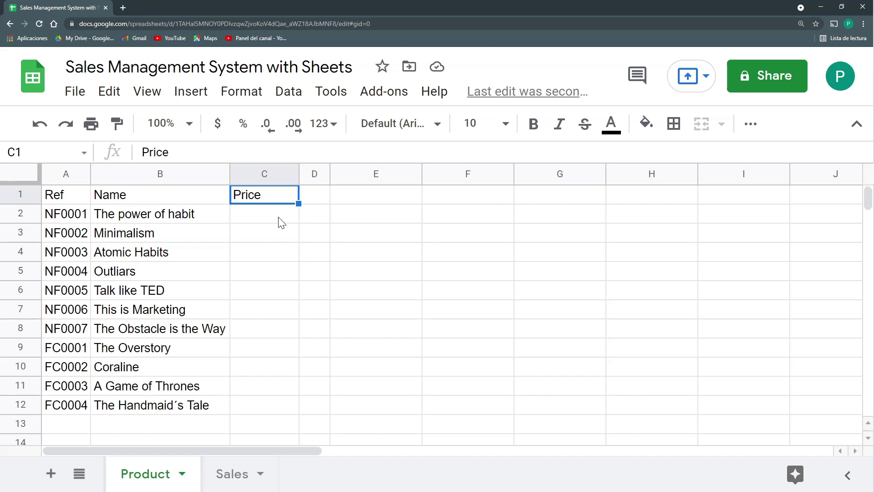
click(78, 195)
drag(78, 196, 131, 196)
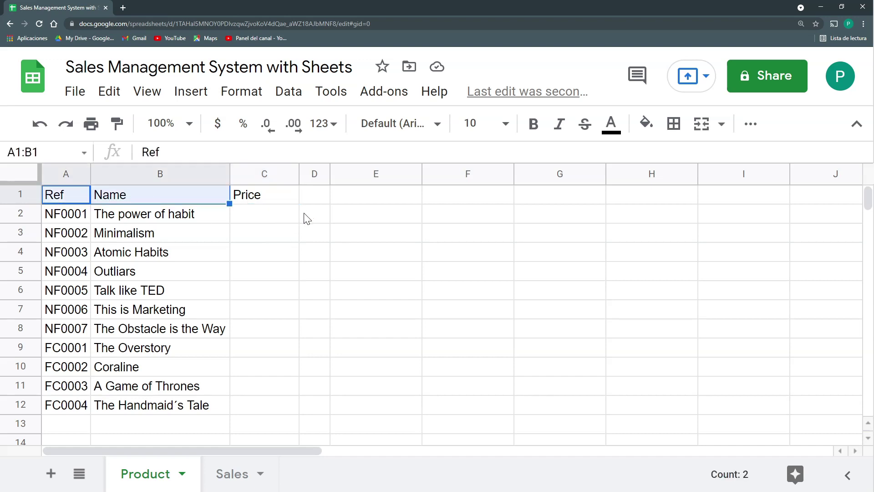
click(282, 218)
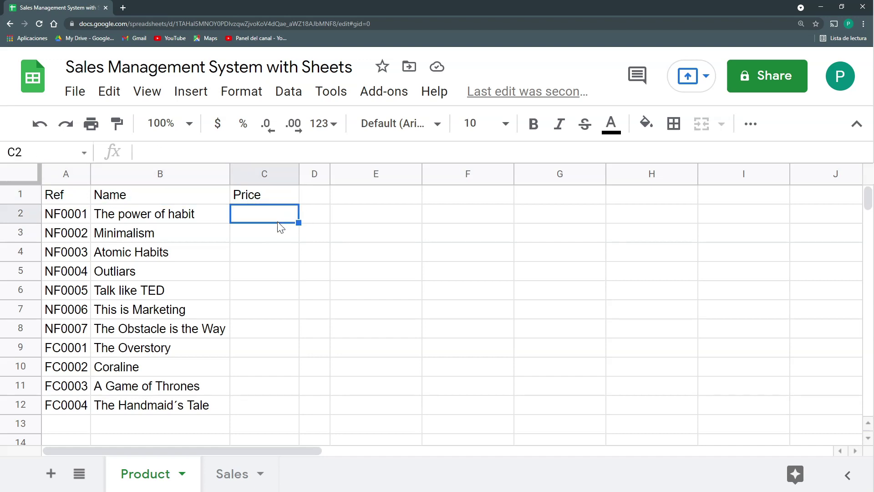
Clear C2 and enter a RANDBETWEEN price formula in it
text(10)
key(Delete)
text(=)
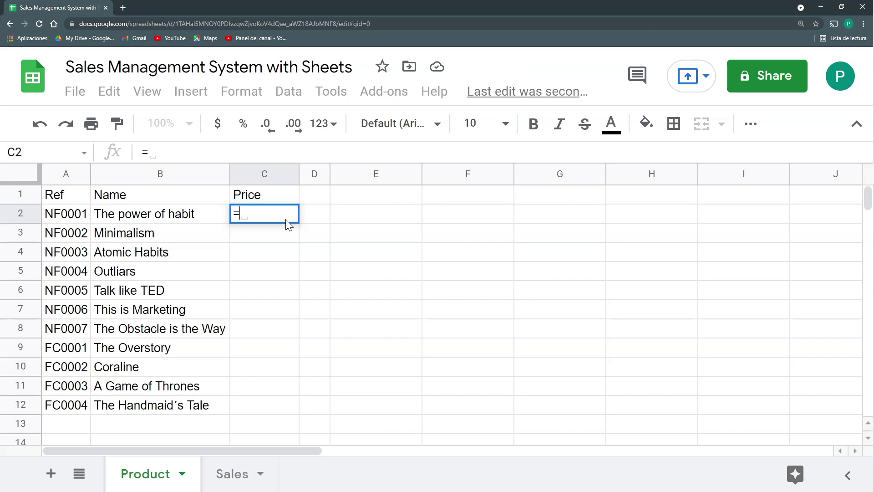
text(rand)
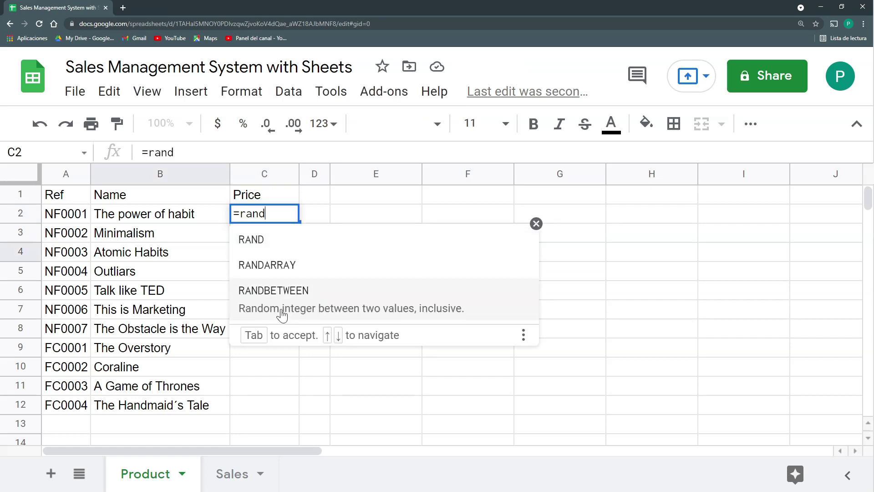
click(286, 301)
text(10:15)
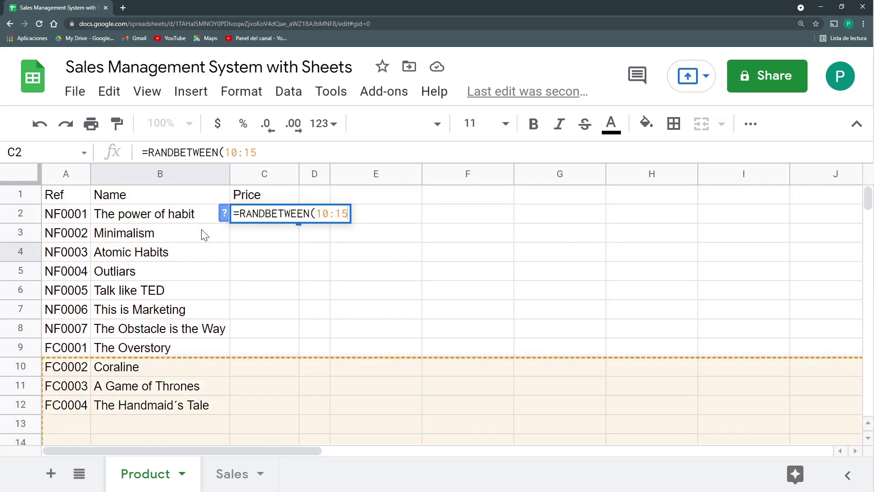
key(Return)
Correct the C2 formula to =RANDBETWEEN(10,15)
click(254, 218)
key(Return)
key(Left)
key(Left)
key(Left)
key(BackSpace)
text(,)
key(Return)
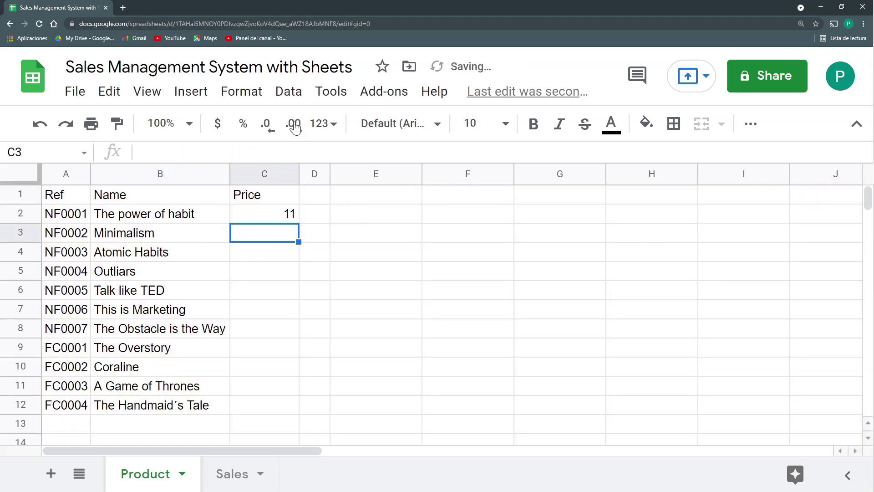
Fill the formula down to C12 and paste the prices back as fixed values
click(292, 218)
drag(298, 223, 298, 397)
key(ctrl+c)
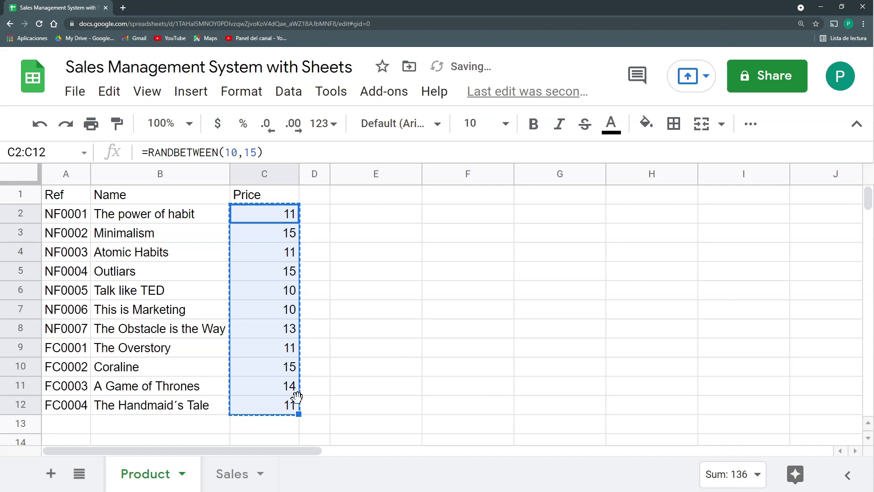
key(ctrl+shift+v)
click(312, 316)
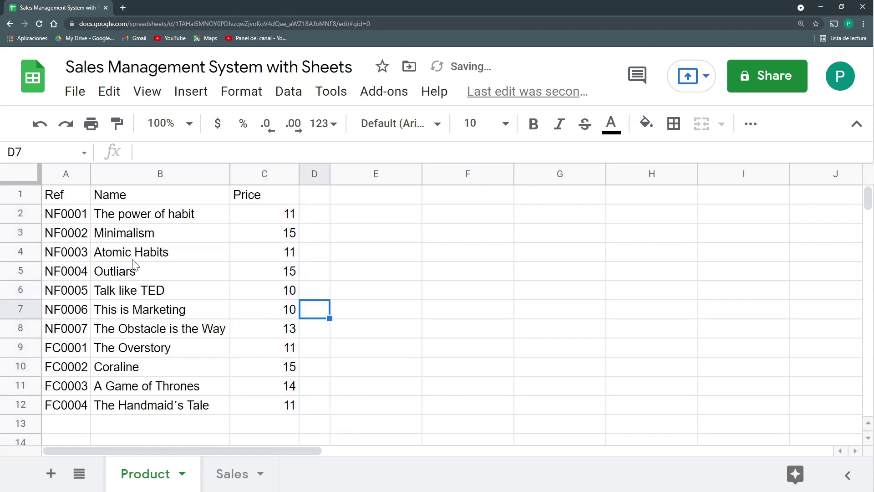
drag(135, 214, 225, 329)
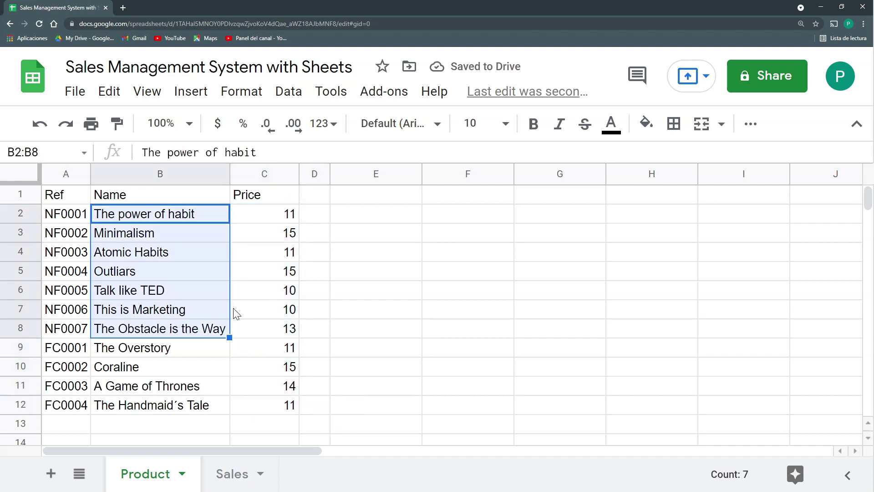
On the Sales sheet, require valid dates in A2:A1000 and reject other input
click(232, 474)
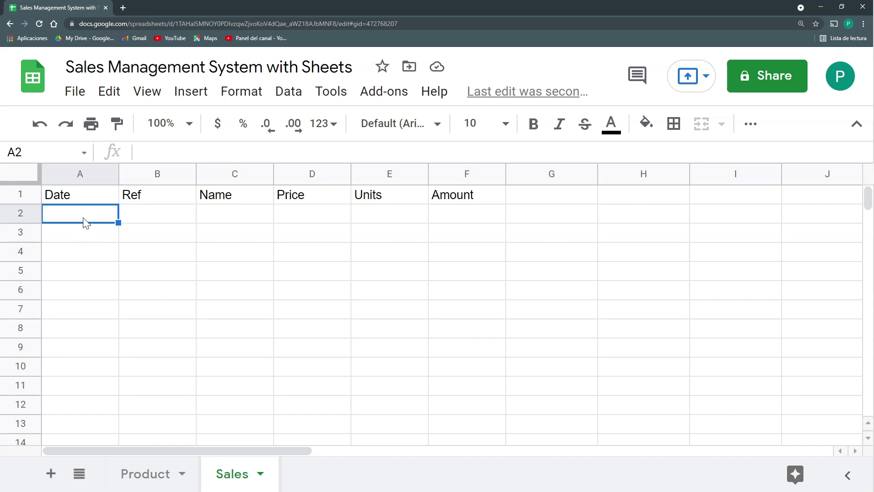
key(ctrl+shift+Down)
click(289, 91)
click(367, 403)
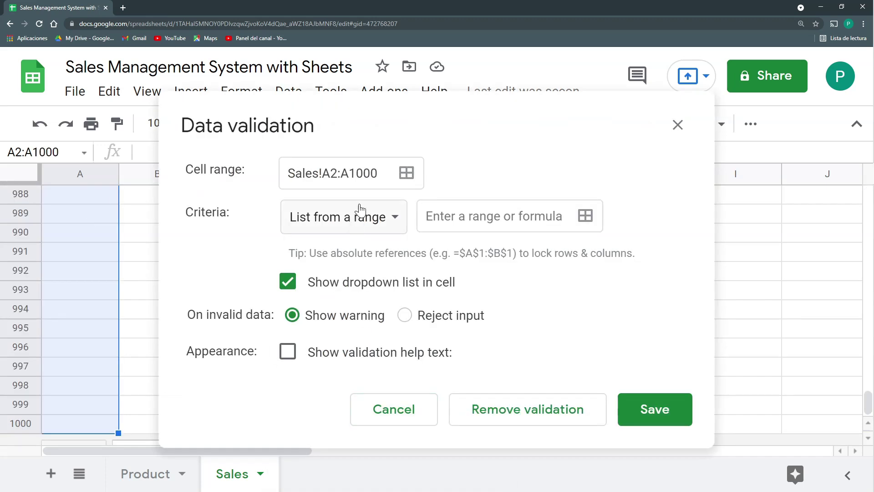
click(361, 211)
click(371, 337)
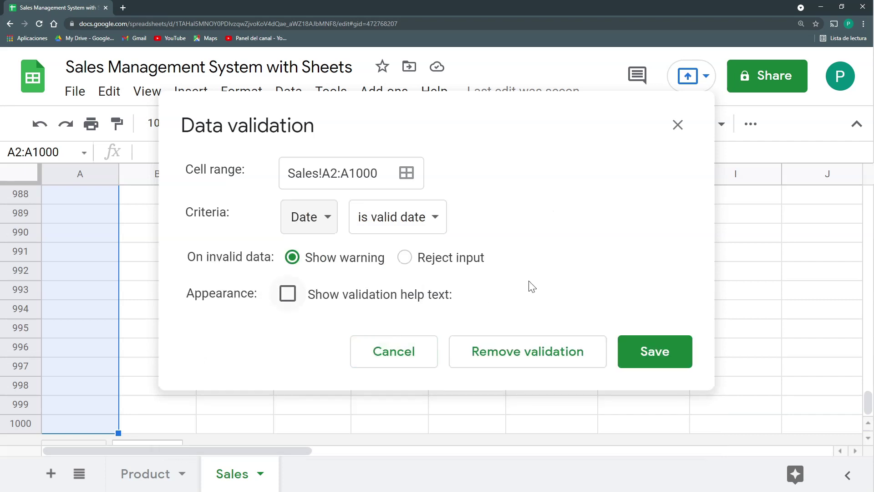
click(404, 257)
drag(867, 401, 868, 196)
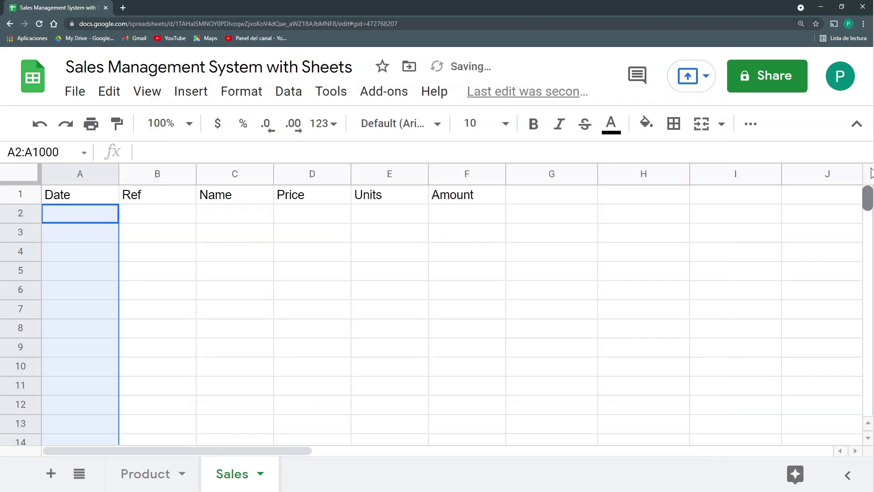
click(88, 217)
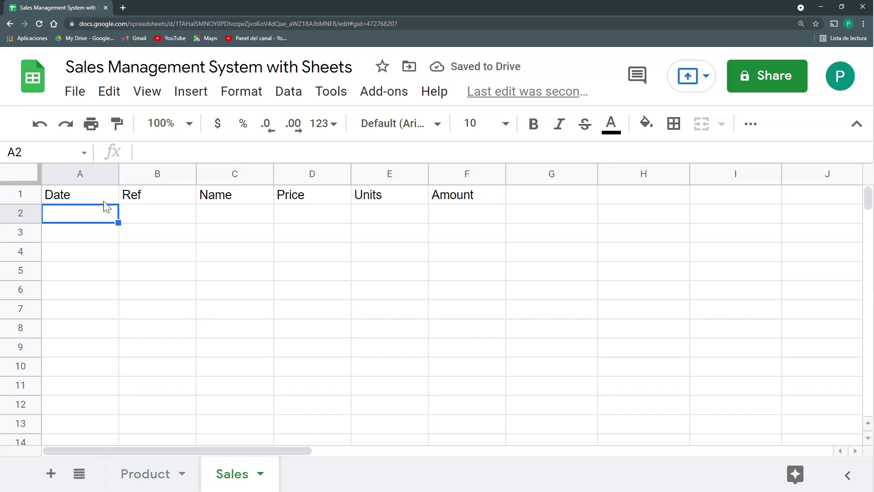
Compare the Product refs A2:A12 with the Sales sheet's Ref and Name cells
click(138, 221)
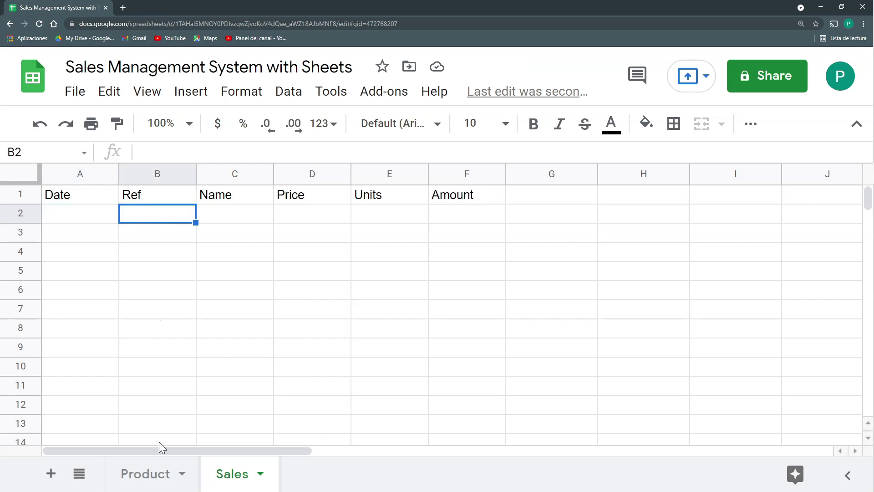
click(142, 487)
drag(61, 218, 86, 408)
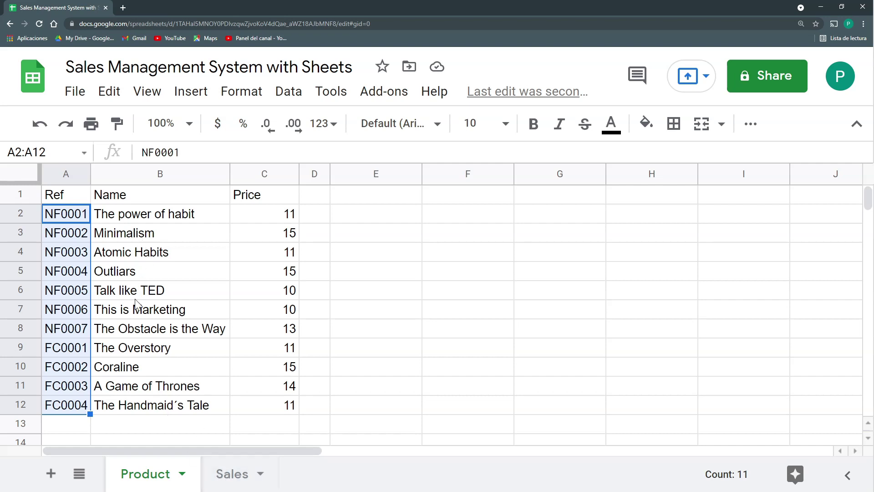
click(233, 476)
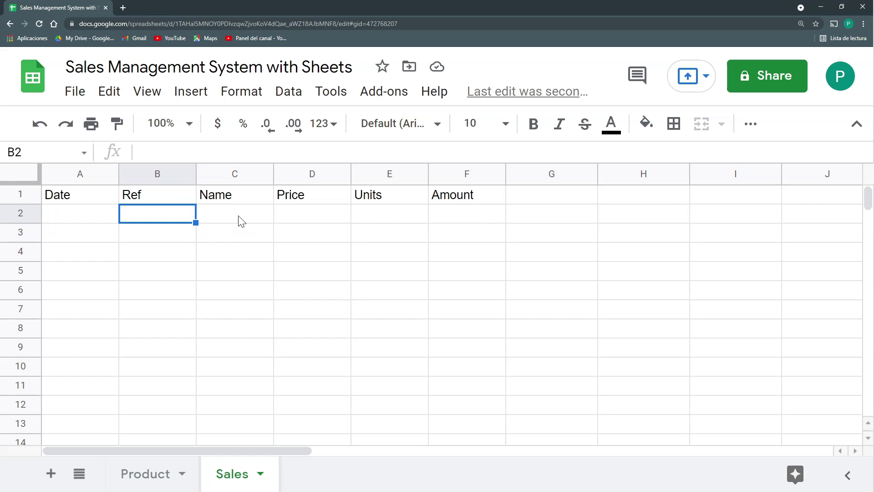
drag(241, 221, 244, 298)
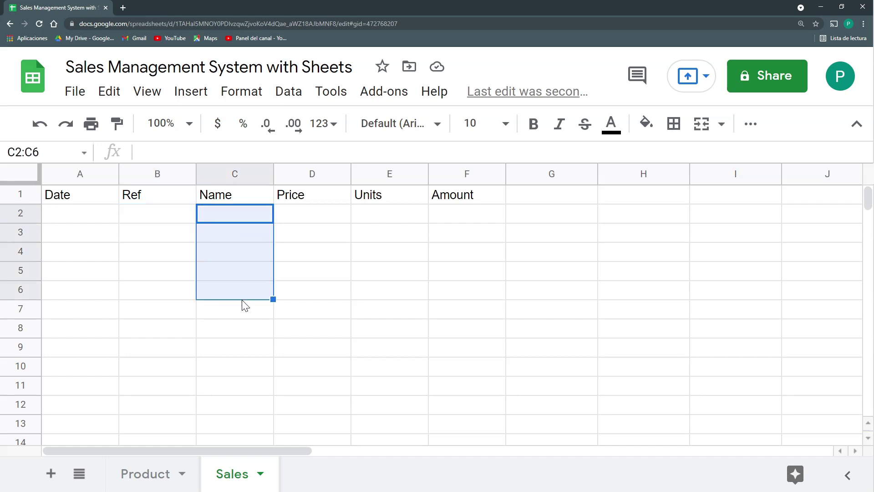
drag(184, 219, 182, 316)
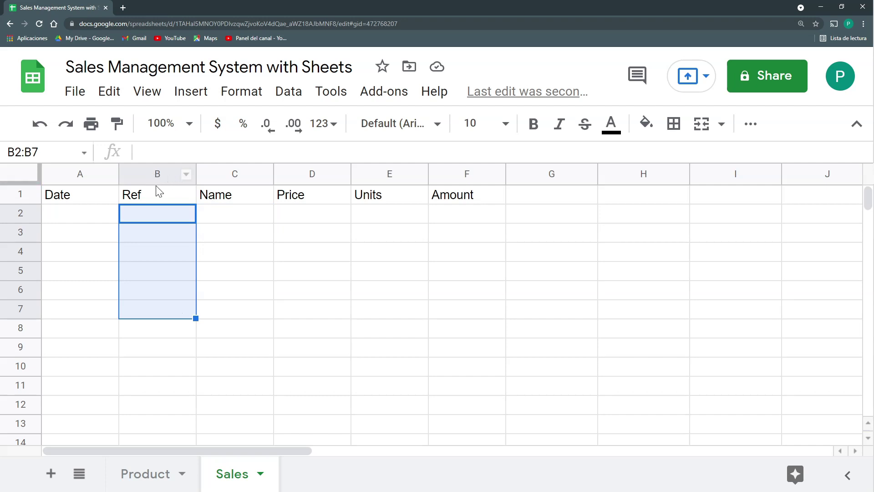
click(162, 215)
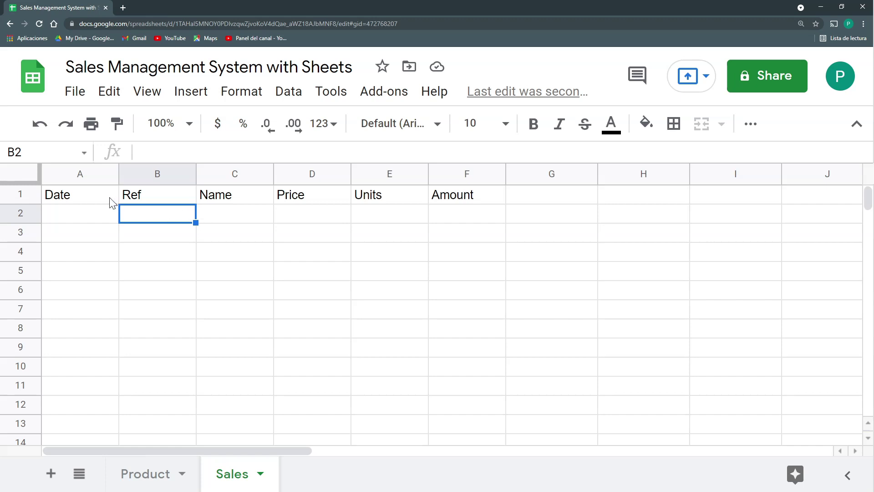
Bold the Sales header cells Date through Amount in A1:F1
drag(114, 199, 446, 199)
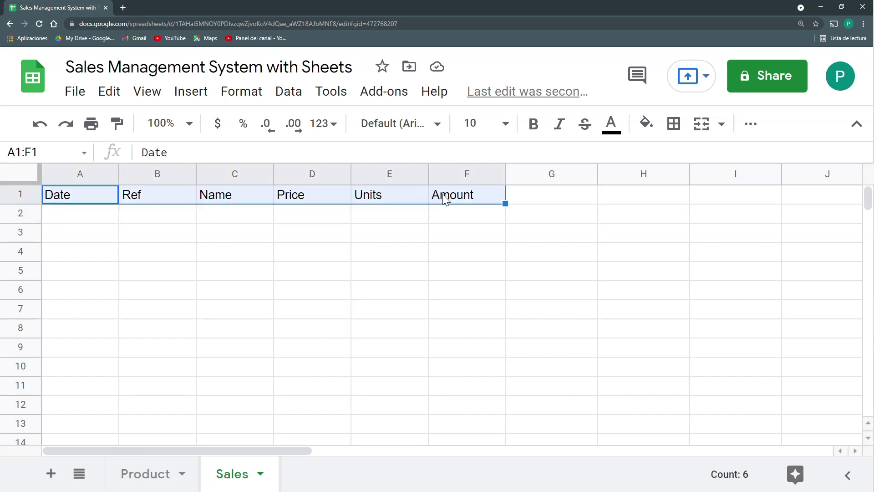
key(ctrl+b)
click(236, 215)
click(148, 217)
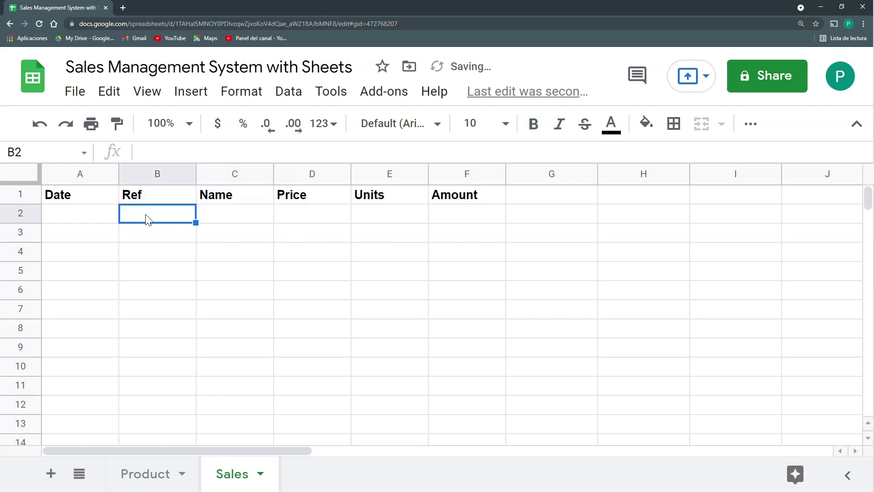
Add a Ref dropdown in B2 listing Product!A2:A values, rejecting any other input
click(296, 94)
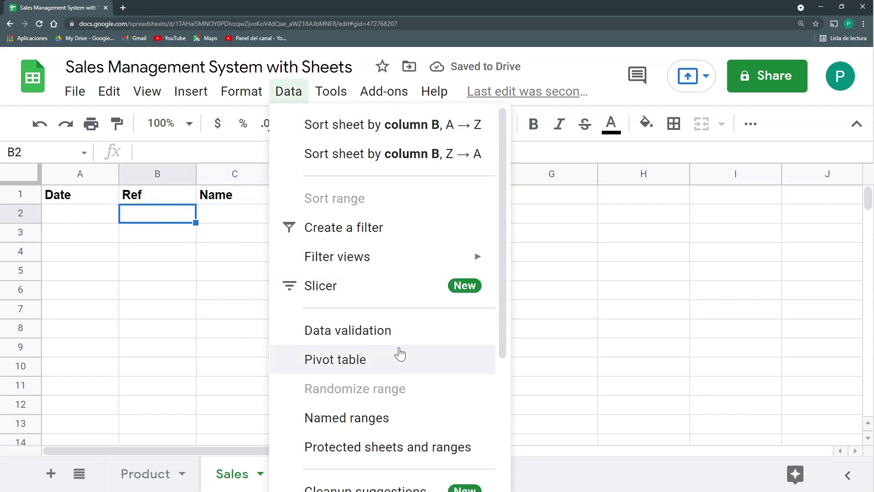
click(392, 331)
key(Escape)
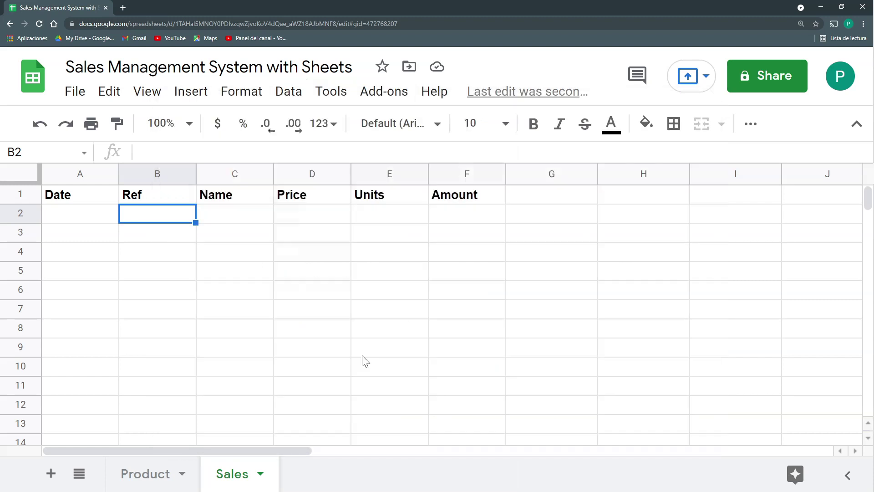
click(140, 476)
click(68, 215)
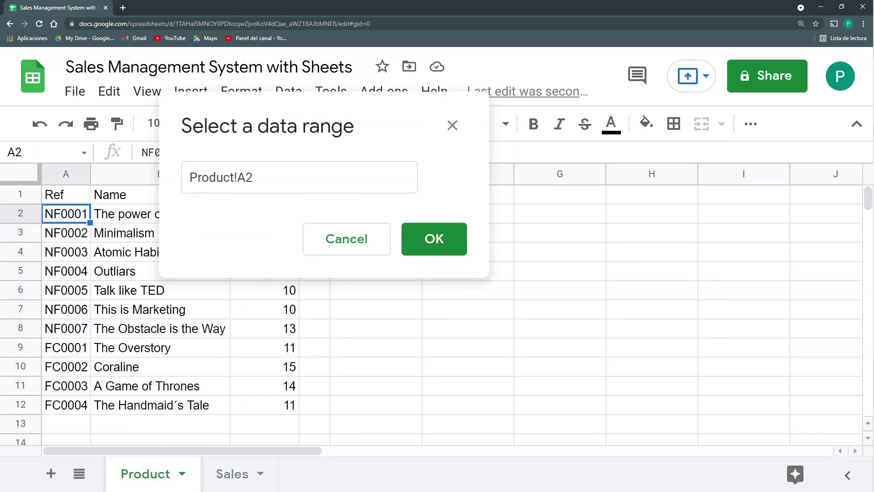
click(253, 177)
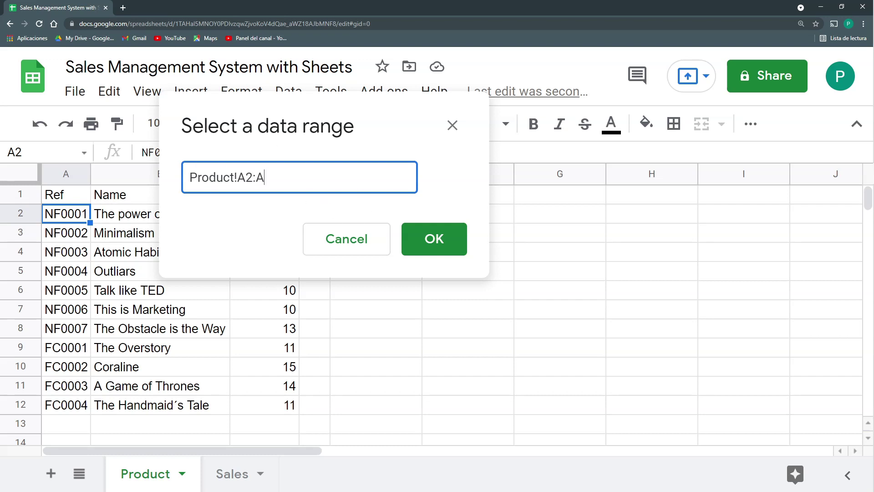
click(454, 246)
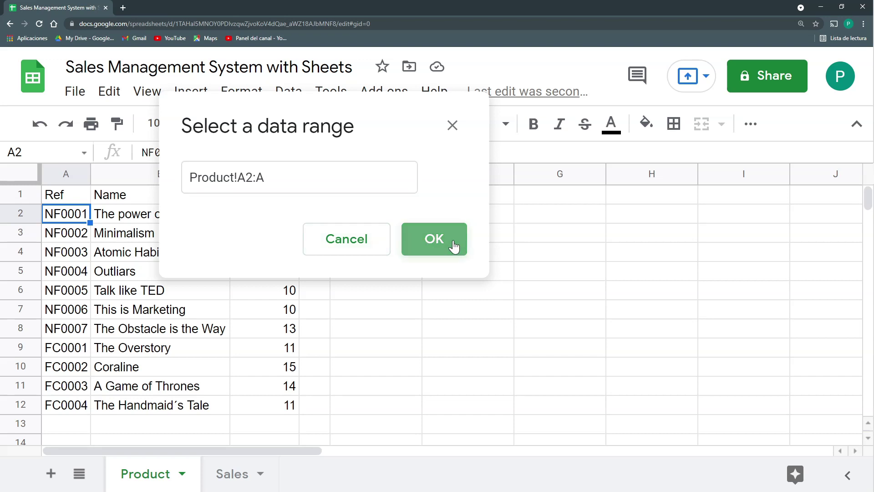
click(404, 315)
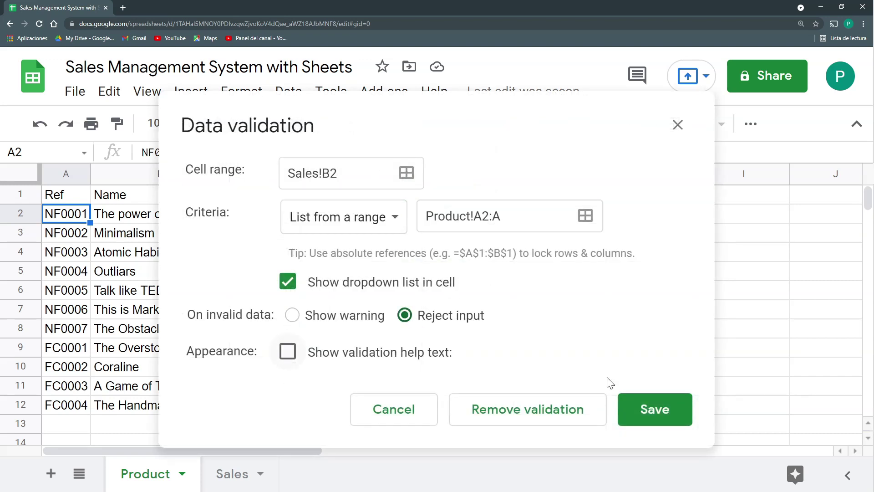
click(652, 413)
click(219, 480)
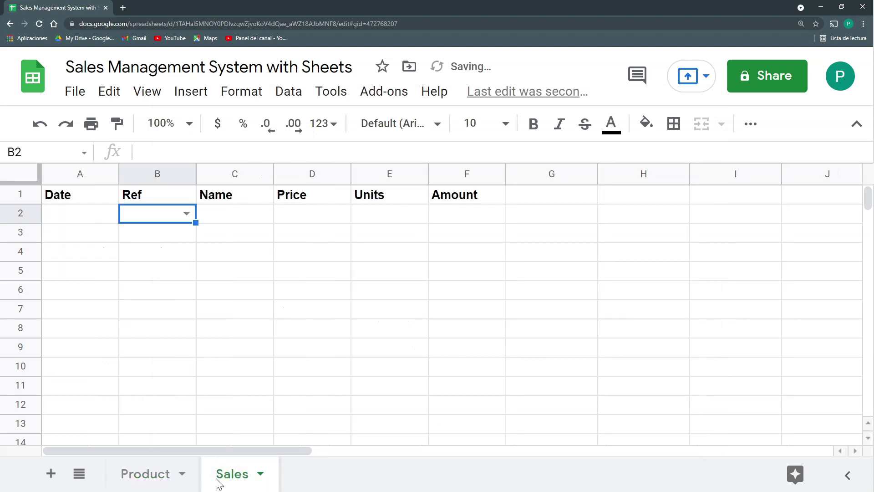
Enter =VLOOKUP(B2,Product!A:C,2,0) in C2 to fetch the product name
click(227, 216)
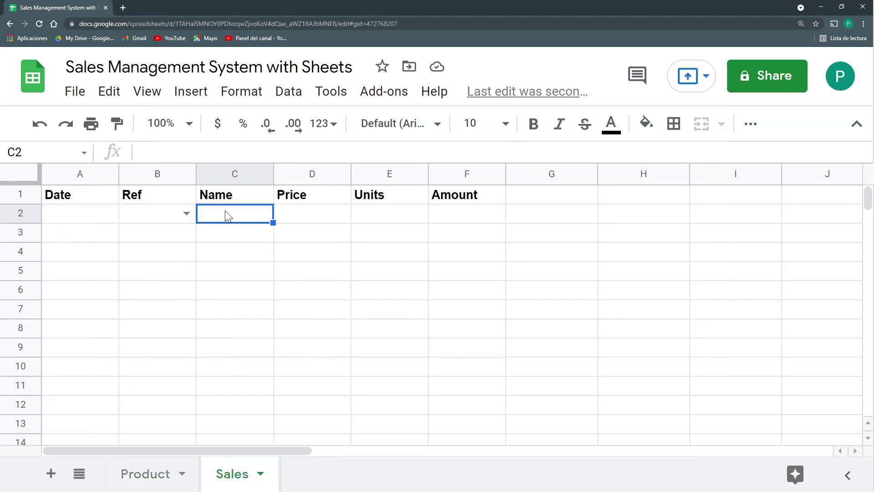
text(=vllokup()
click(226, 214)
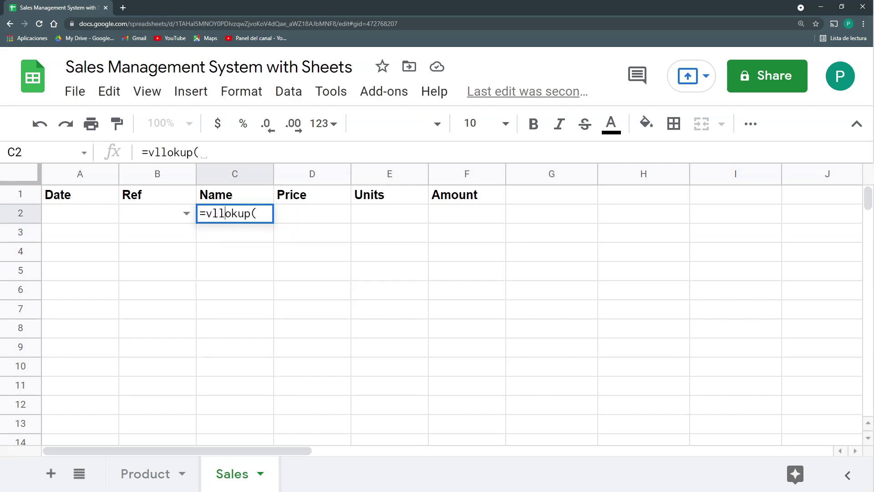
key(BackSpace)
text(o)
click(257, 214)
click(159, 213)
text(;)
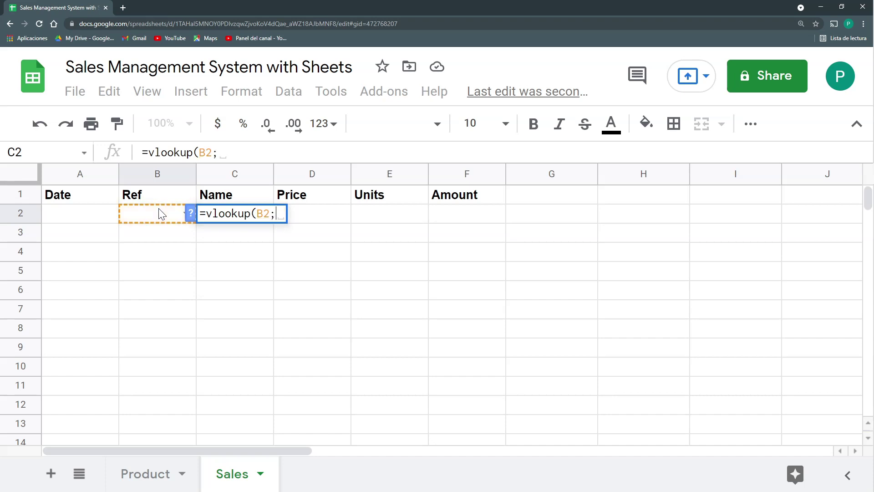
click(152, 473)
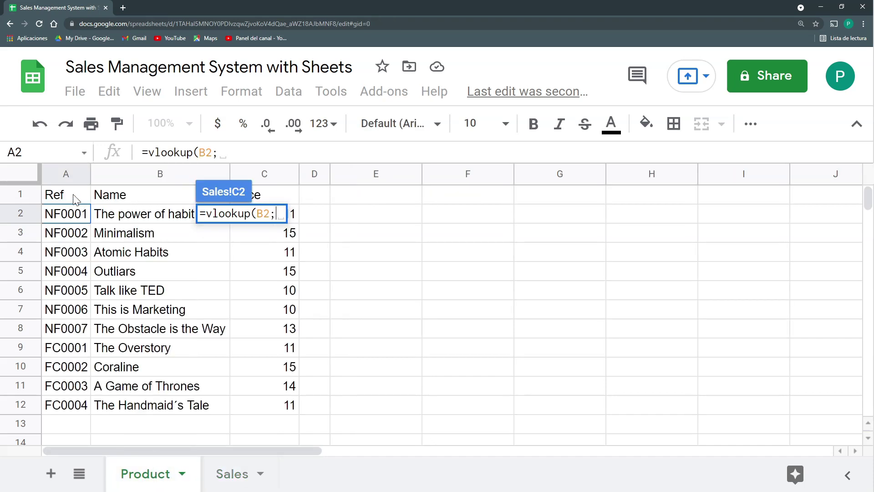
drag(66, 175, 267, 176)
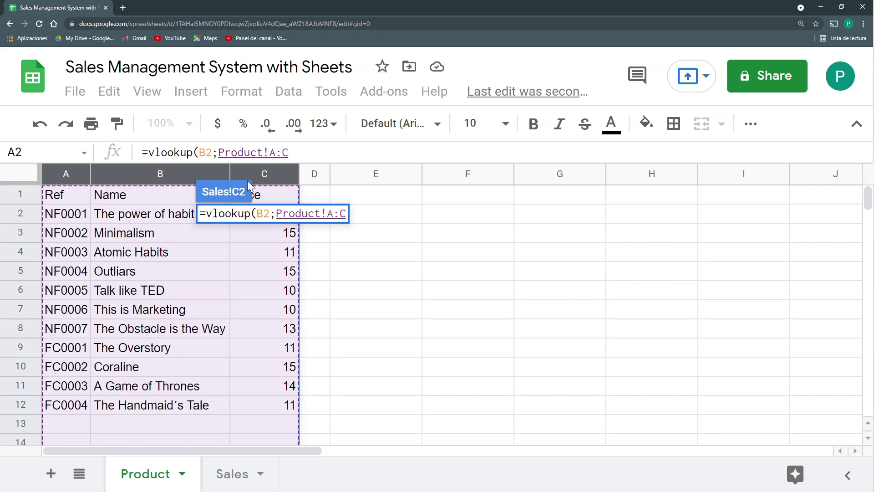
text(;2)
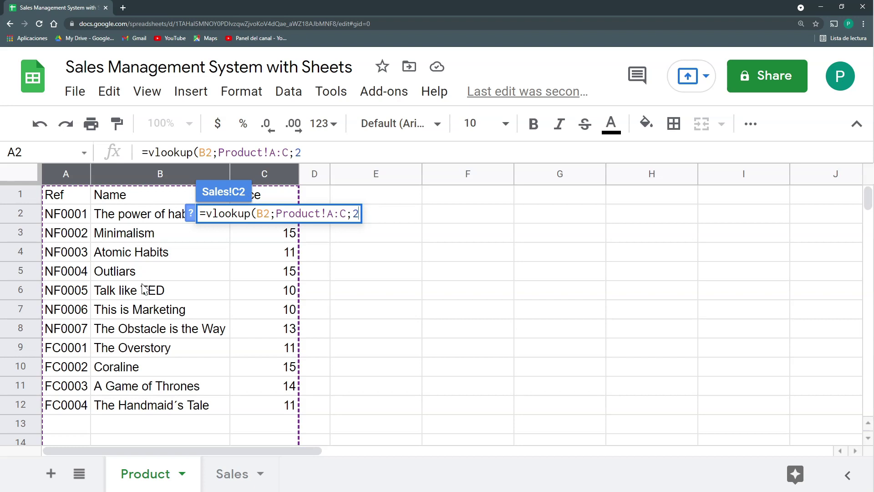
text(;0))
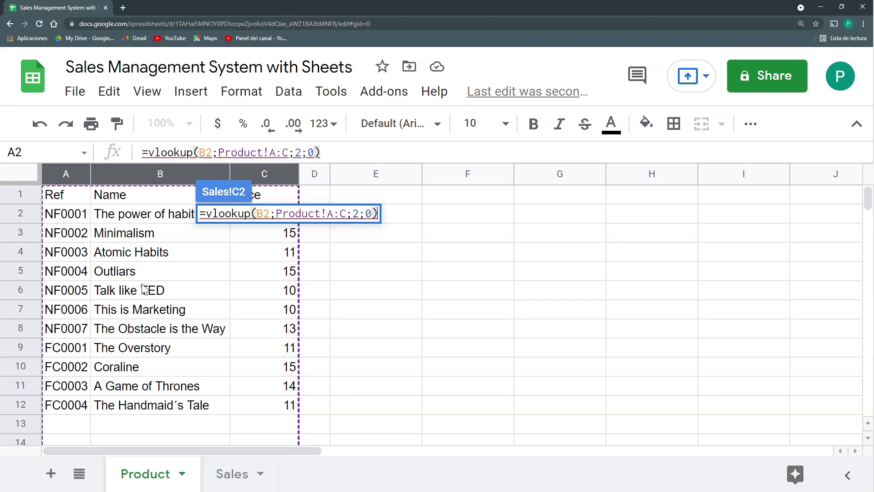
key(Return)
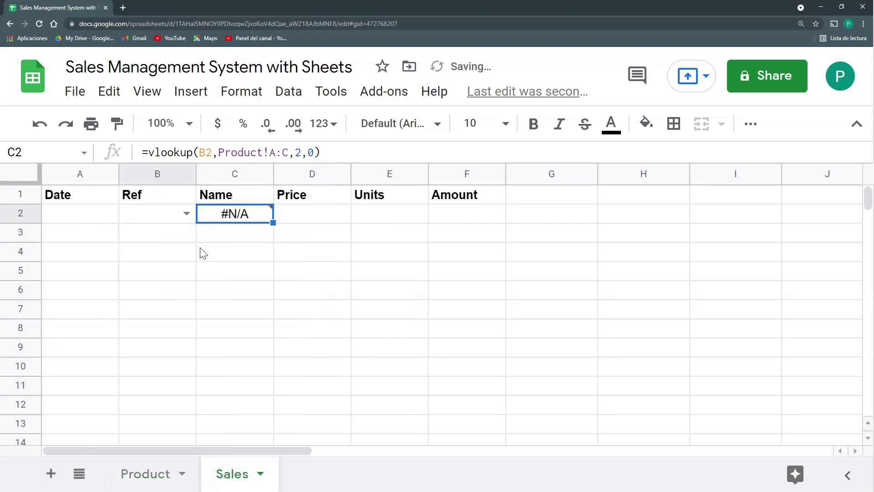
Wrap C2's lookup in IFERROR(…,"") so it shows blank instead of #N/A
mouse_move(228, 214)
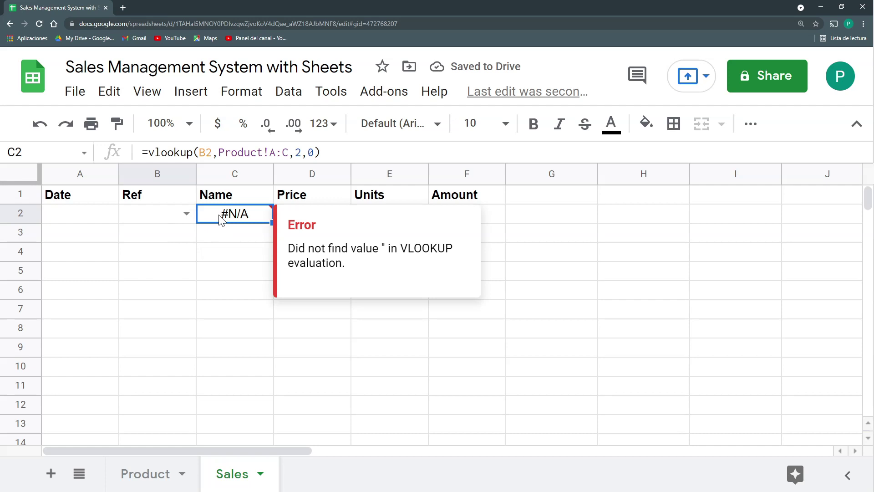
key(ctrl+plus)
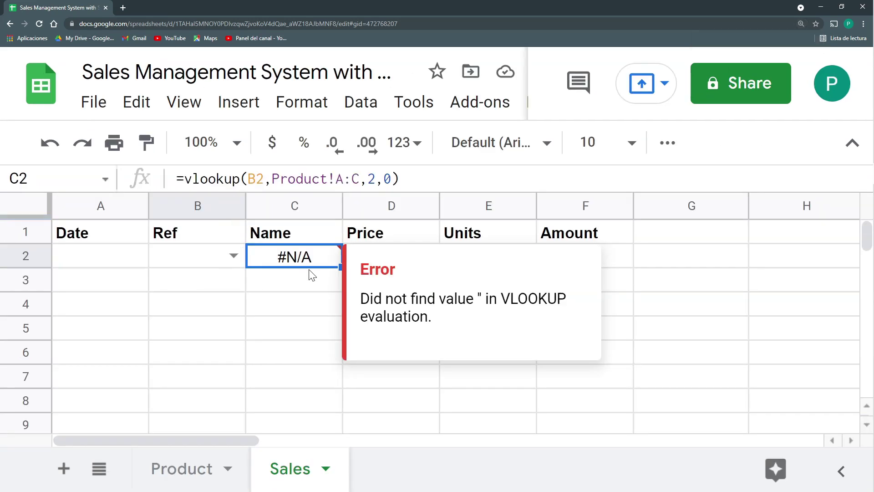
key(Return)
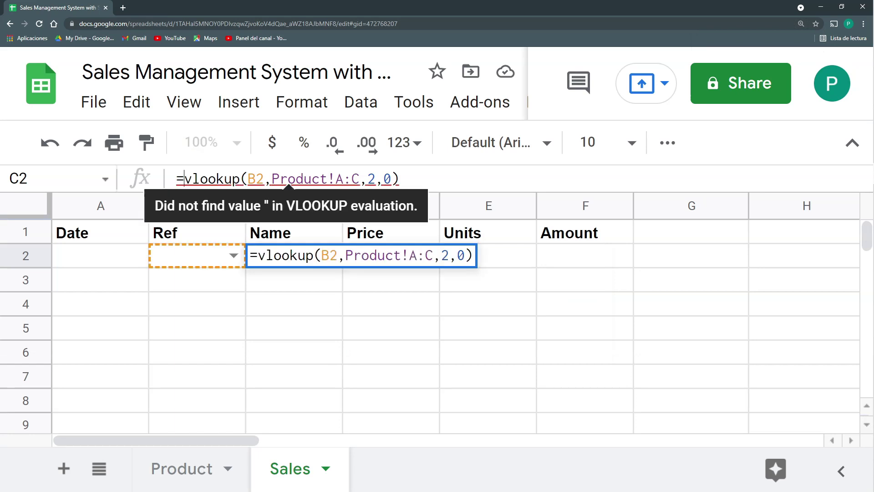
text(IFERR)
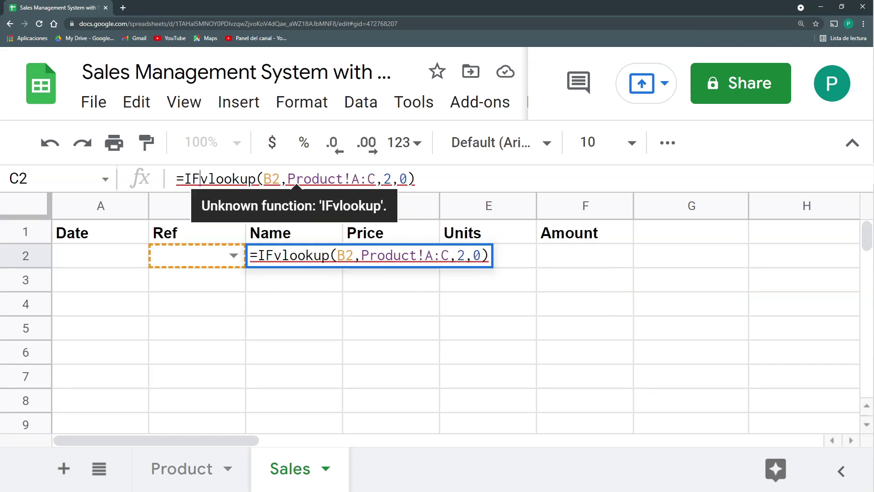
text(OR()
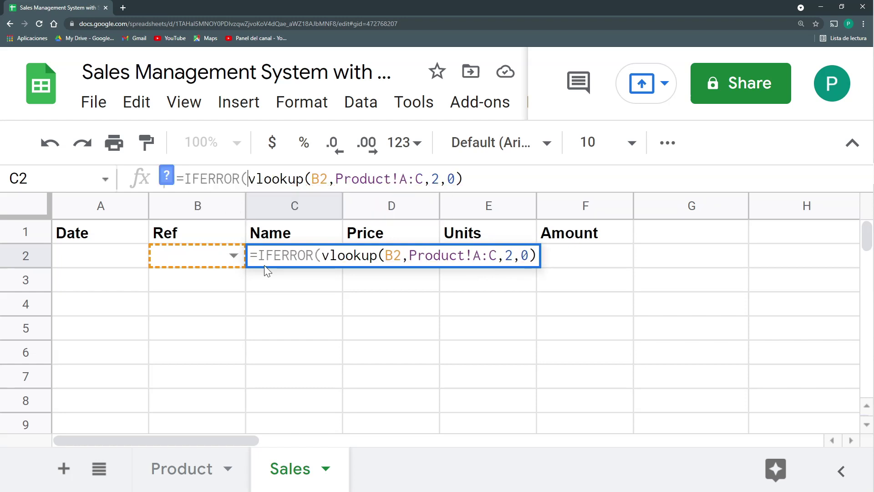
key(End)
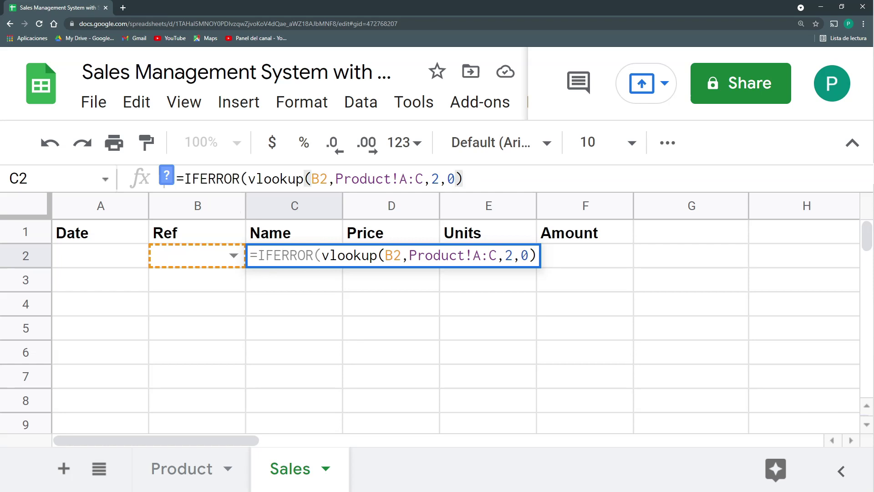
text(;"")
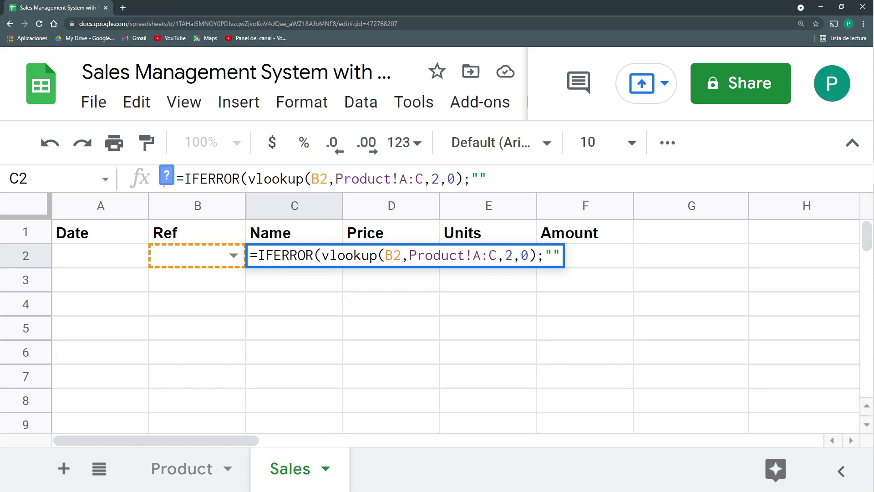
text())
key(Return)
key(Up)
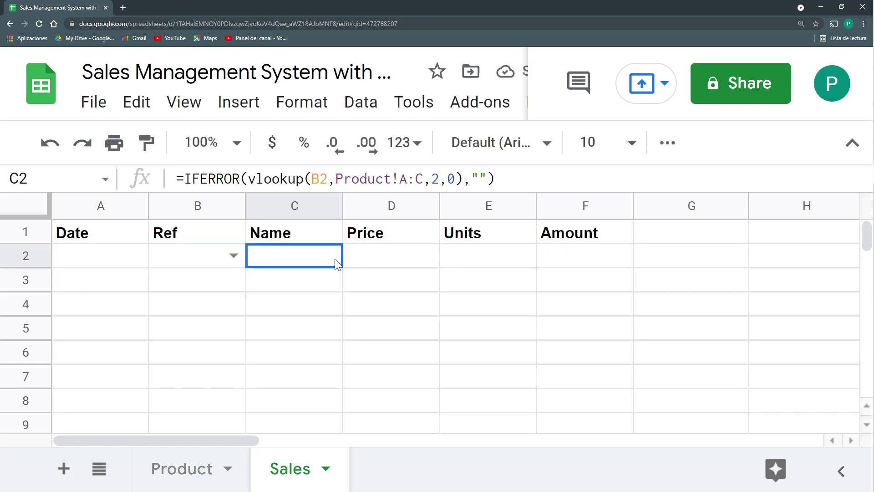
Lock C2's lookup references as $B2 and Product!$A:$C
key(Return)
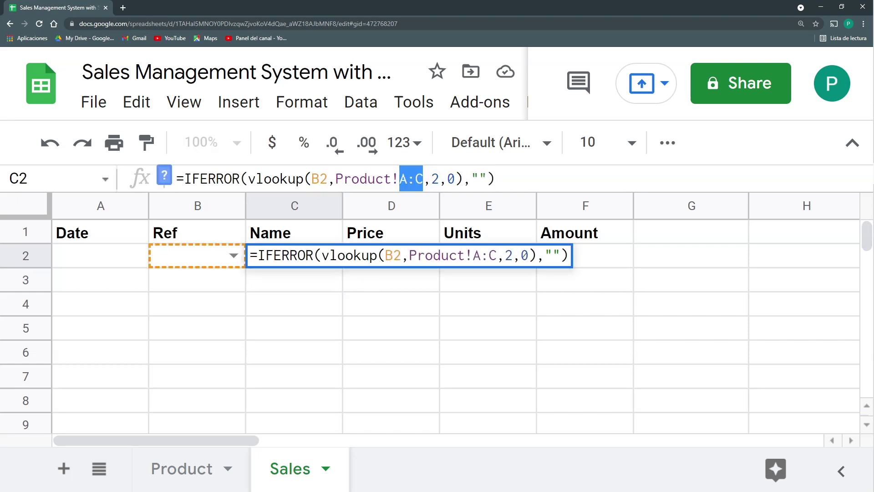
key(F4)
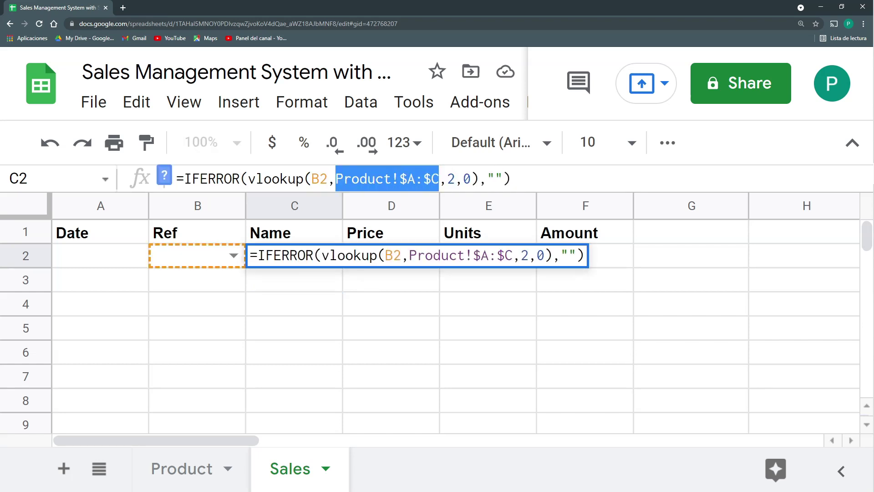
key(Left)
key(Left)
key(shift+Left)
key(shift+Left)
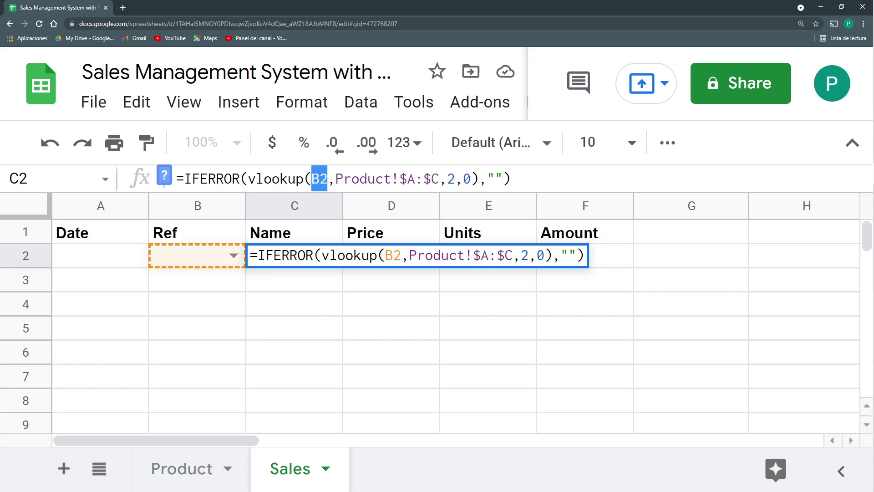
key(F4)
key(F4)
key(F4)
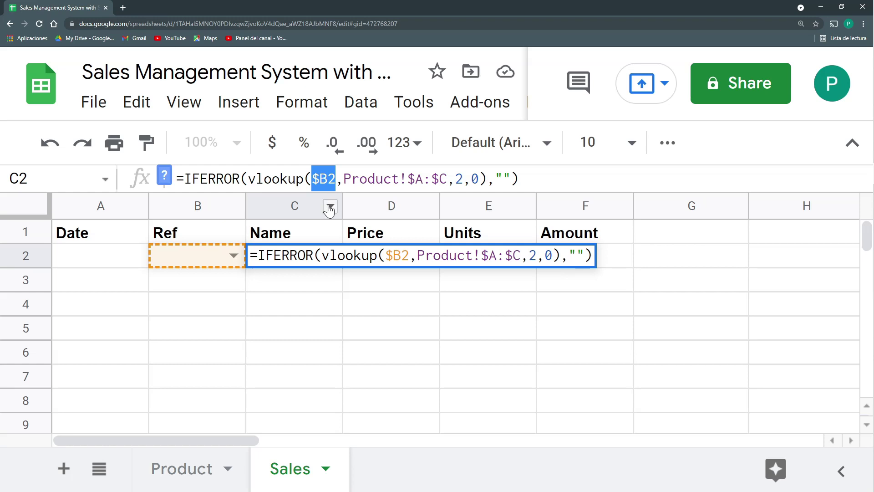
key(Return)
Copy C2's formula into D2 and change its column index to 3 for the price
click(340, 262)
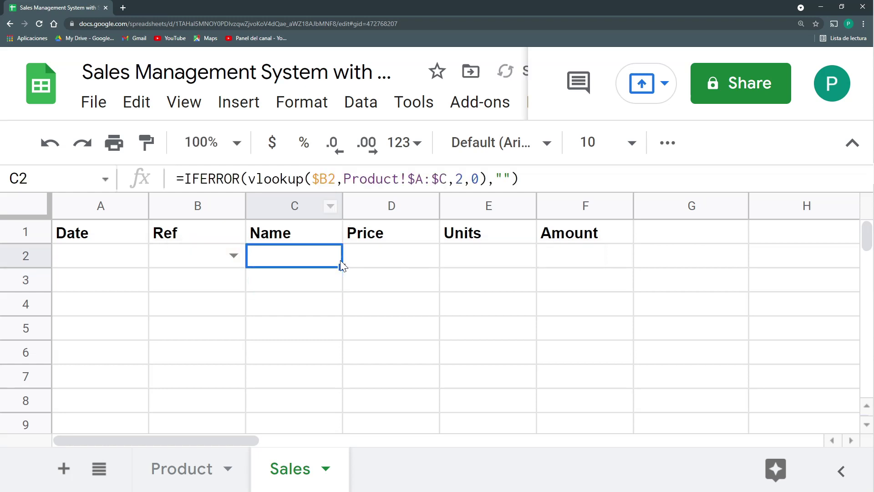
drag(342, 264, 388, 256)
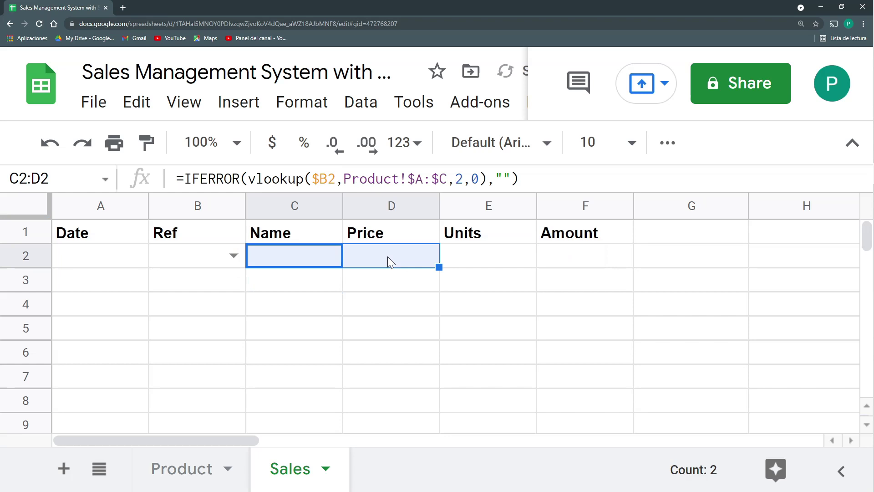
click(390, 257)
click(311, 259)
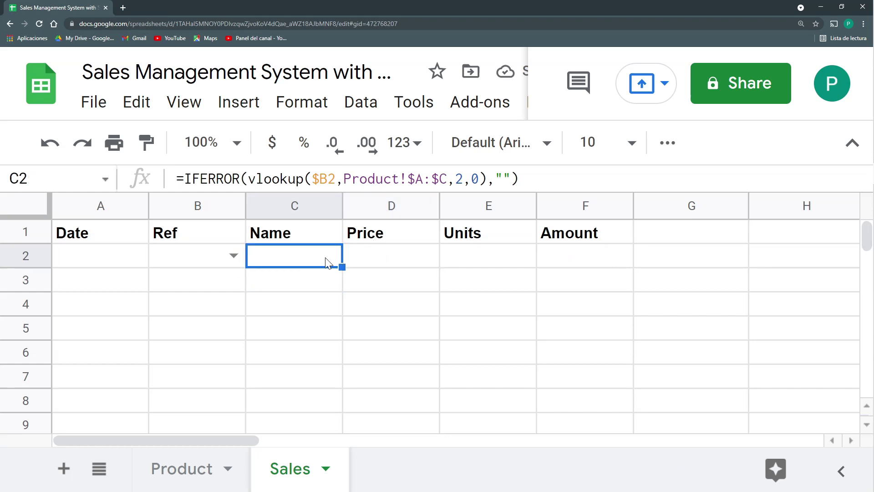
click(360, 256)
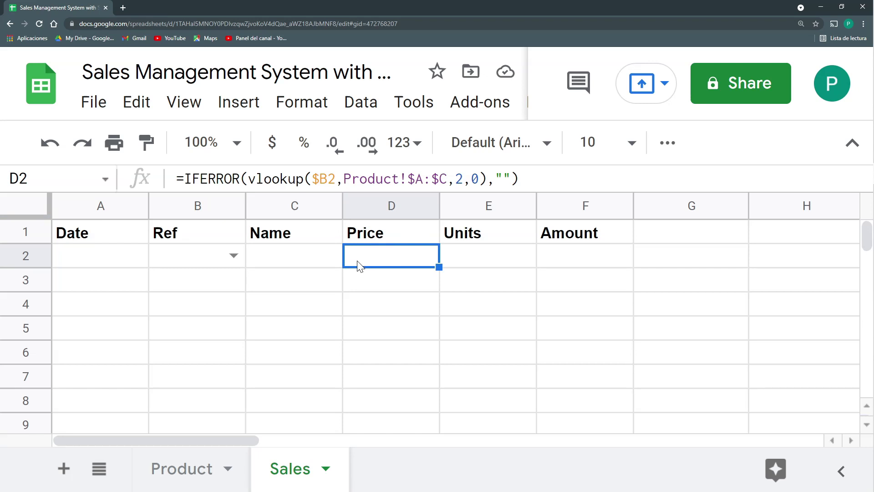
double_click(459, 178)
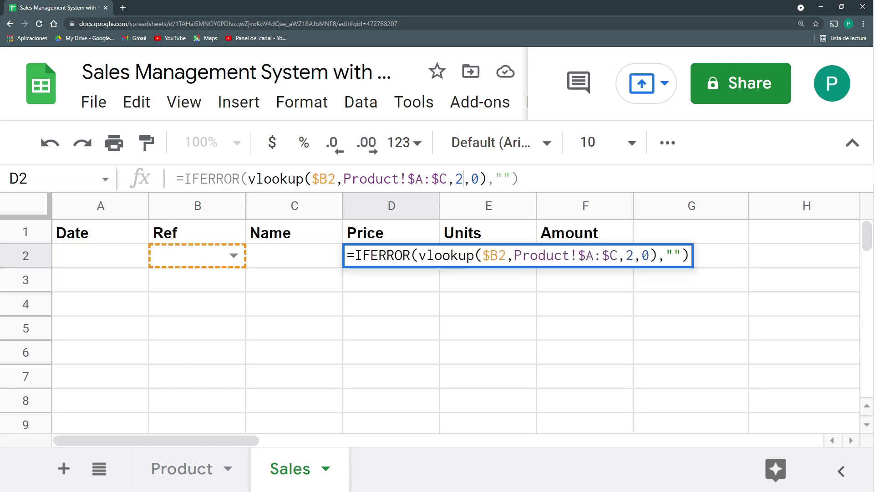
text(3)
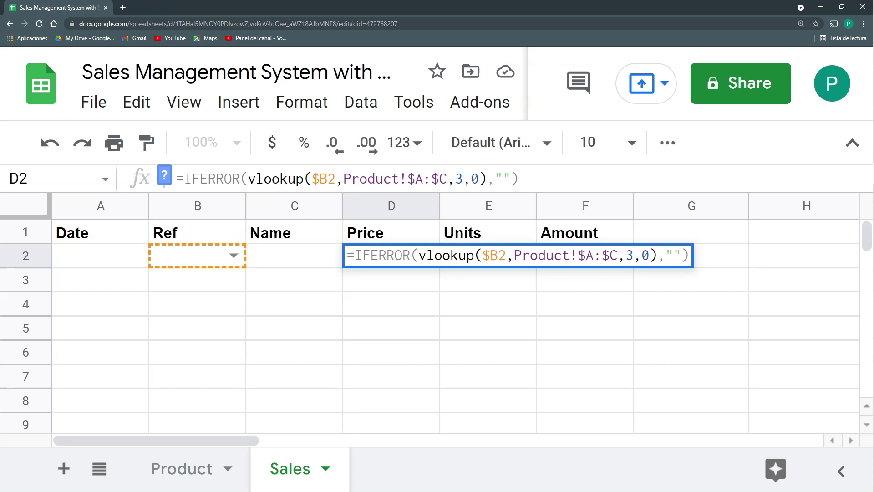
click(416, 254)
click(463, 255)
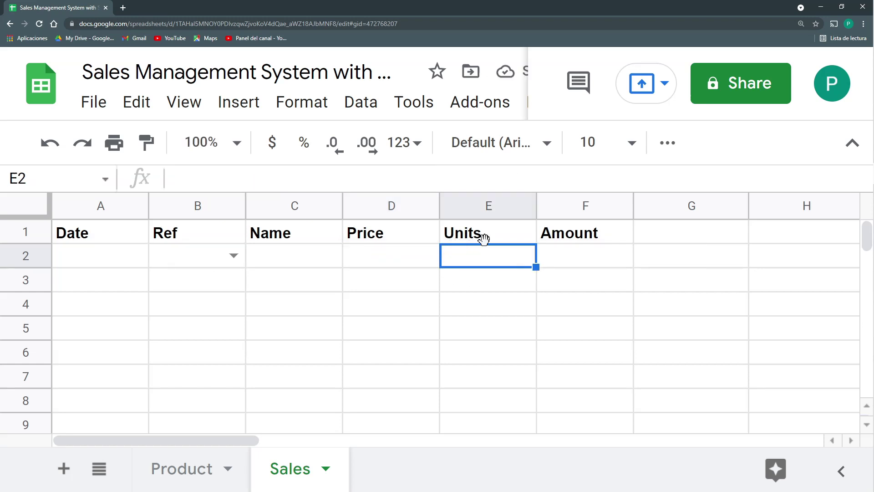
Add a validation rule to E2 allowing only numbers greater than 10, rejecting others
click(364, 101)
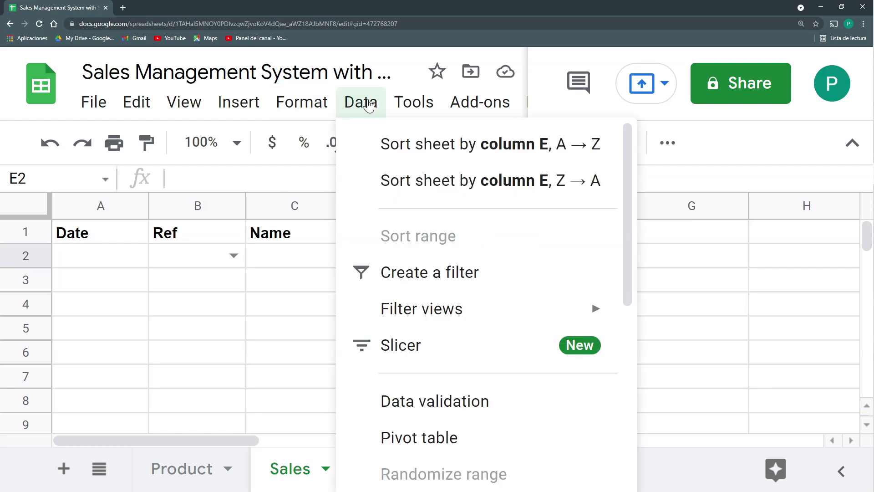
click(440, 396)
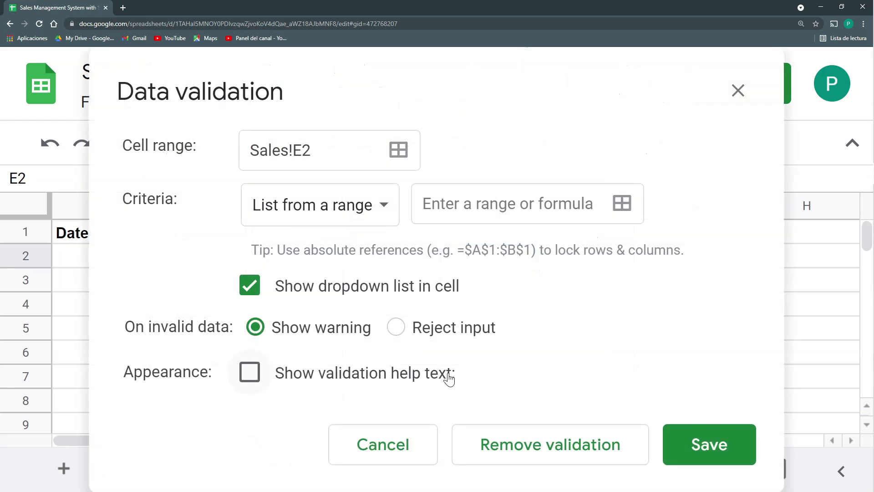
click(373, 212)
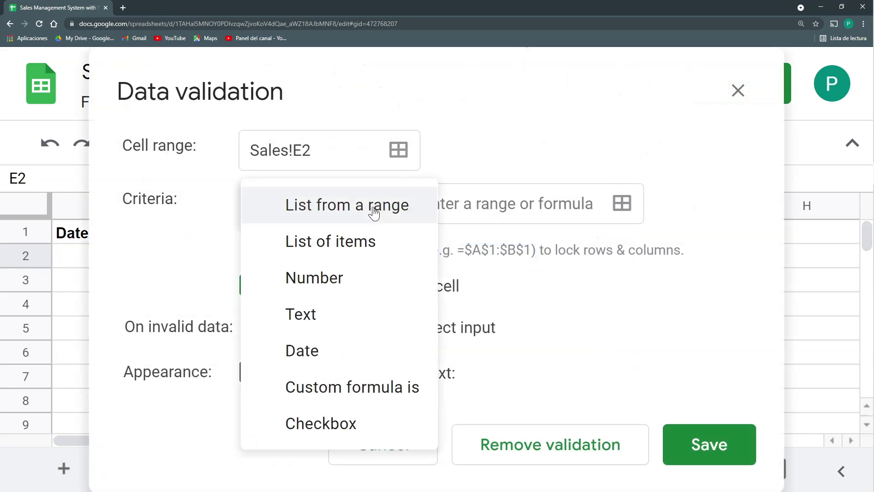
click(361, 277)
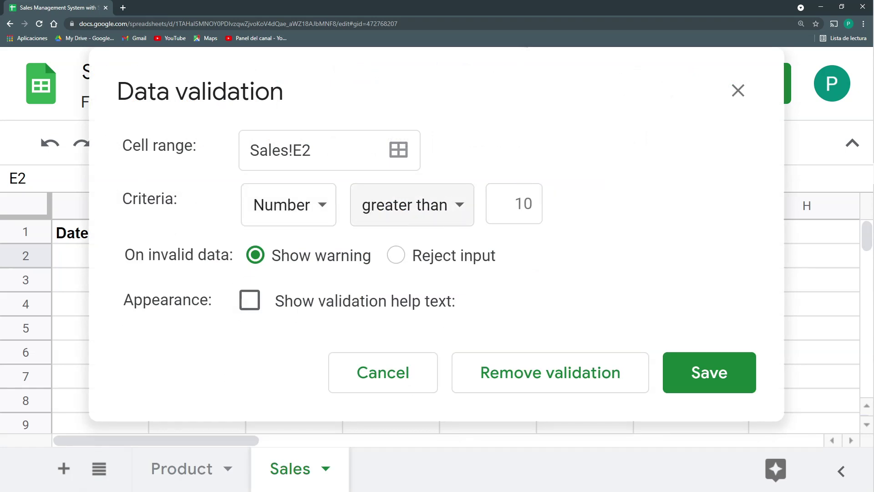
click(524, 204)
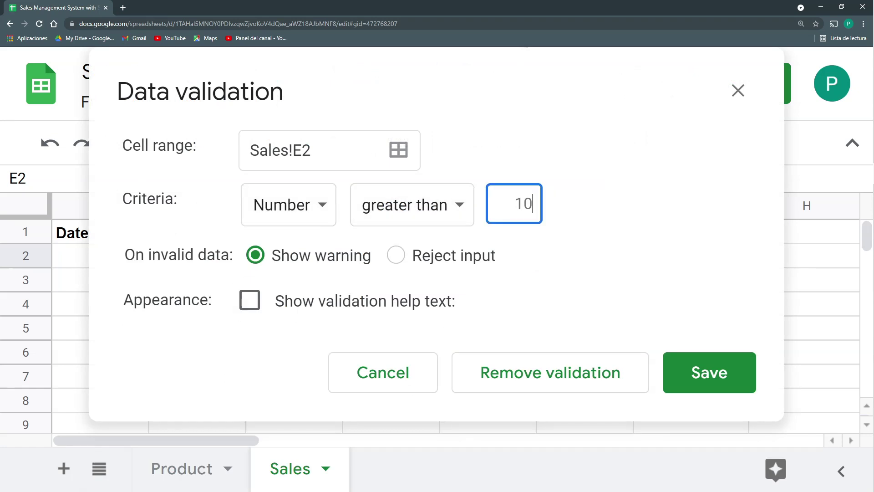
click(396, 255)
click(711, 370)
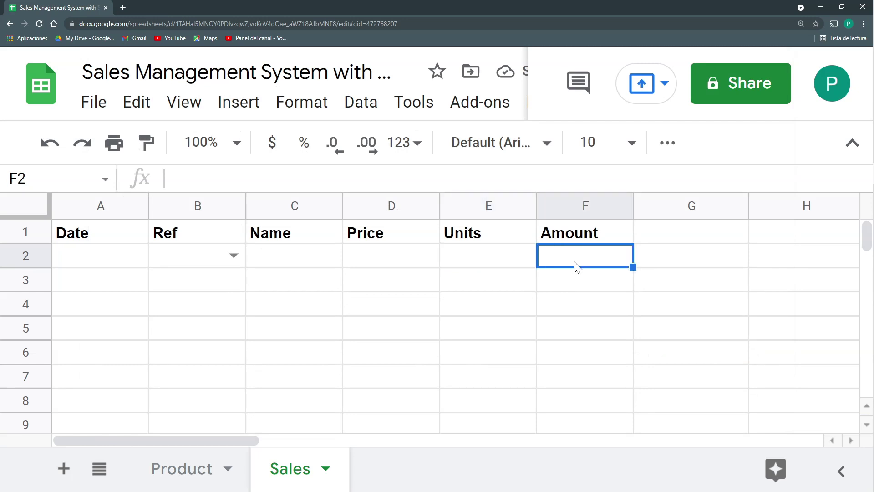
Enter =D2*E2 in Amount cell F2 and review the Price and Units cells
click(367, 141)
text(=)
click(378, 256)
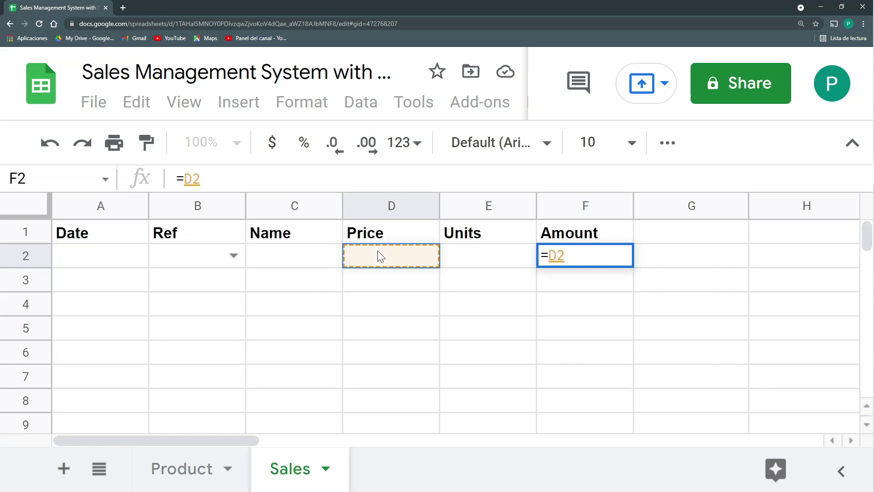
text(*)
click(454, 253)
key(Return)
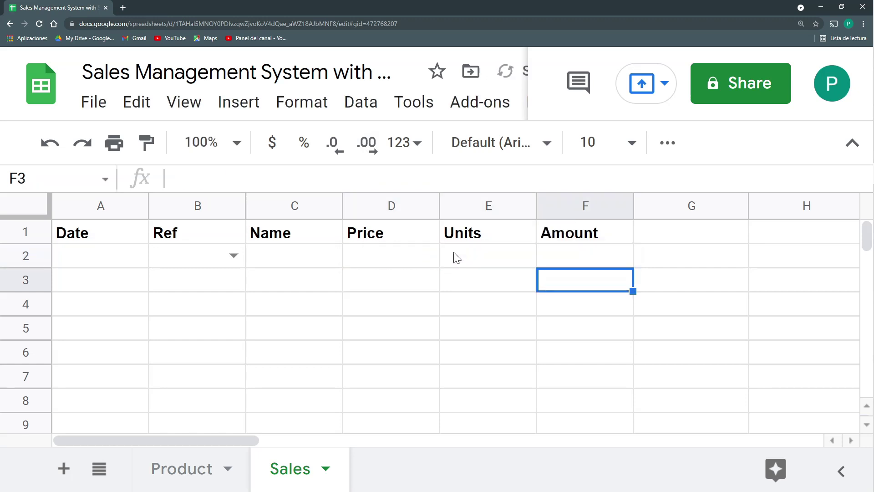
click(596, 256)
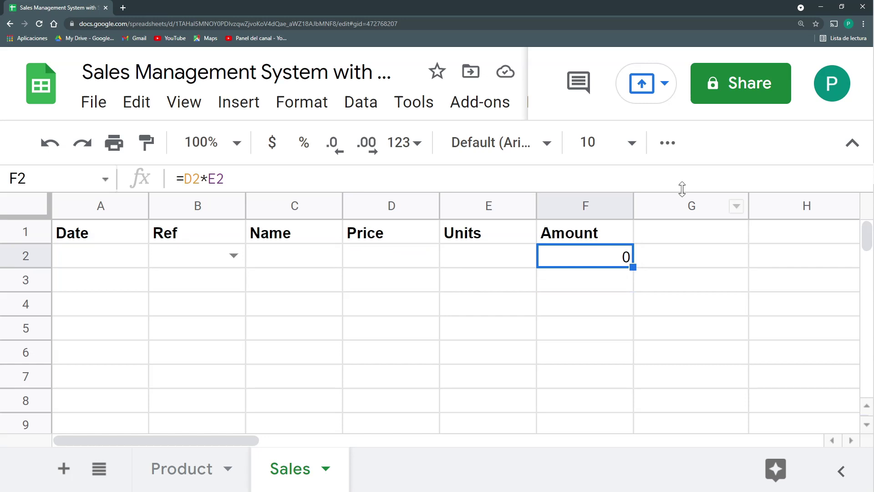
click(435, 255)
click(446, 253)
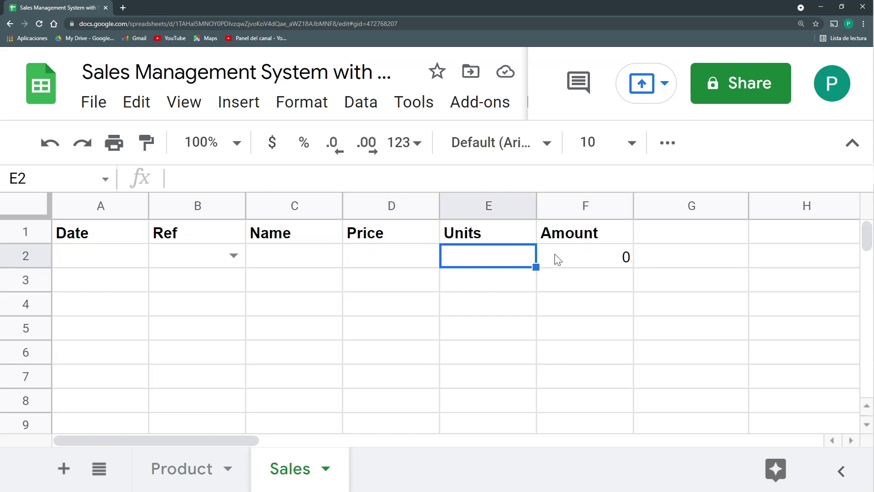
click(559, 259)
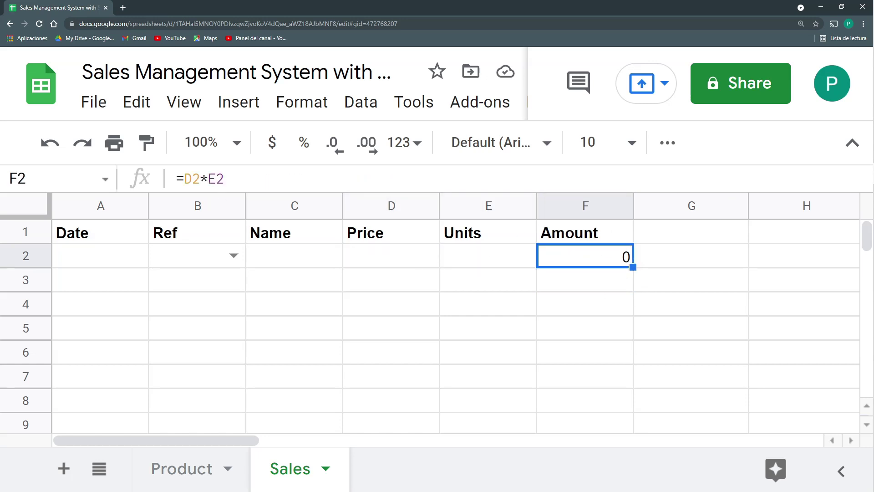
Change F2 to =IF(E2="";"";D2*E2) so it stays blank without units
click(184, 179)
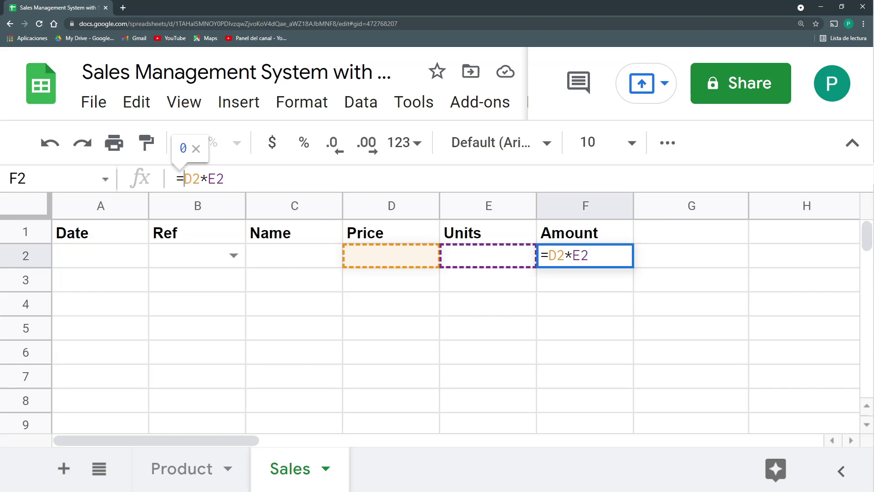
text(IF(E2)
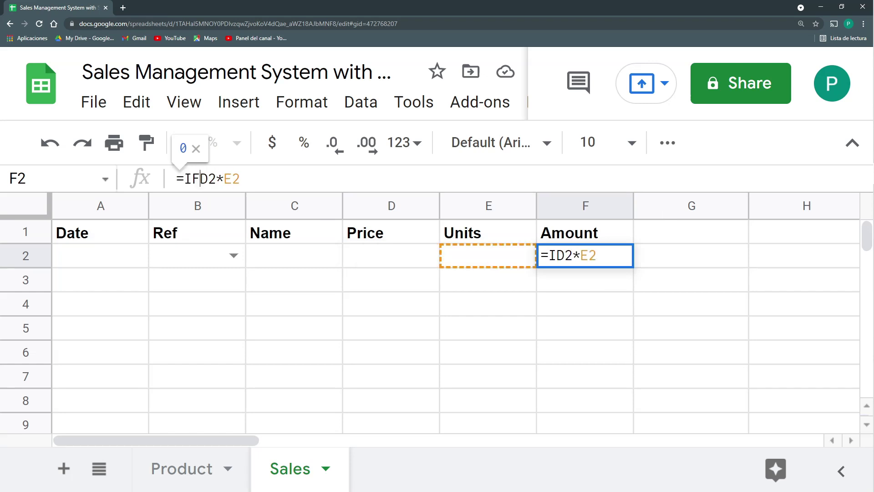
click(471, 256)
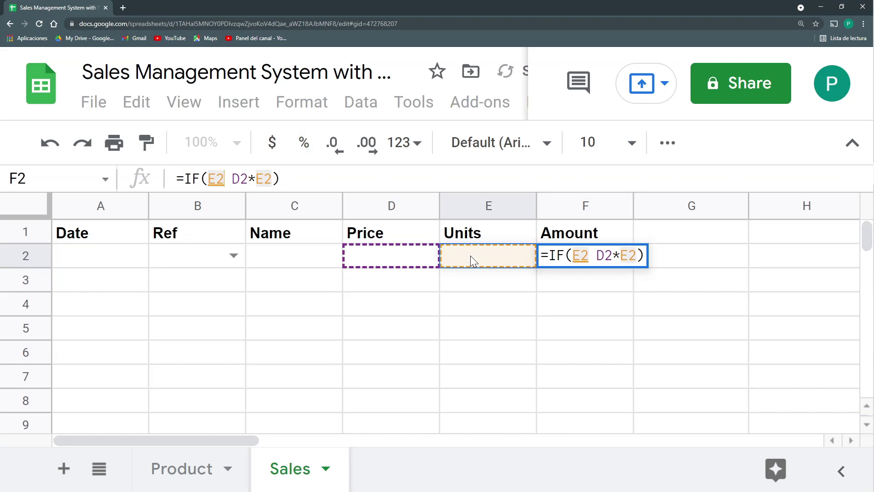
text(="")
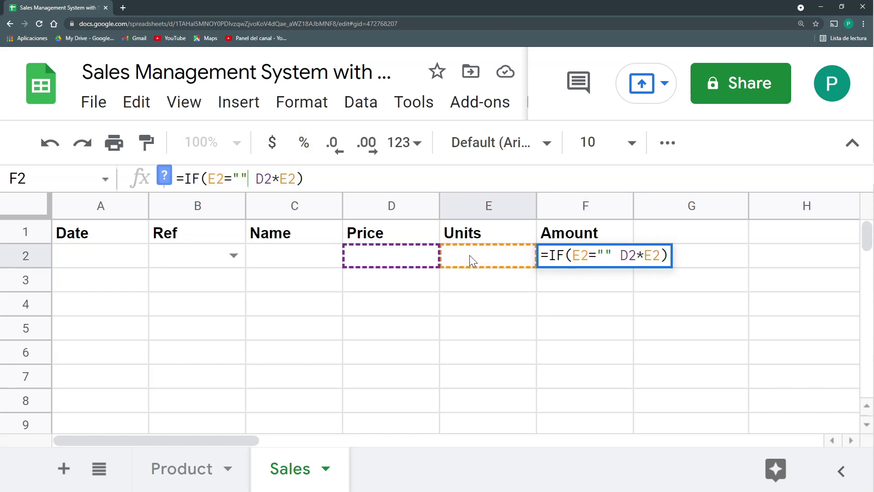
text(;"")
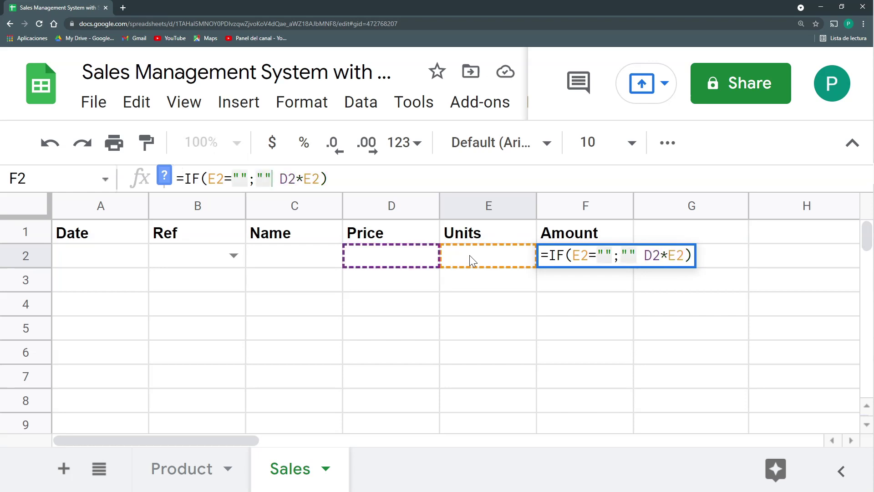
text(;)
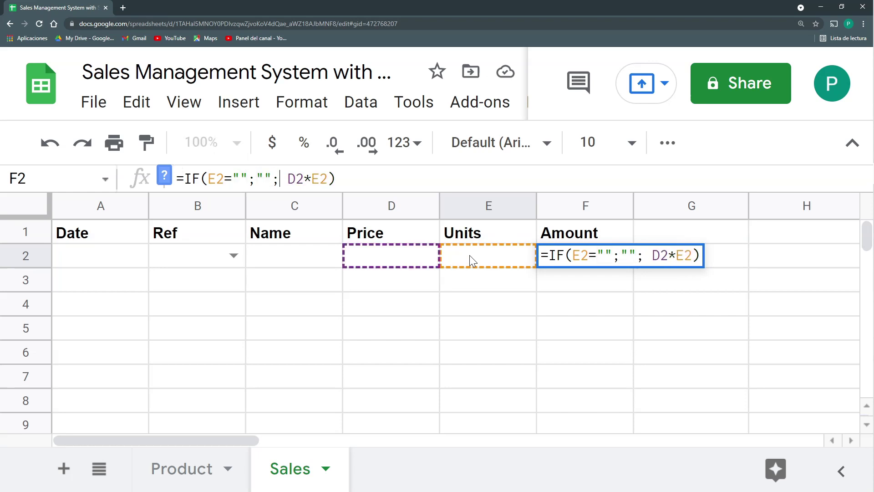
key(Delete)
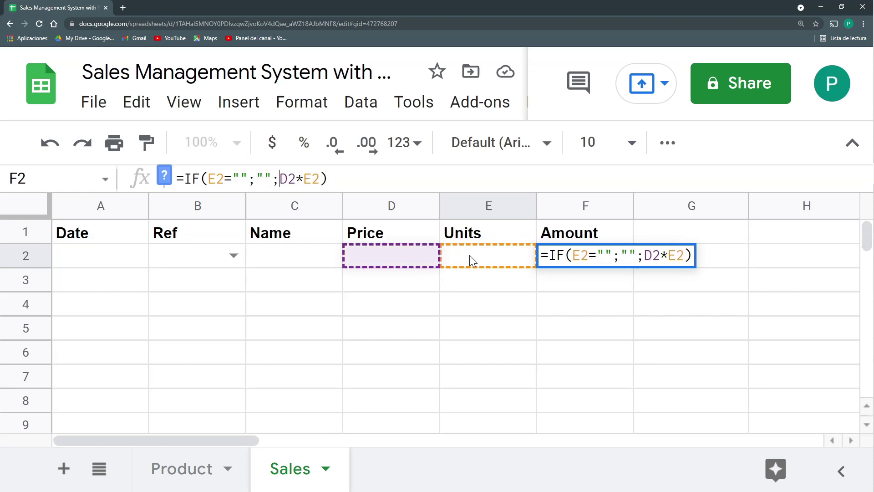
key(Return)
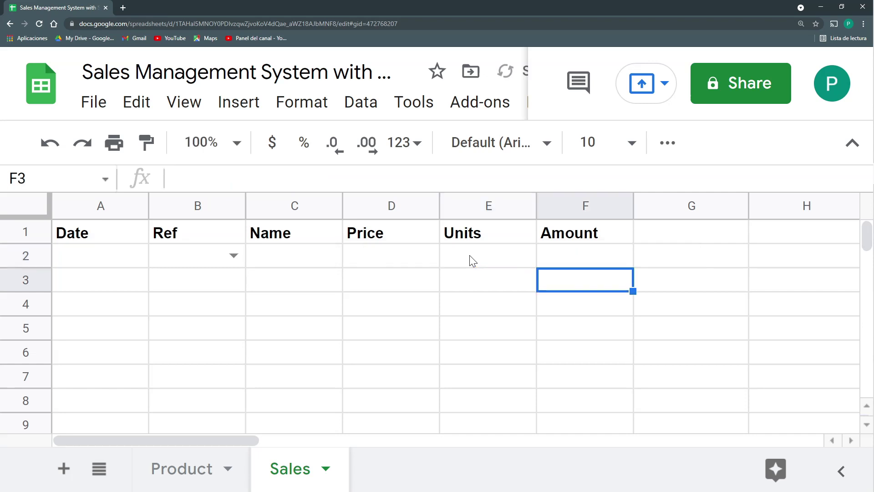
Enter a test sale in row 2: ref NF0002, date 29 September 2021, 1 unit
click(233, 256)
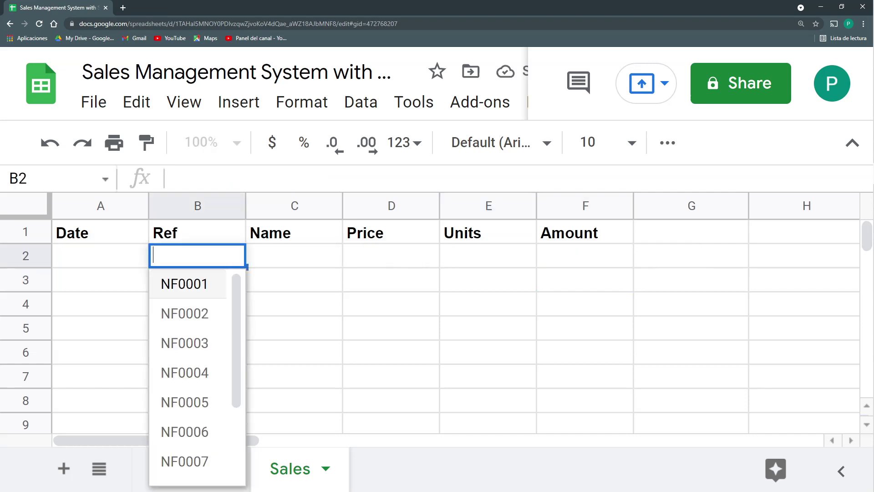
click(211, 311)
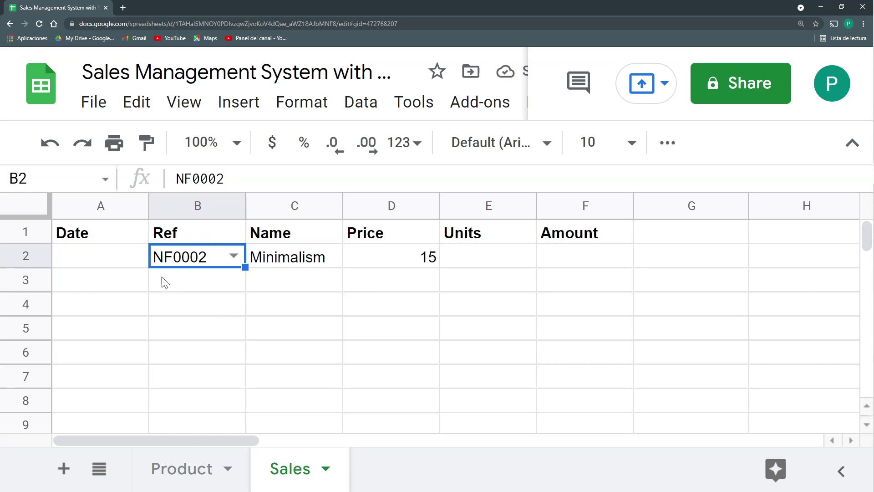
double_click(127, 261)
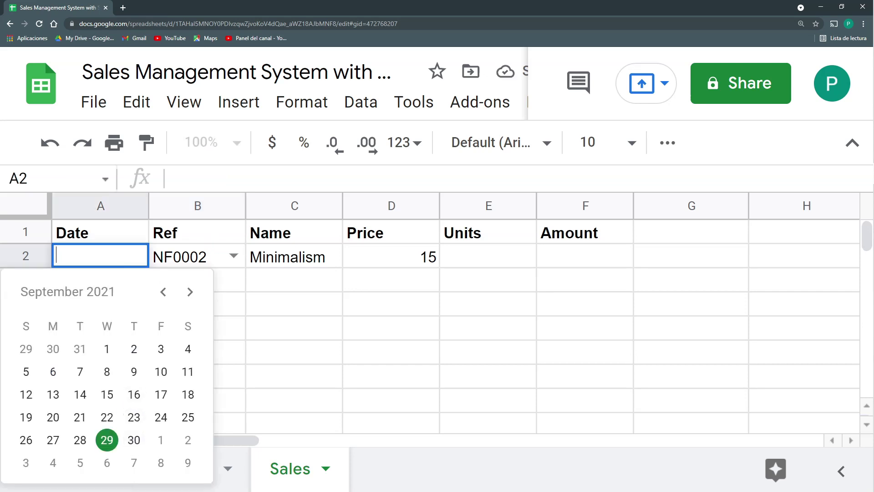
click(261, 328)
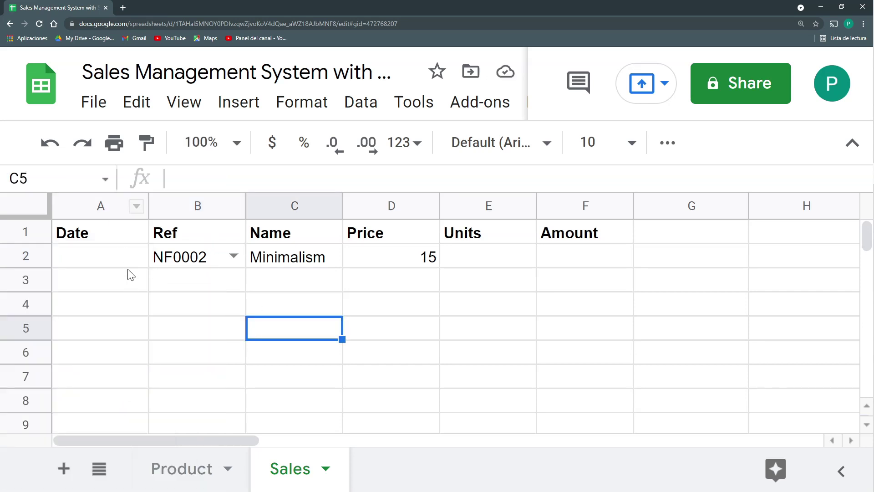
double_click(113, 260)
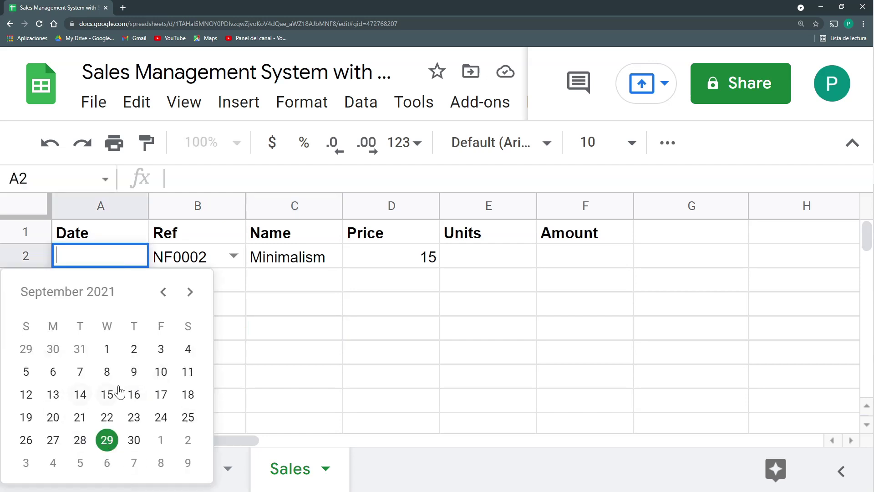
click(102, 444)
click(469, 262)
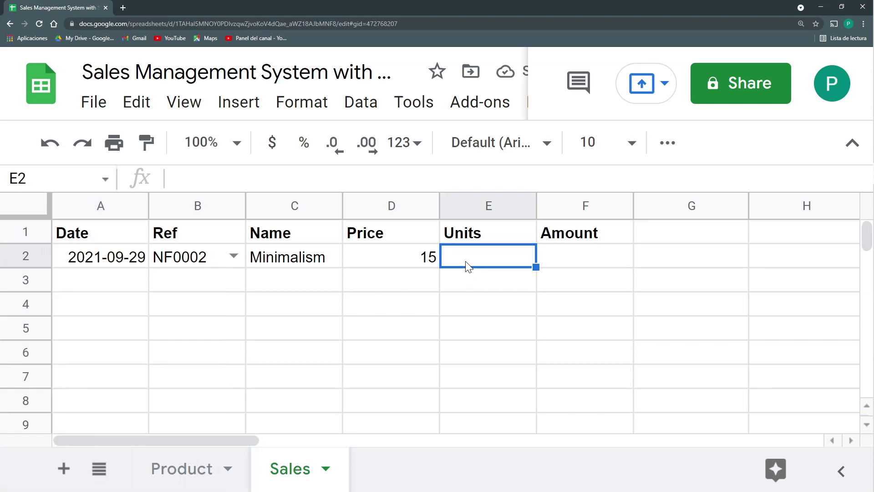
text(1)
key(Return)
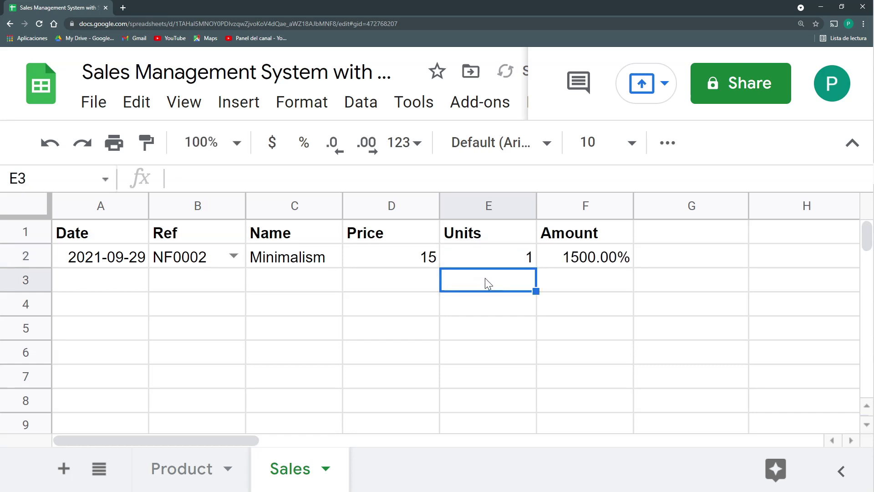
click(597, 263)
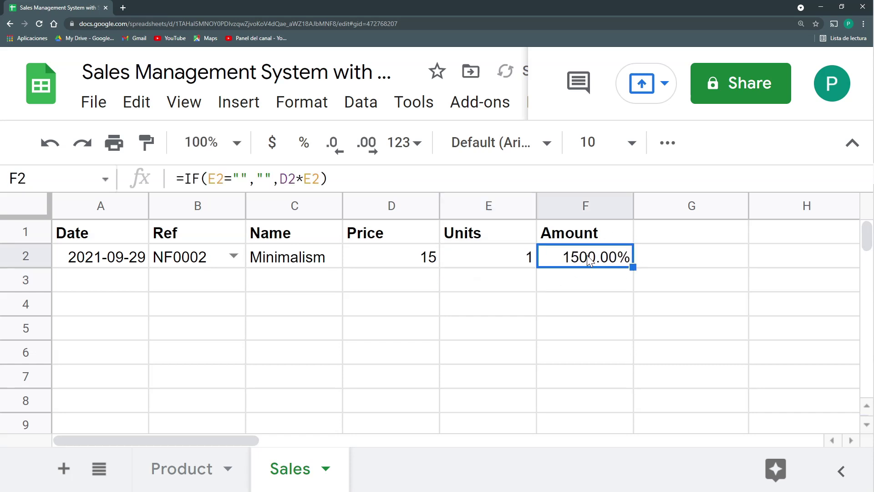
Apply dollar currency format to the Amount (F) and Price (D) columns
click(577, 206)
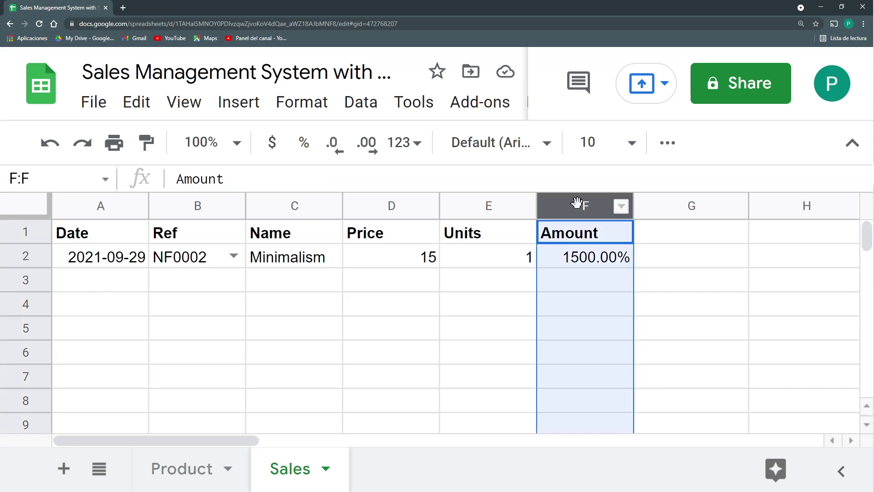
click(271, 144)
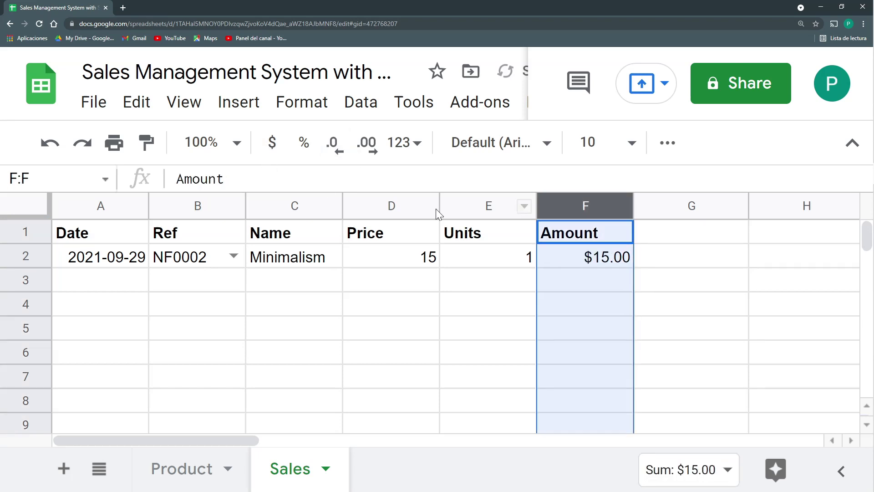
click(390, 200)
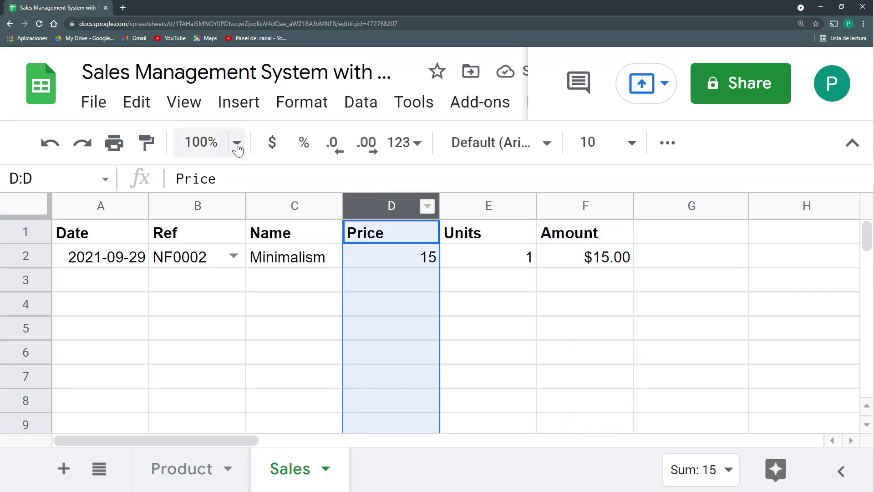
click(272, 143)
click(576, 301)
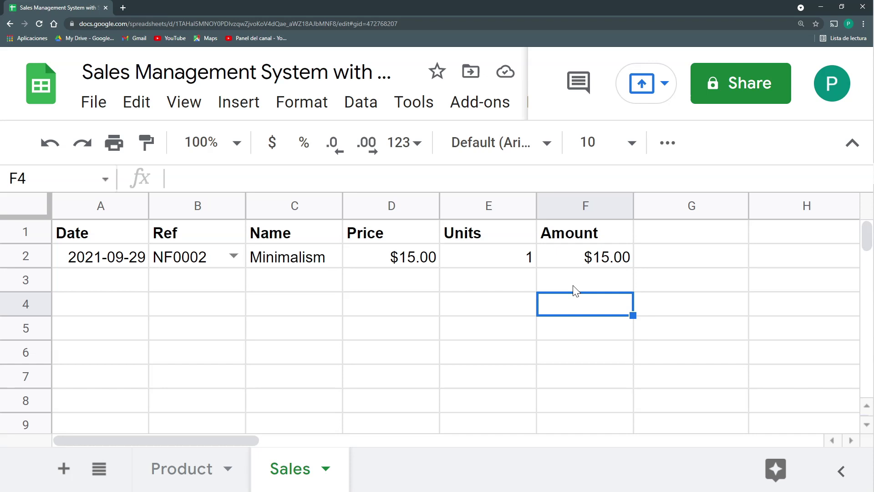
Clear the test date, NF0002 ref and unit count from A2, B2 and E2
click(109, 262)
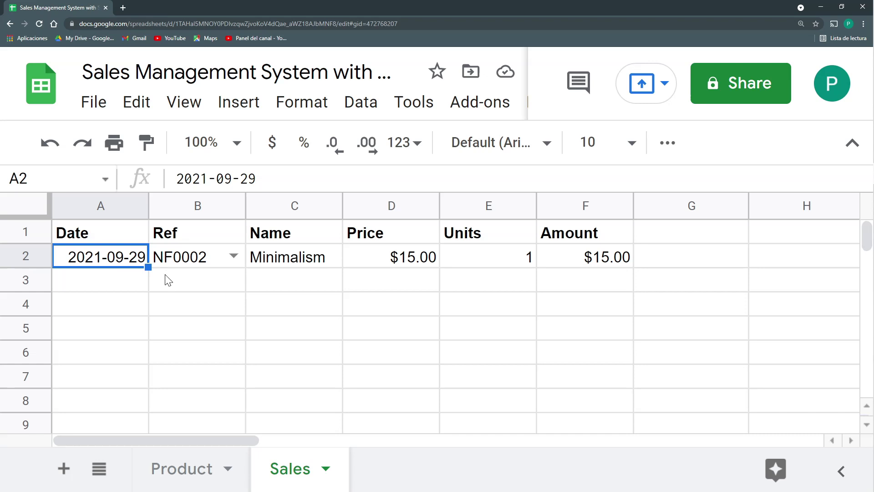
key(Delete)
click(202, 256)
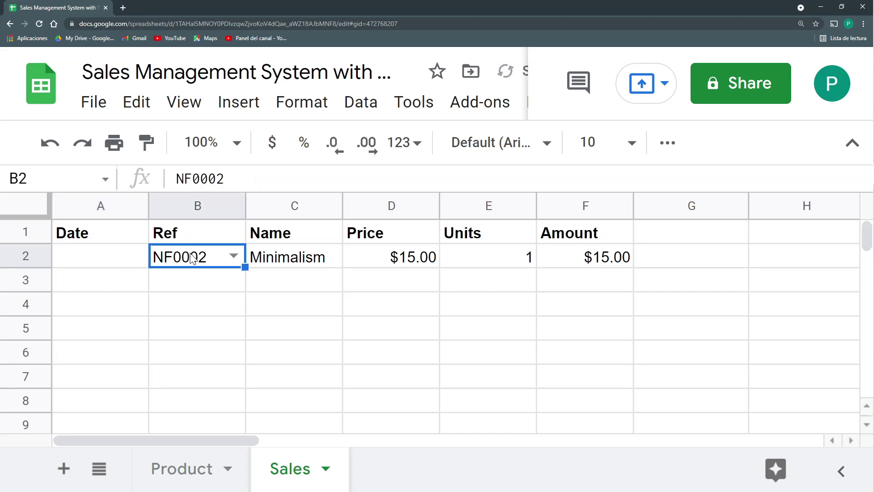
key(Delete)
click(510, 265)
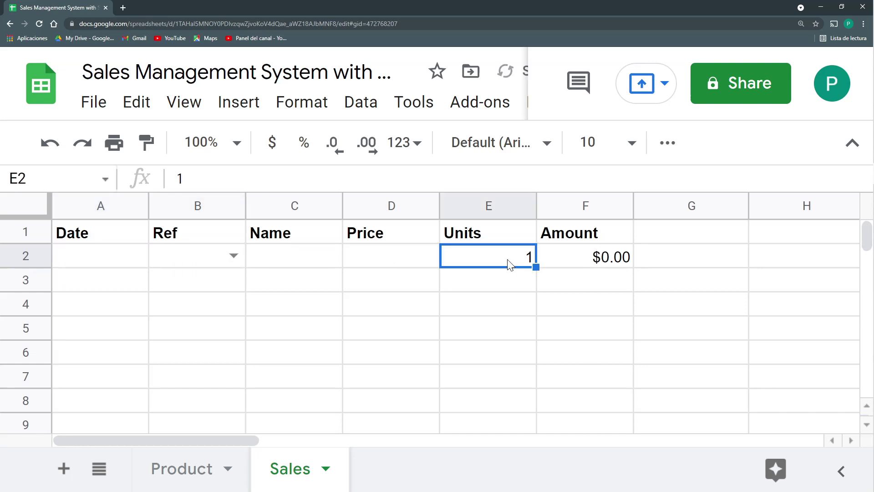
key(Delete)
Copy A2:F2's formulas and validation rules down to row 1000
drag(125, 257, 613, 265)
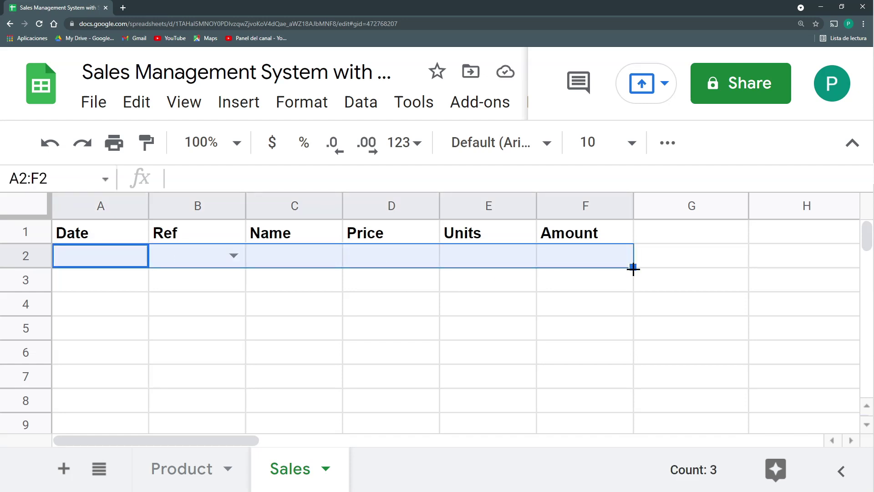
key(ctrl+c)
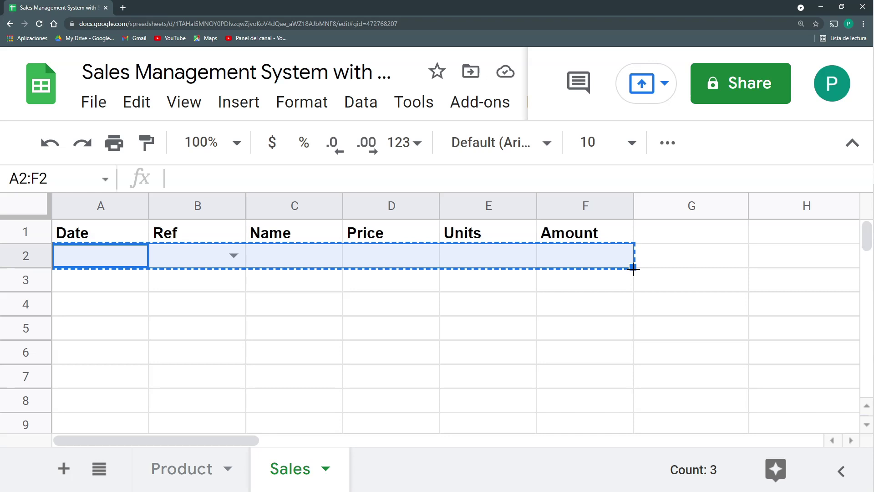
key(ctrl+shift+Down)
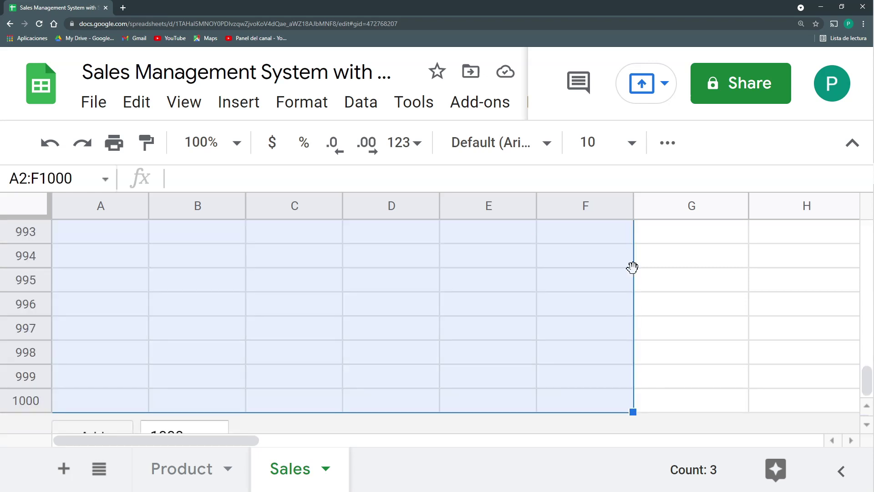
key(ctrl+v)
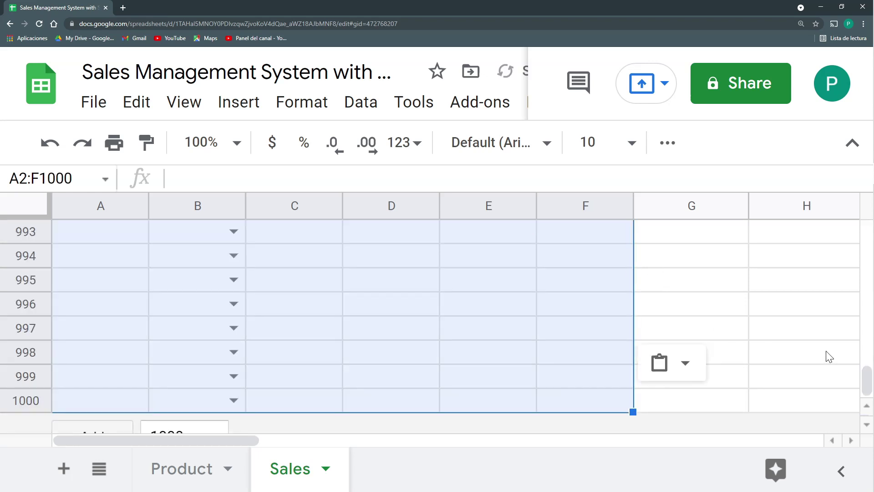
drag(869, 382, 847, 214)
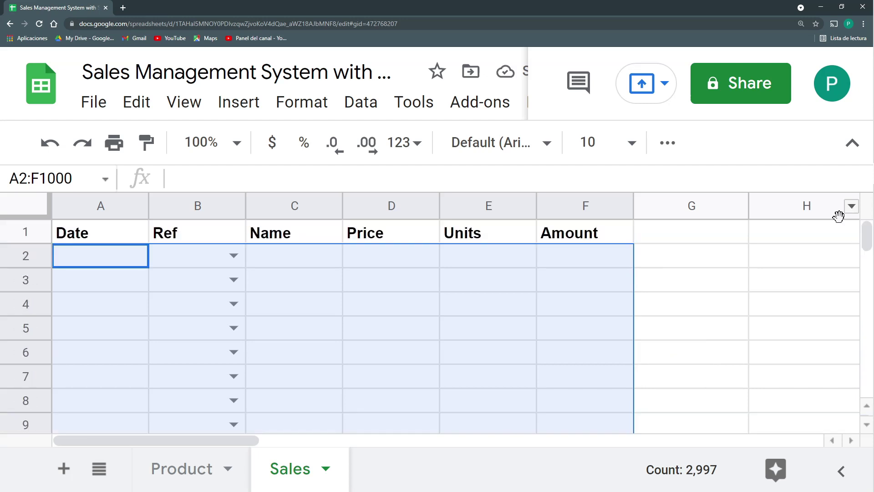
click(329, 275)
click(366, 280)
click(448, 282)
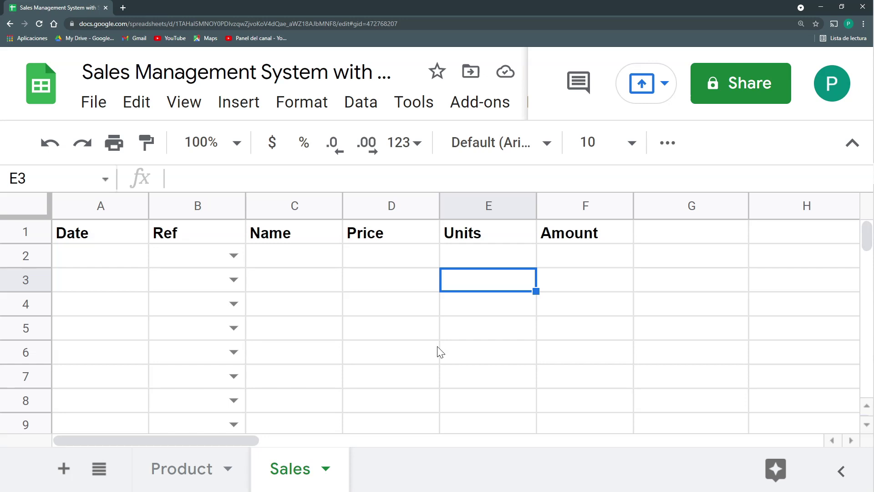
Enter the first sale in row 2: 16 September 2021, ref NF0004, 2 units
click(853, 142)
double_click(120, 182)
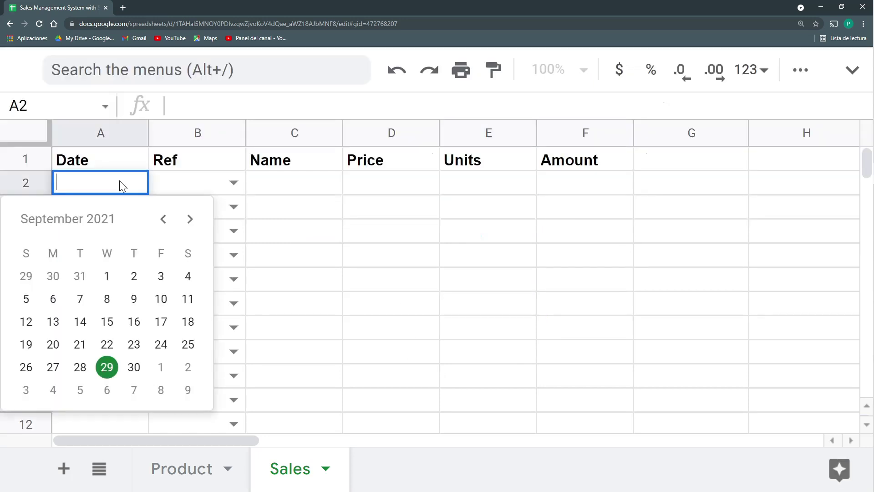
click(134, 322)
click(234, 183)
click(183, 287)
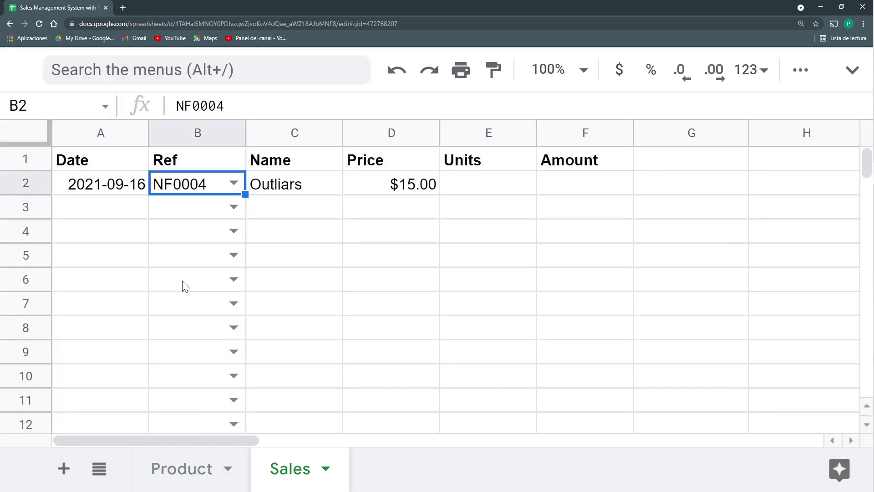
click(127, 206)
double_click(128, 206)
click(472, 189)
text(2)
Enter row 3's sale: 30 September 2021, ref NF0003, 1 unit
click(135, 209)
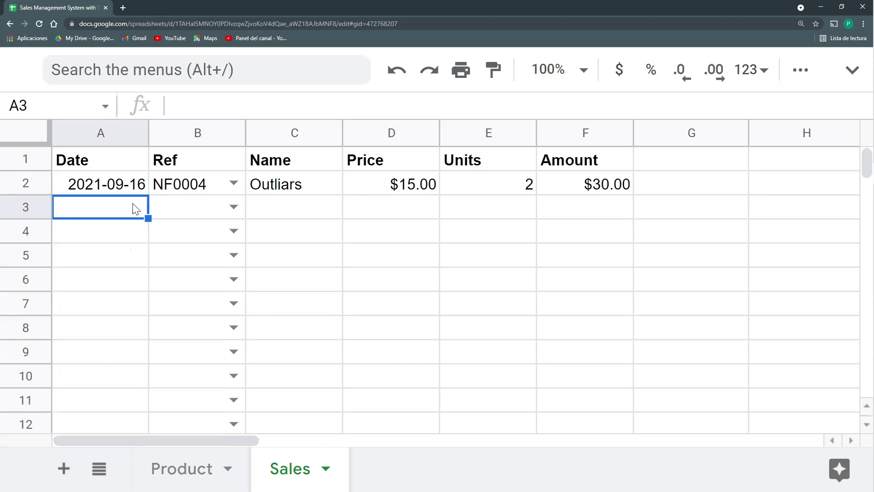
double_click(135, 207)
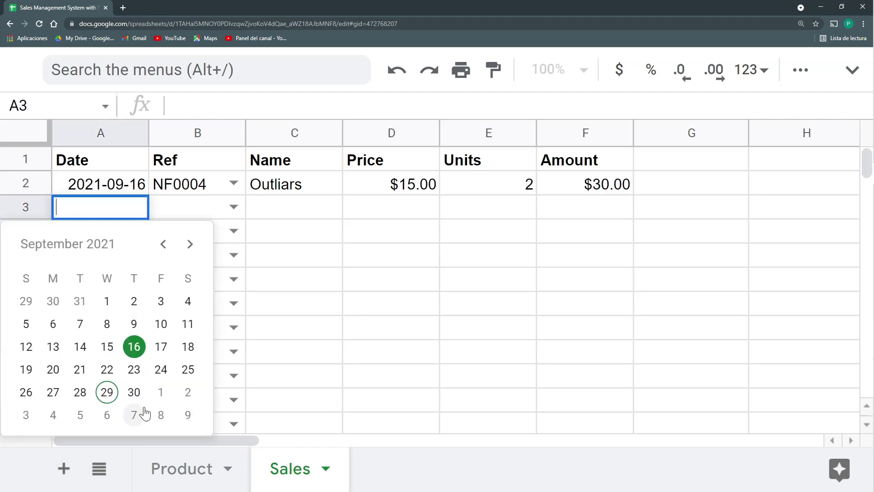
click(135, 395)
click(233, 206)
click(187, 323)
click(494, 213)
text(1)
click(488, 279)
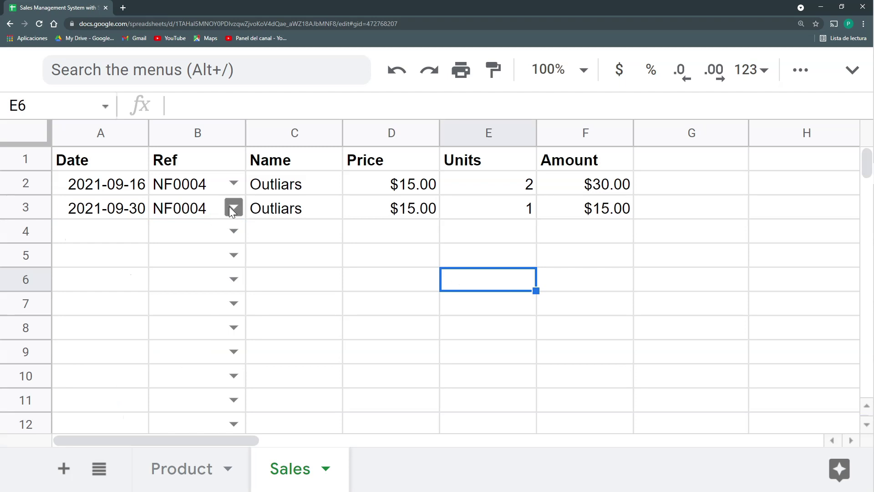
click(234, 207)
click(204, 306)
Set rows 4–5 to 1 October (NF0006) and 6 October 2021 (NF0007), widening column C
double_click(136, 231)
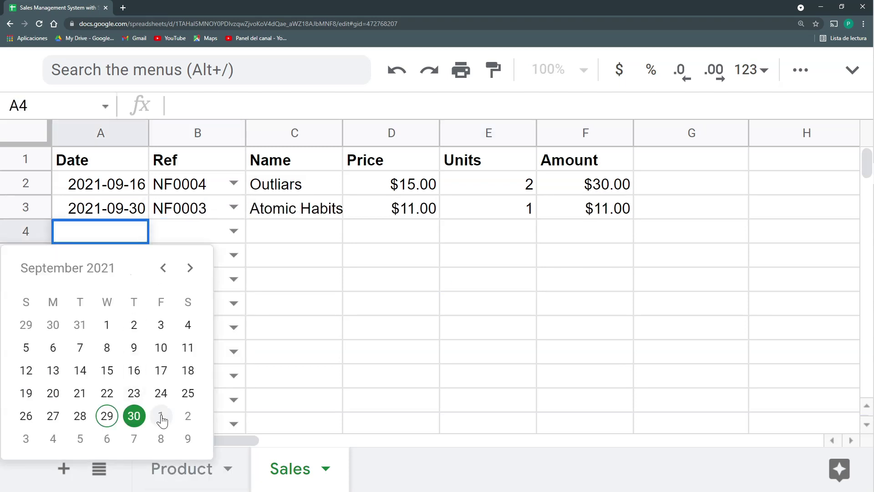
click(162, 416)
click(234, 231)
click(187, 407)
double_click(342, 132)
double_click(136, 255)
click(108, 371)
click(234, 255)
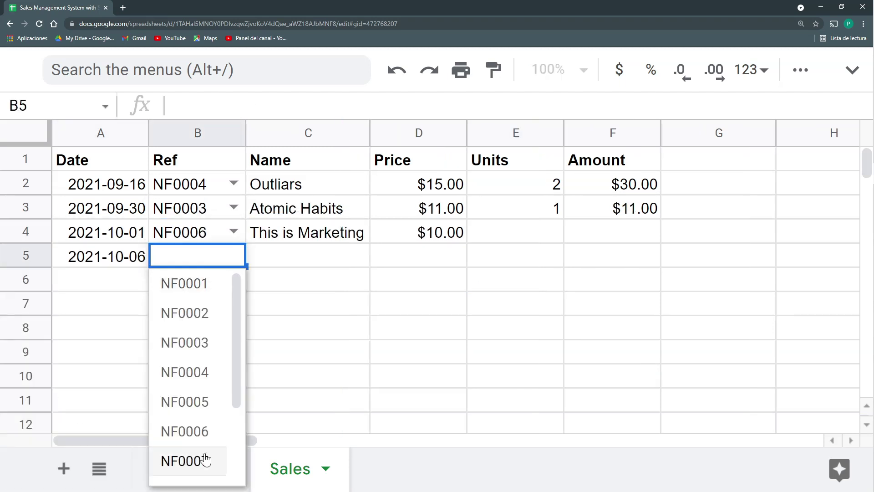
click(207, 460)
double_click(368, 132)
Enter 1 unit in E4 and 2 units in E5
click(583, 232)
text(1)
key(Return)
text(2)
key(Return)
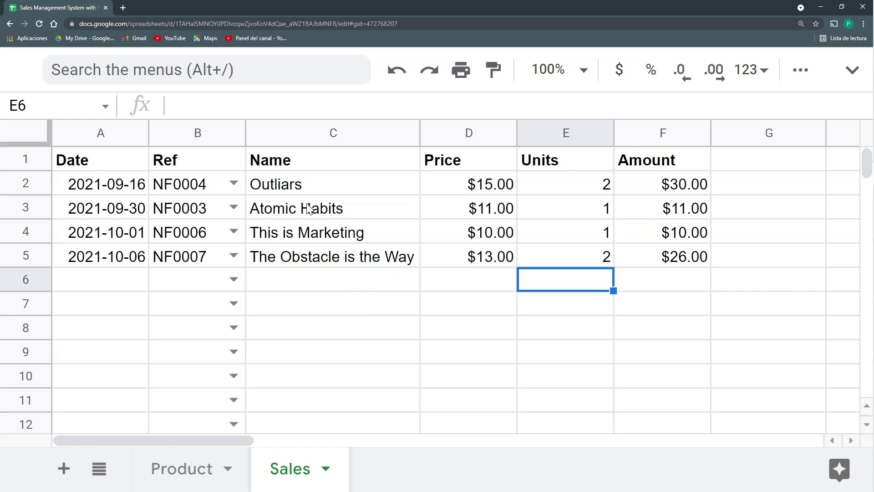
Record row 6's sale: 14 October 2021, ref FC0003, 2 units
double_click(122, 278)
click(134, 177)
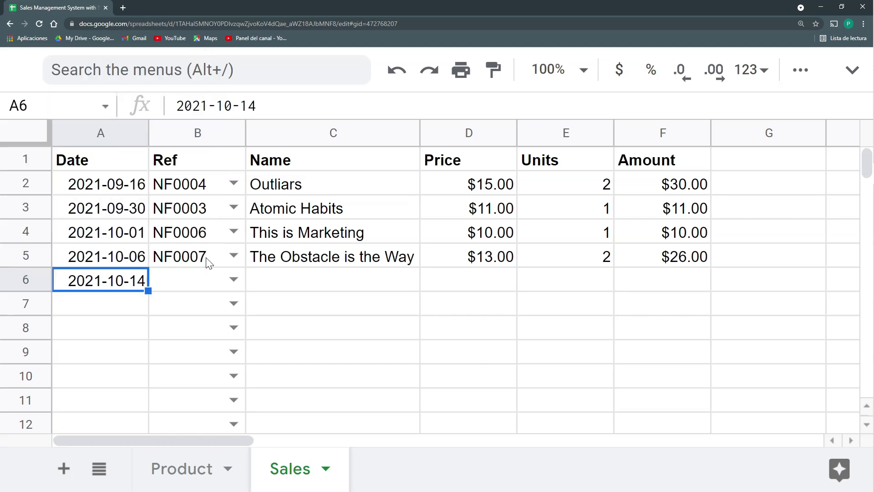
click(233, 281)
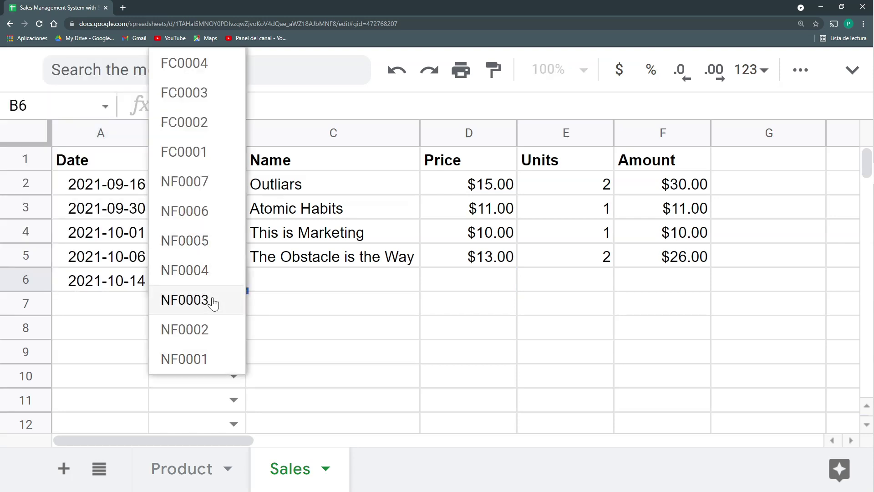
click(183, 95)
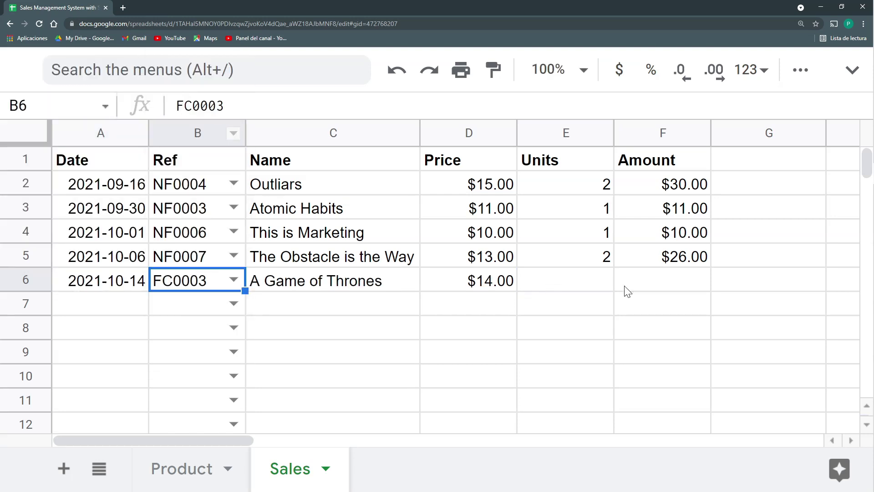
click(610, 284)
text(2)
key(Tab)
Check the Units and Amount column sums and add a new blank sheet
drag(647, 133, 613, 132)
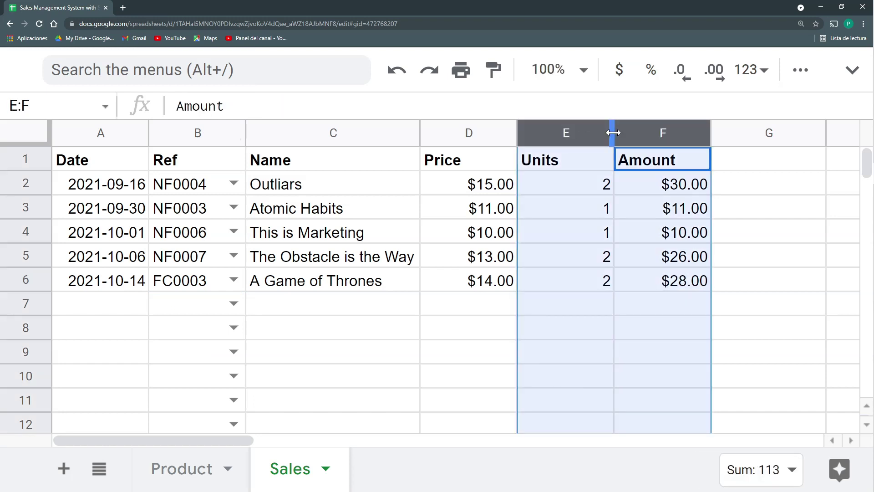
click(539, 248)
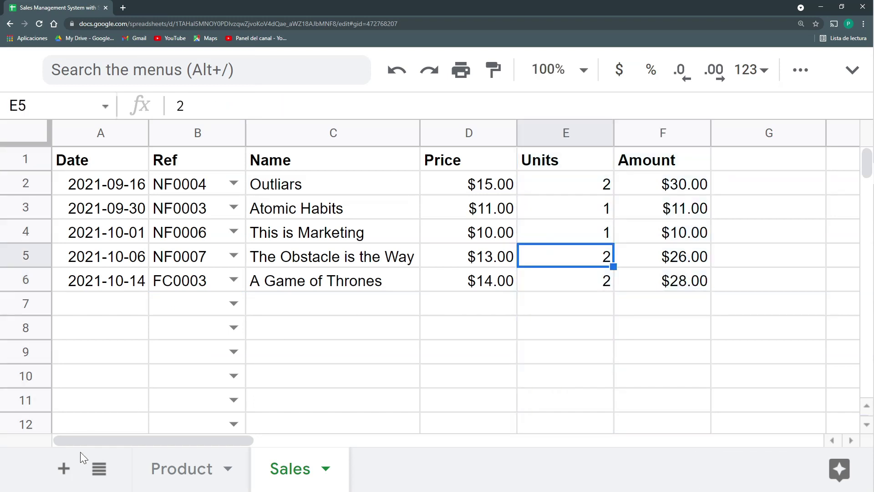
click(61, 472)
Rename the Sheet3 tab to 'Dashboard'
double_click(381, 469)
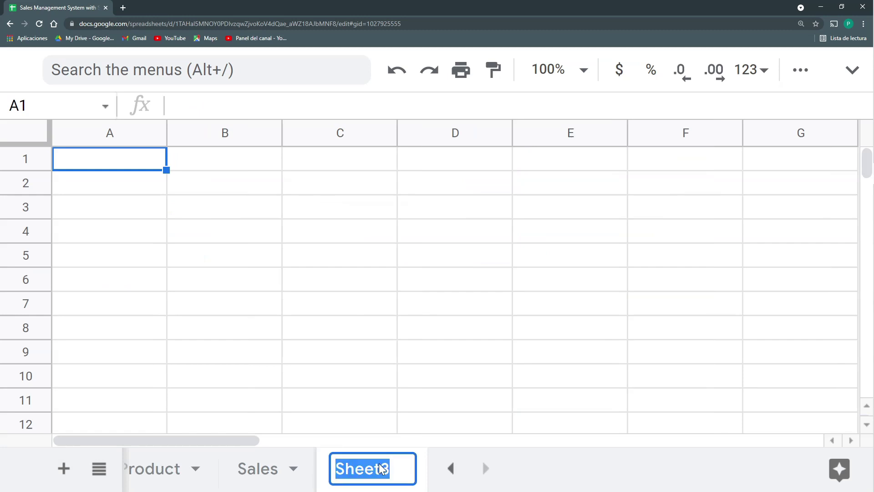
text(Dashboard)
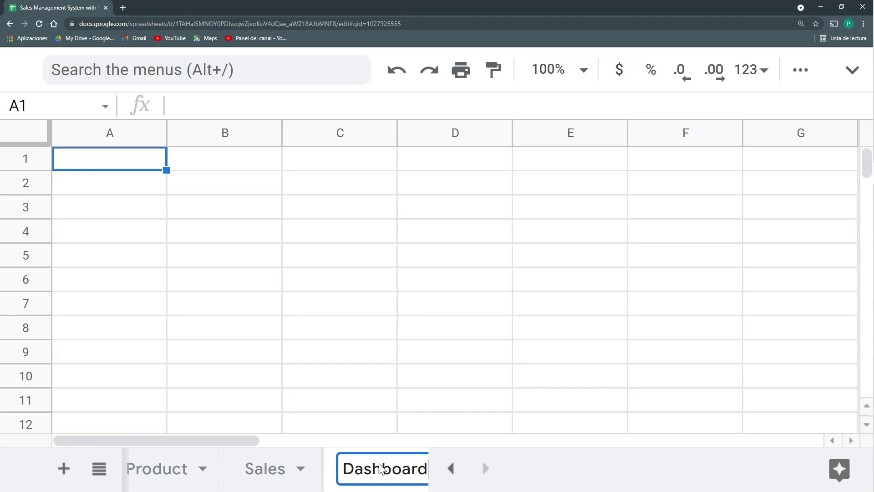
key(Return)
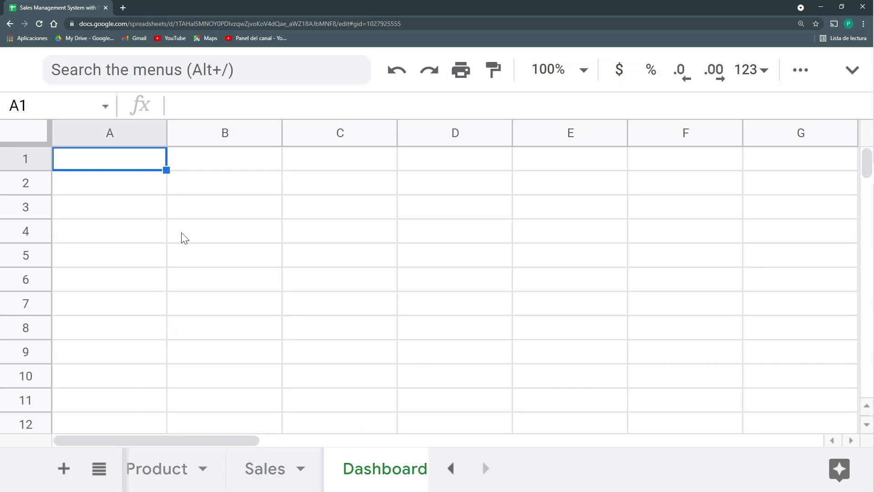
Enter the 'Summary of Sales' title in A1 and 'Units Sold' and 'Total Amount' labels in B2 and B3
click(132, 183)
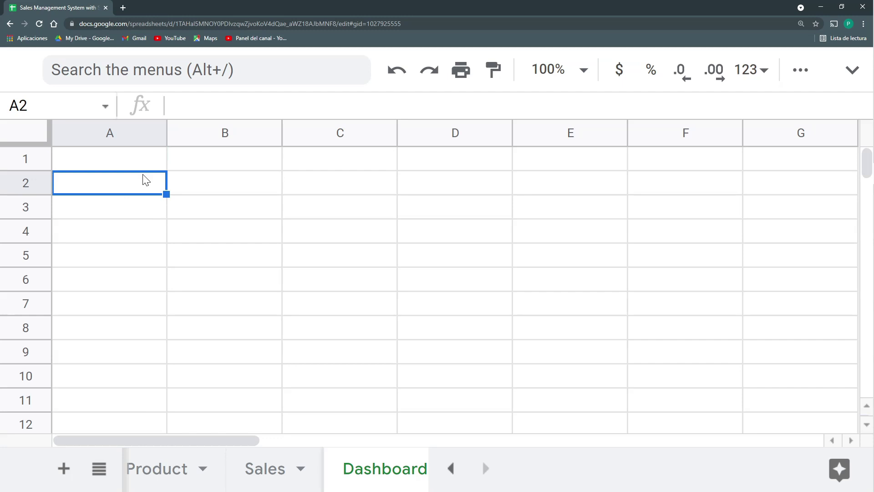
click(137, 169)
text(Summary of)
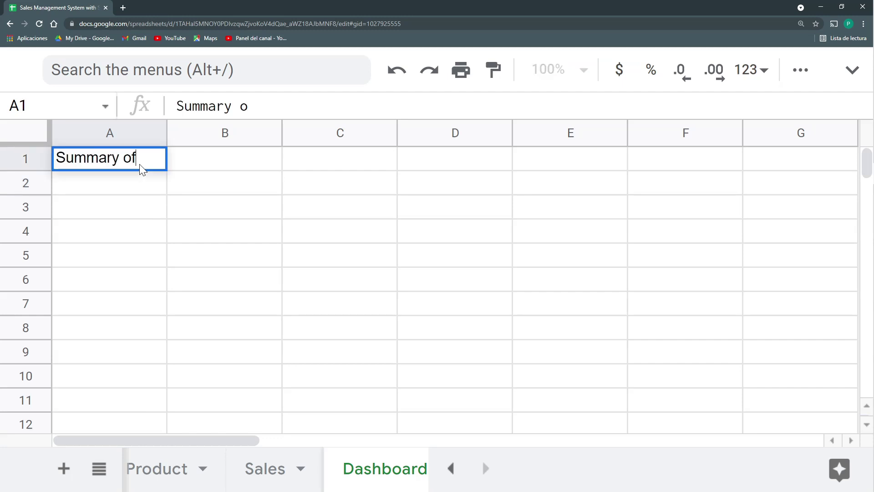
text( Sales)
key(Return)
key(Down)
key(Up)
key(Right)
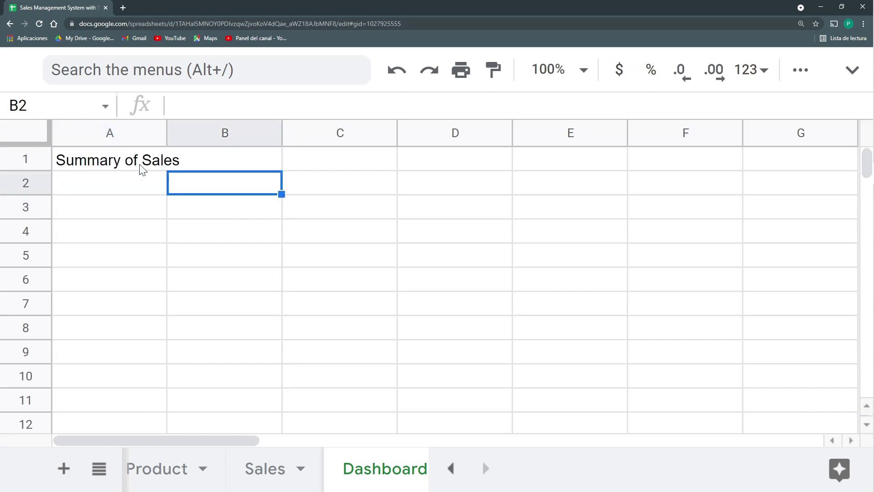
text(Units Sold)
key(Return)
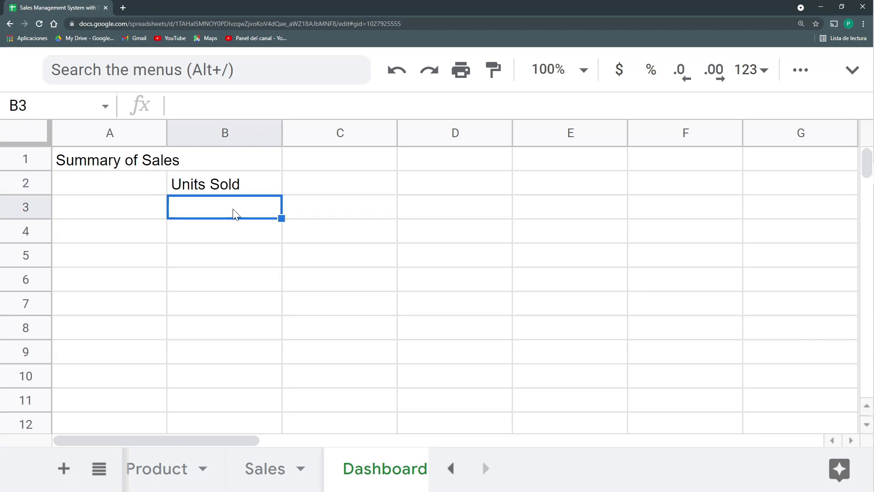
text(Total Amo)
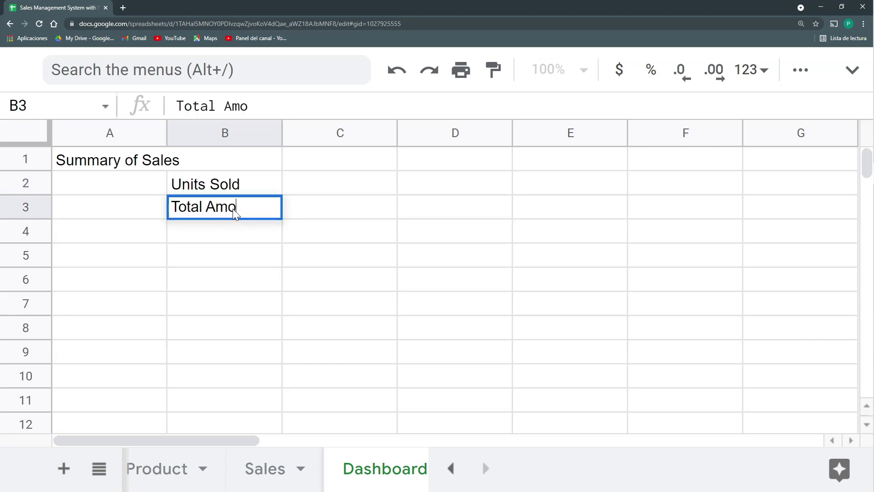
text(unt)
Total the Sales Units and Amount columns in C2 and C3 with SUM formulas (8 and $105.00)
click(297, 184)
text(=)
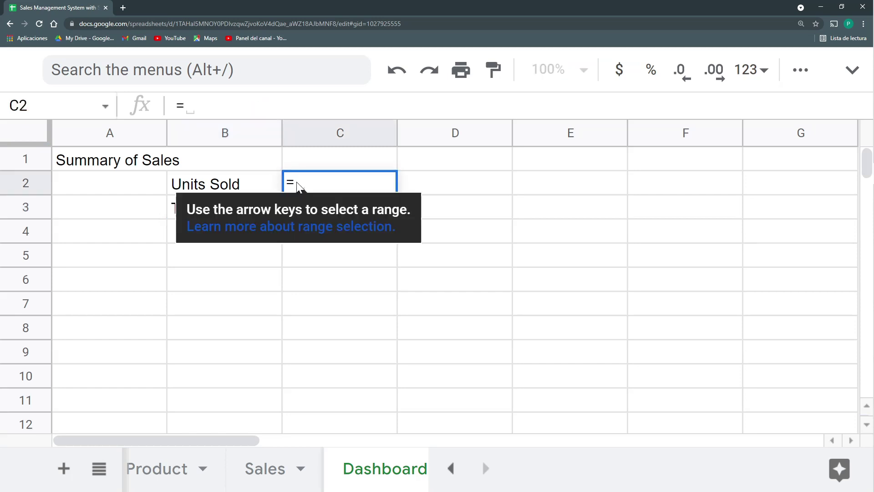
text(sum()
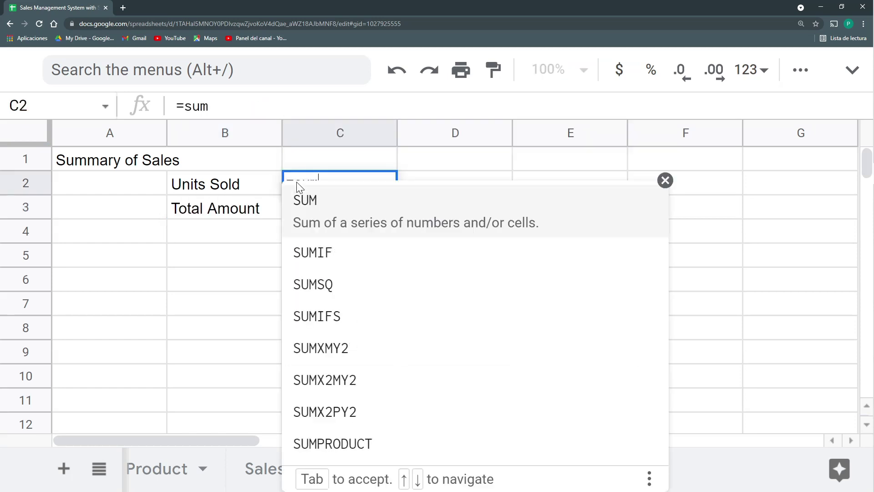
click(265, 468)
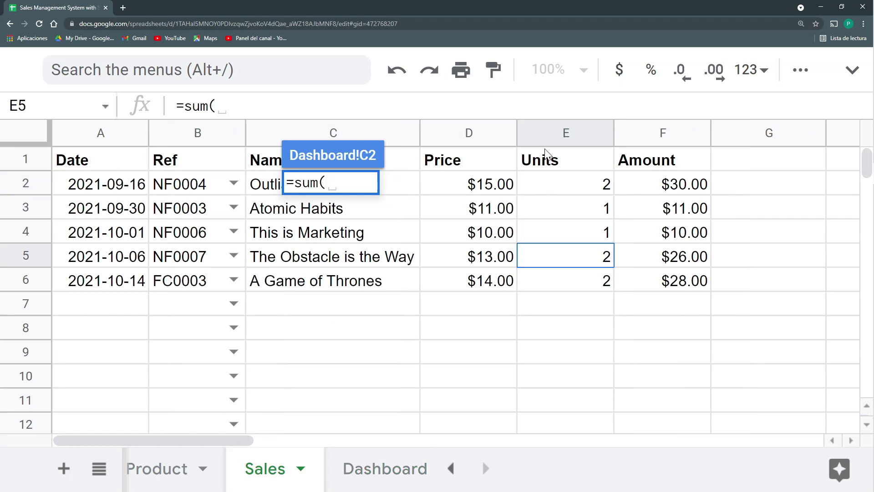
click(538, 137)
key(Return)
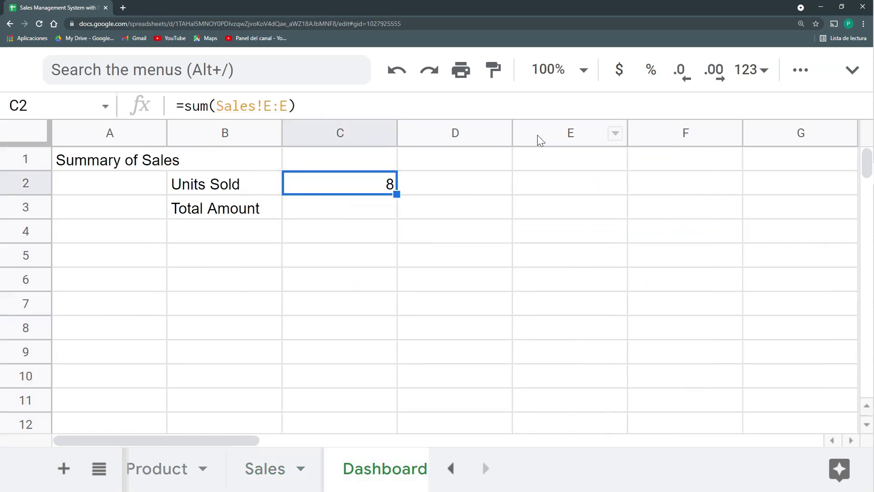
click(340, 215)
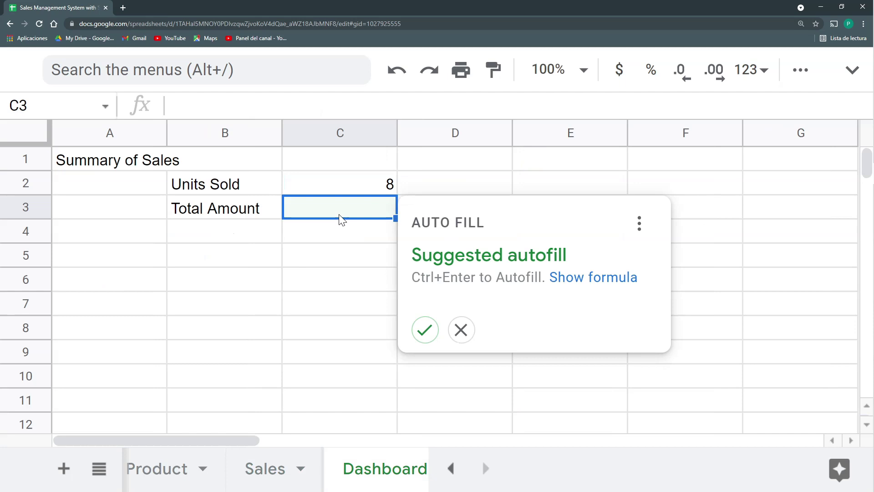
text(=sum()
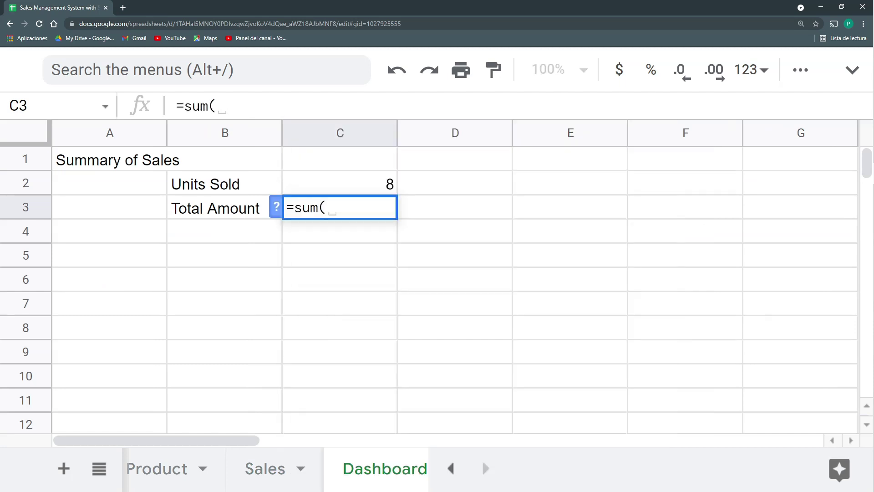
click(265, 469)
click(649, 134)
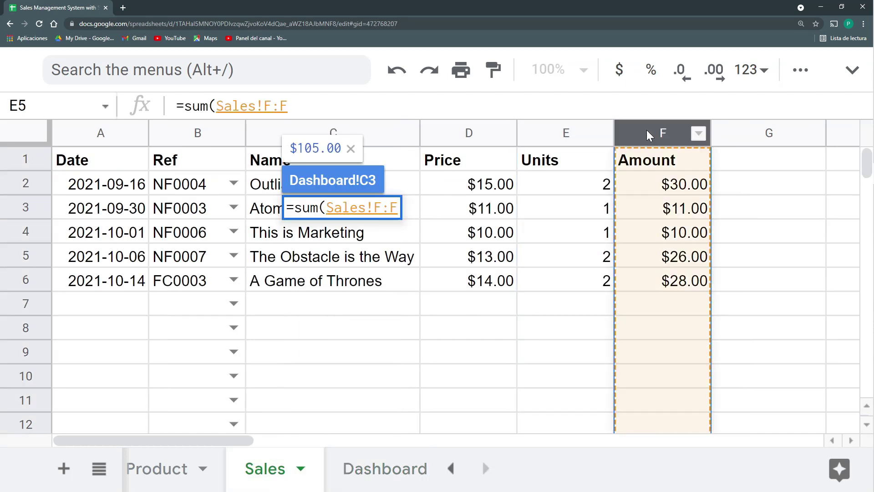
text())
key(Return)
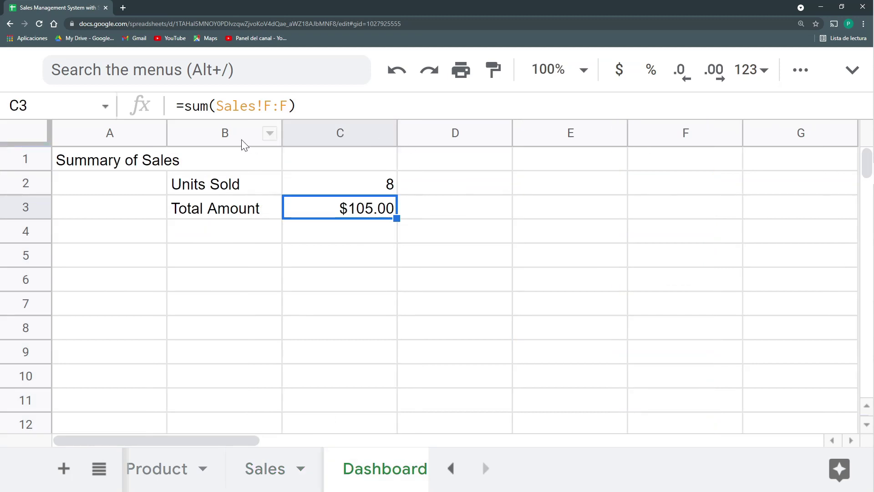
Autofit column A to the title and narrow column C to fit its values
double_click(164, 131)
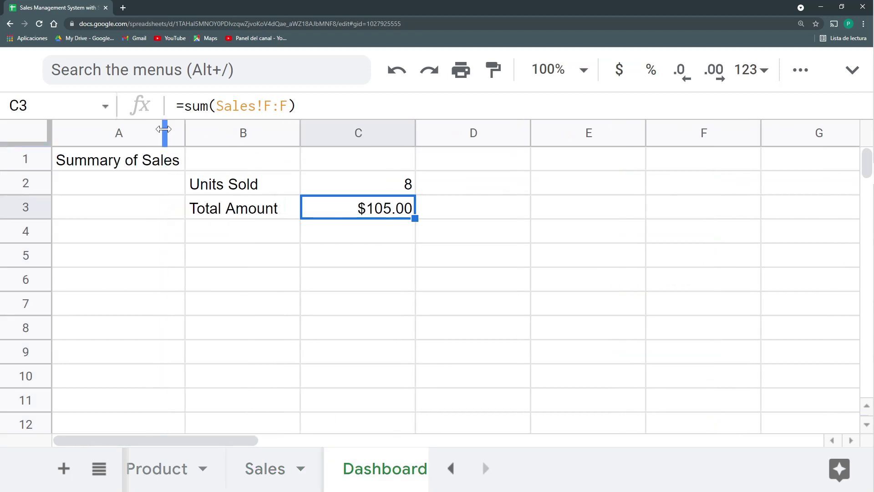
click(375, 187)
drag(413, 138, 296, 137)
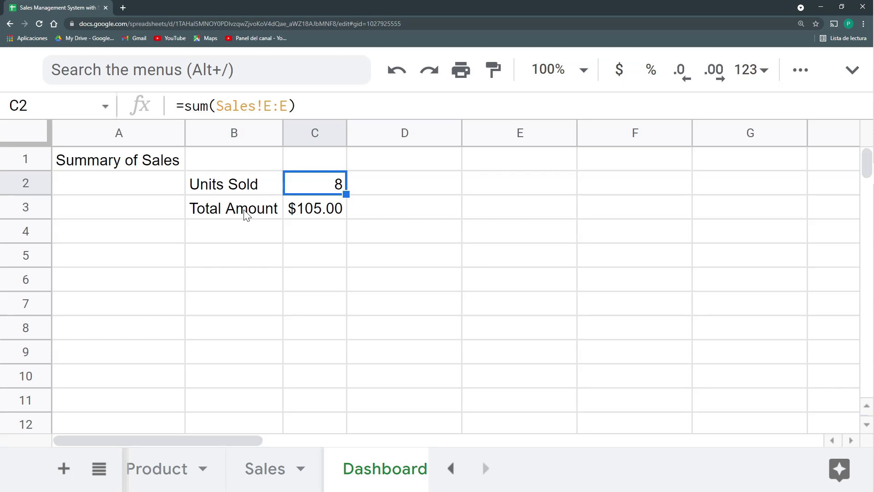
drag(233, 184, 314, 208)
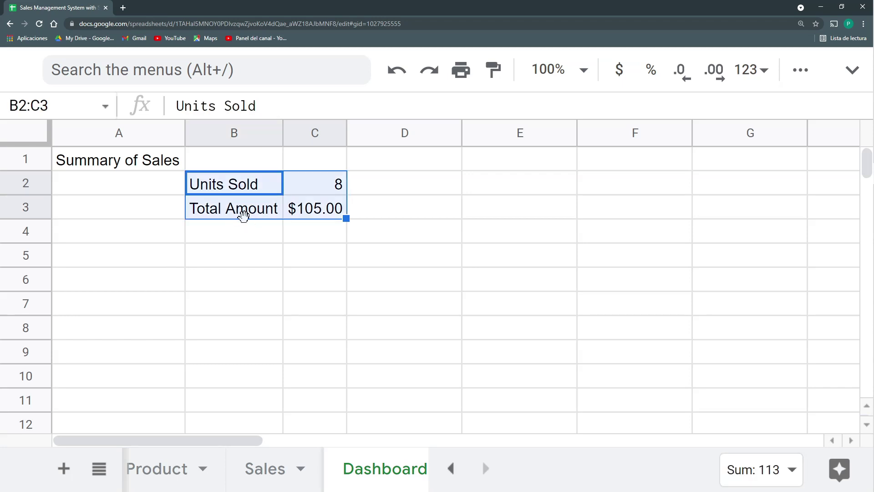
drag(243, 216, 181, 234)
key(Escape)
click(150, 260)
Create a pivot table from Sales columns A:F on the existing Dashboard sheet at A6
click(261, 467)
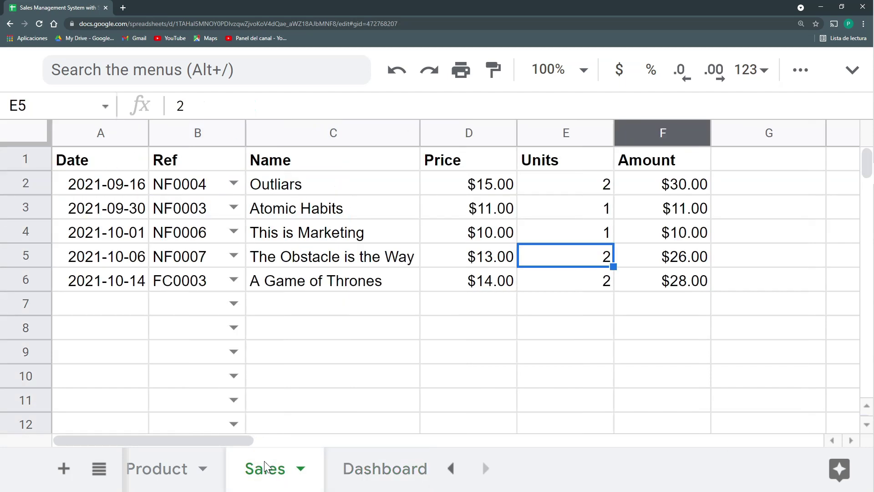
drag(98, 132, 647, 134)
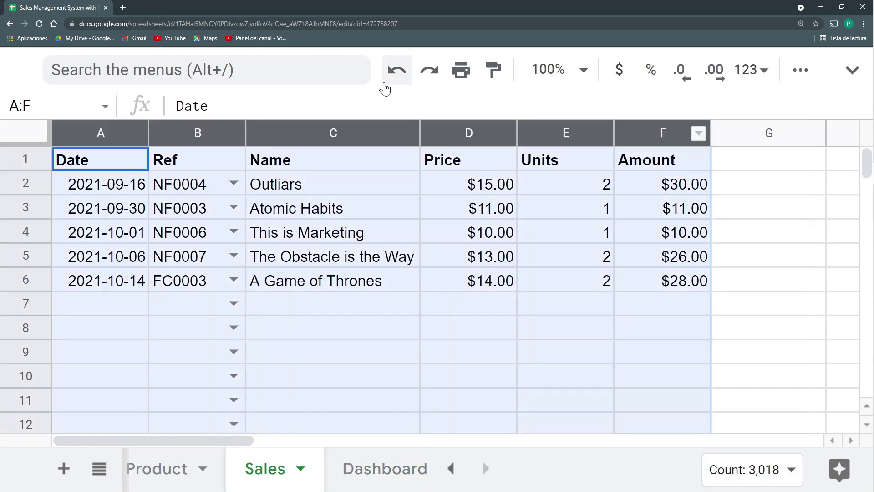
click(363, 102)
scroll(424, 274, down, 5)
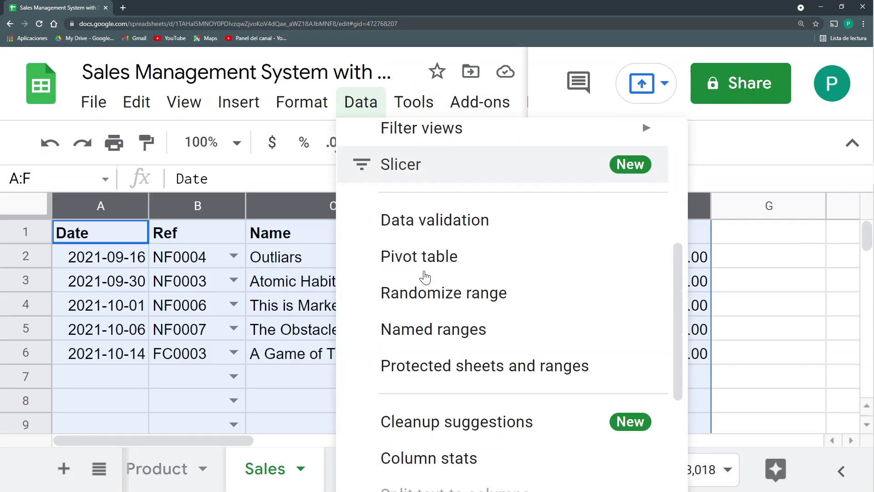
click(423, 256)
click(310, 317)
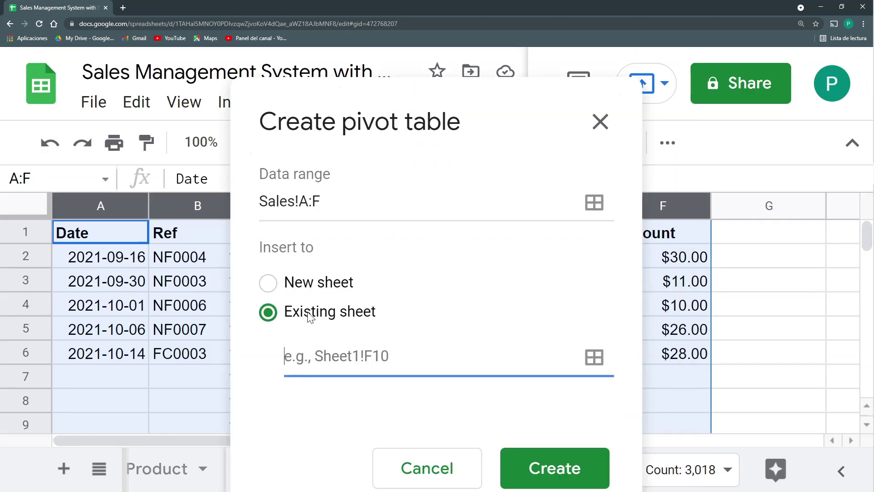
click(595, 357)
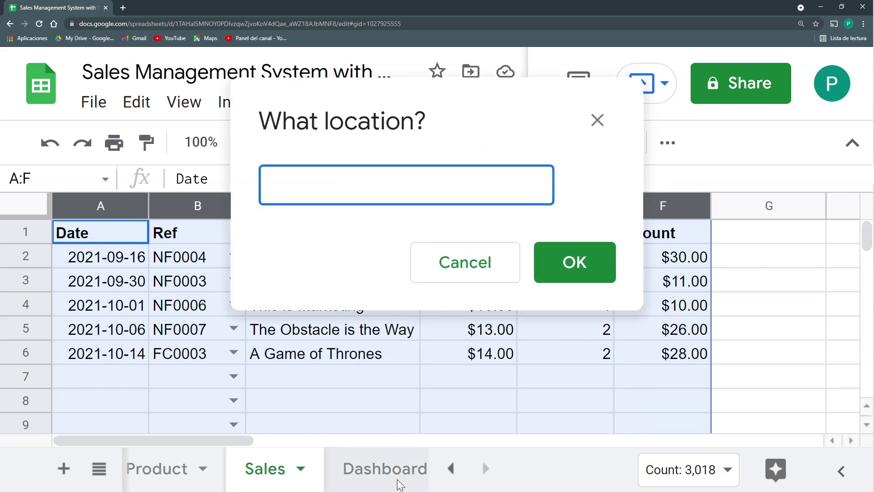
click(397, 479)
click(148, 351)
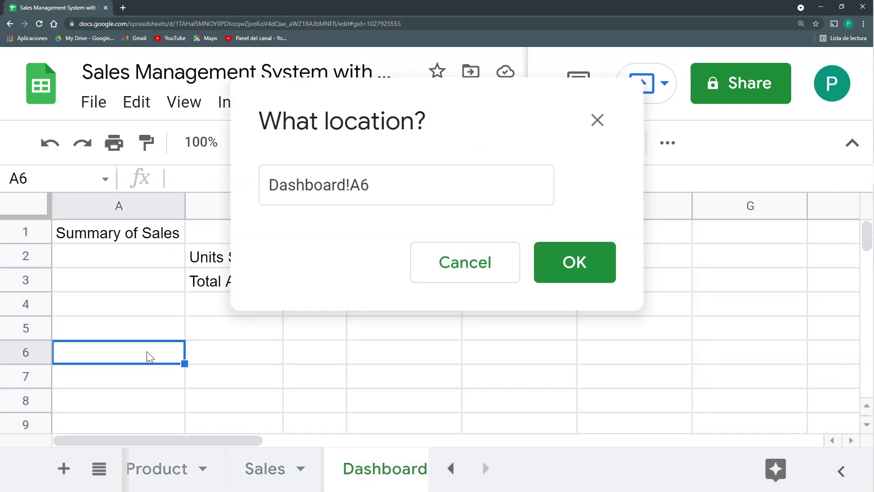
click(556, 263)
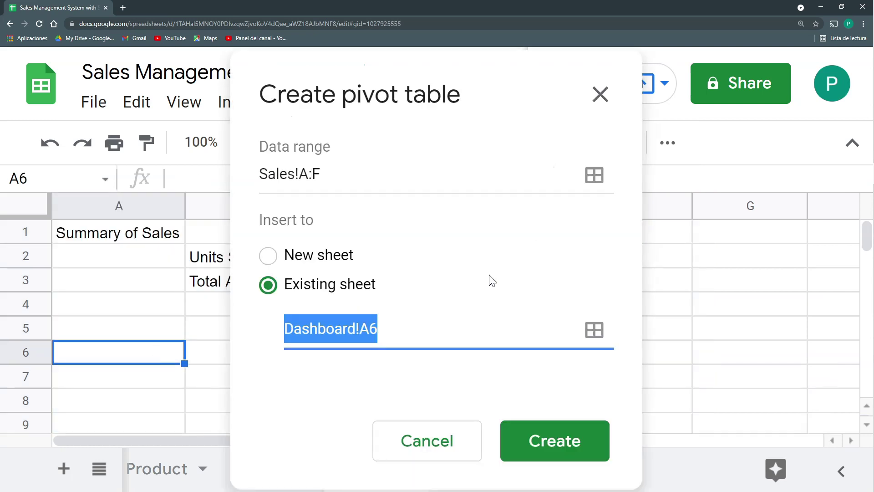
click(526, 428)
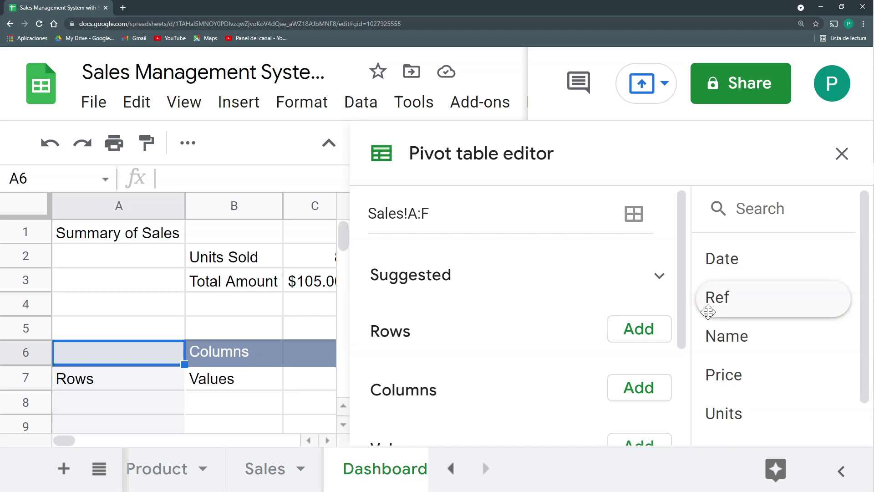
Add Date as the pivot table's row grouping
scroll(560, 302, down, 1)
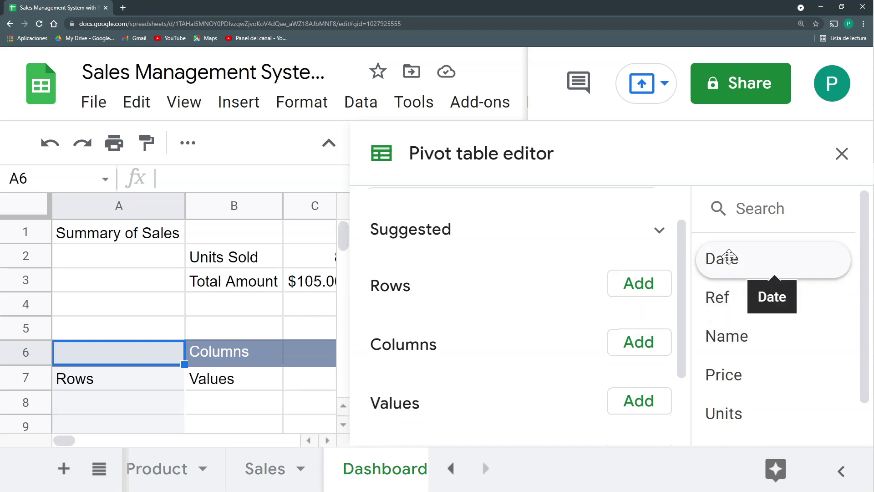
drag(722, 259, 414, 401)
drag(422, 332, 421, 260)
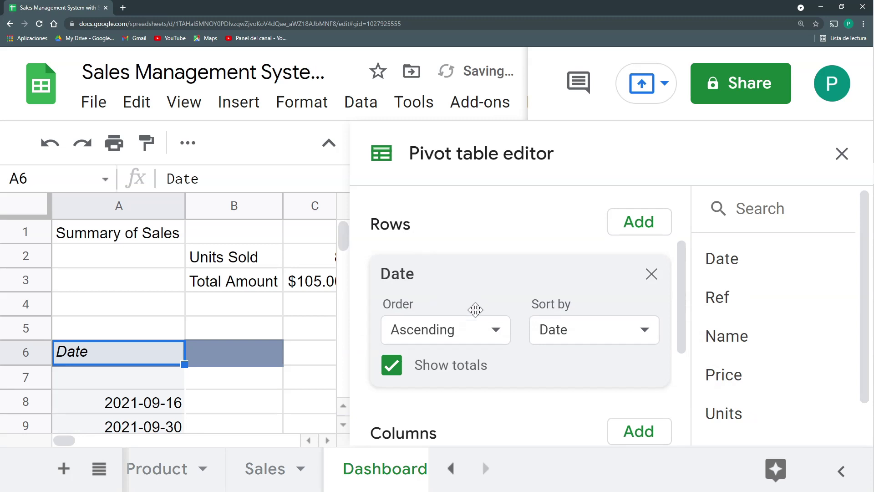
Add Units and Amount as SUM values in the pivot, totalling 8 and $105.00
scroll(437, 311, down, 1)
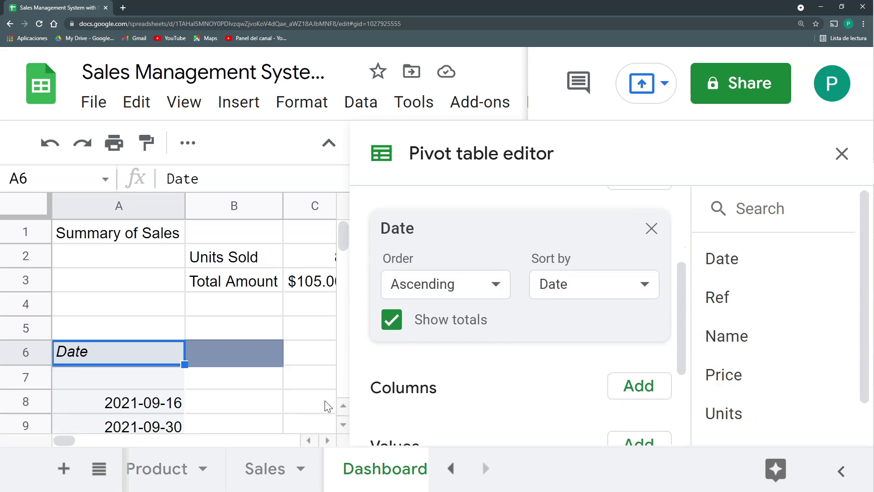
scroll(320, 392, down, 1)
scroll(320, 392, down, 1)
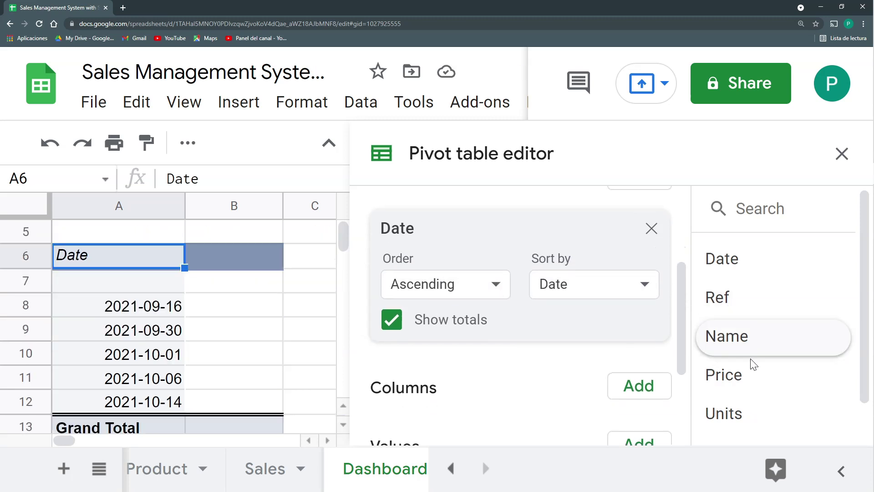
scroll(751, 365, down, 1)
scroll(492, 413, down, 3)
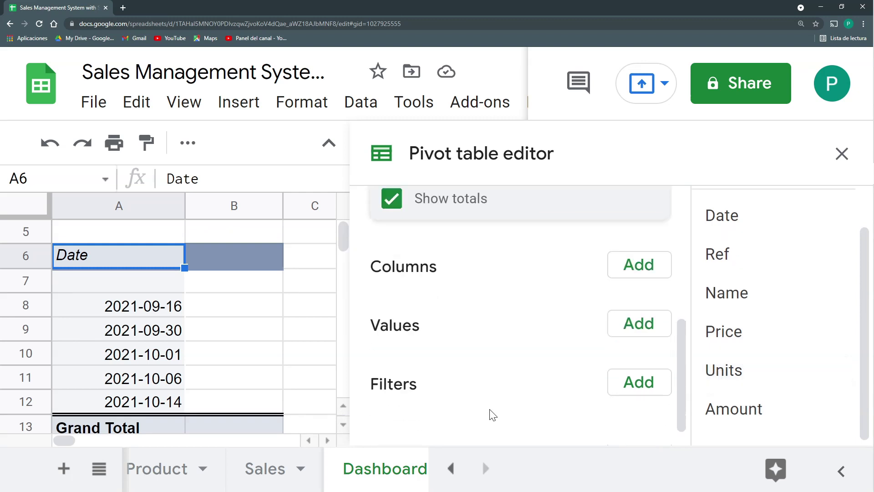
drag(718, 369, 399, 365)
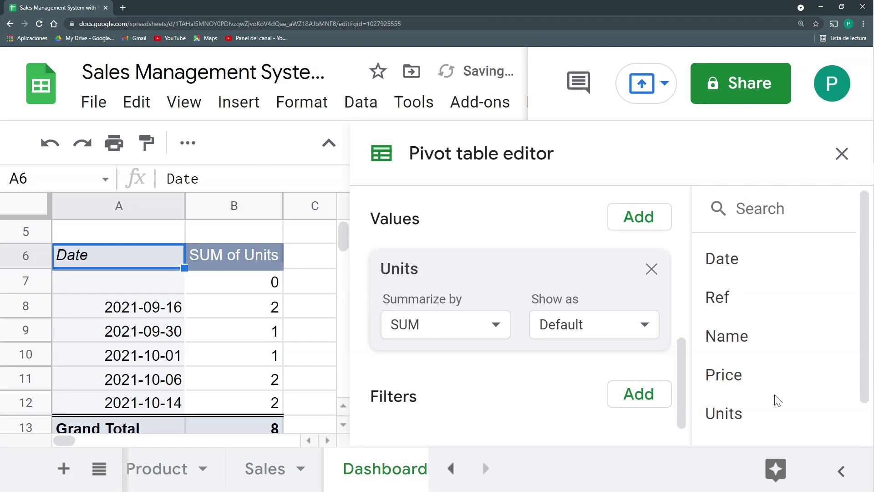
scroll(765, 399, down, 1)
drag(757, 396, 410, 364)
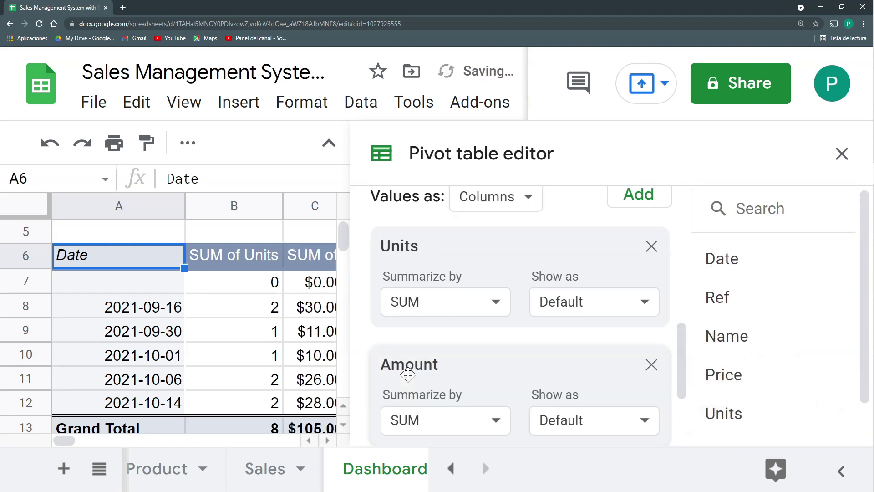
Apply a Month date group to the pivot (Sep 3 units $41.00, Oct 5 units $64.00) and close the editor
right_click(159, 316)
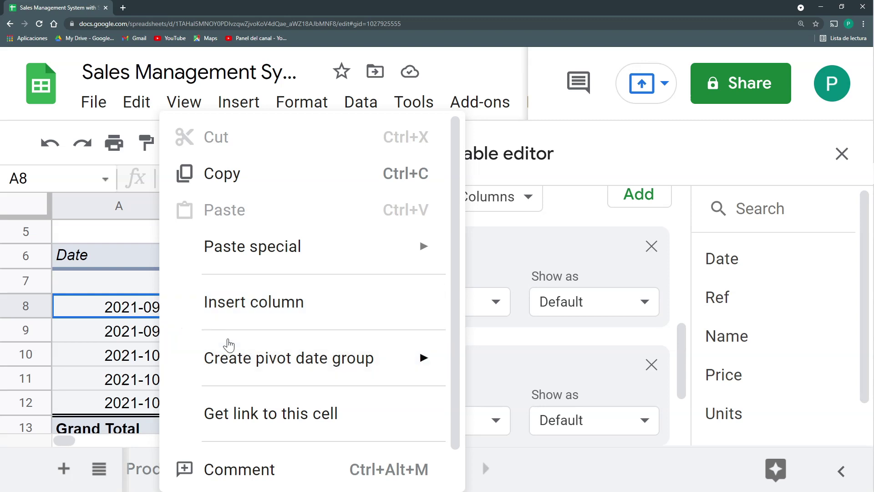
mouse_move(229, 354)
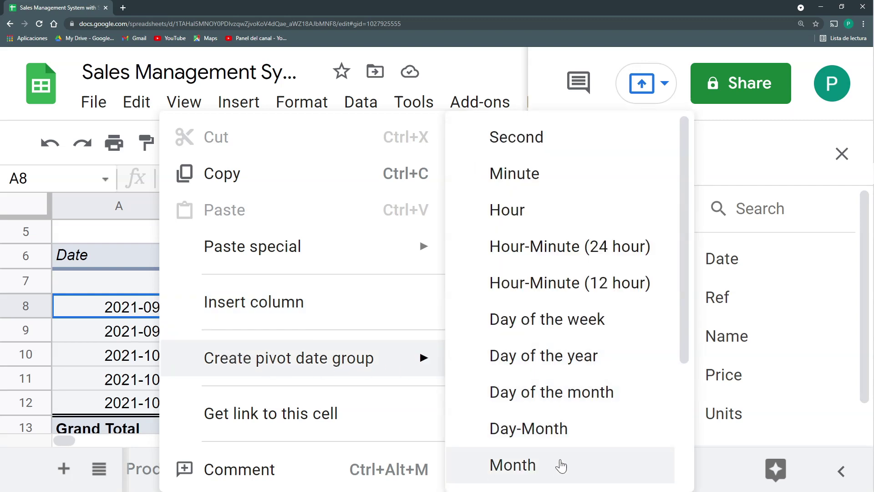
click(559, 466)
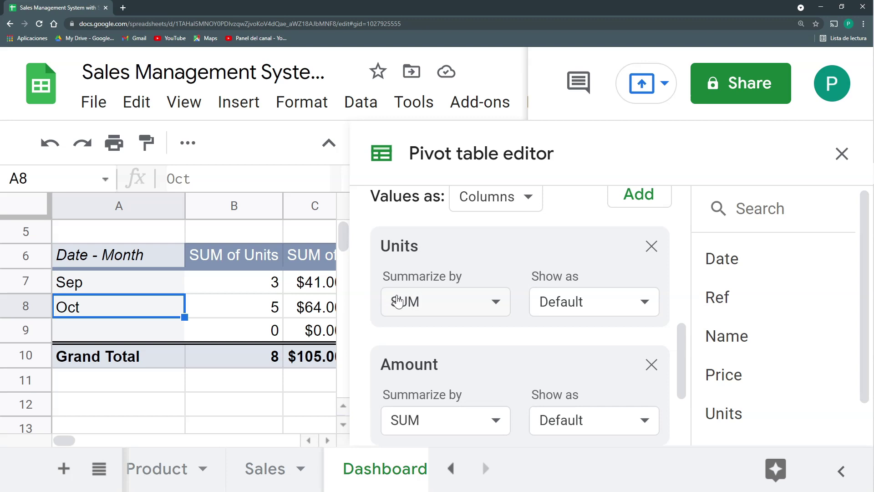
scroll(523, 309, up, 10)
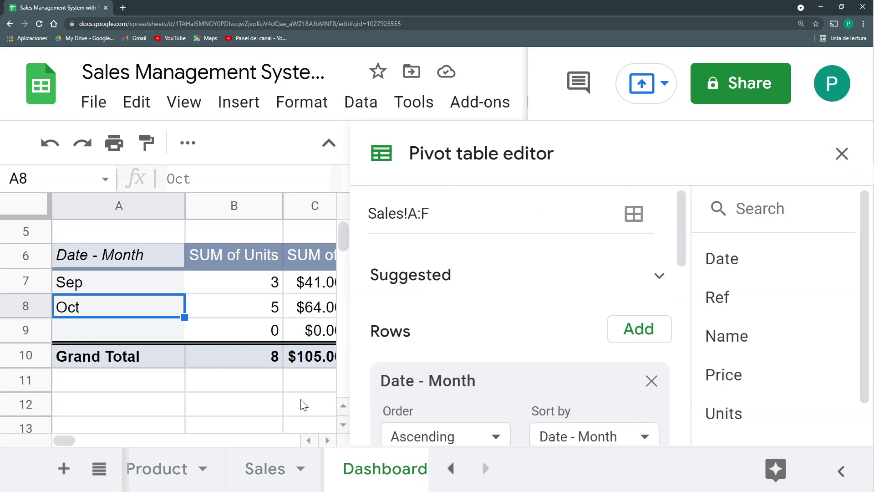
click(842, 153)
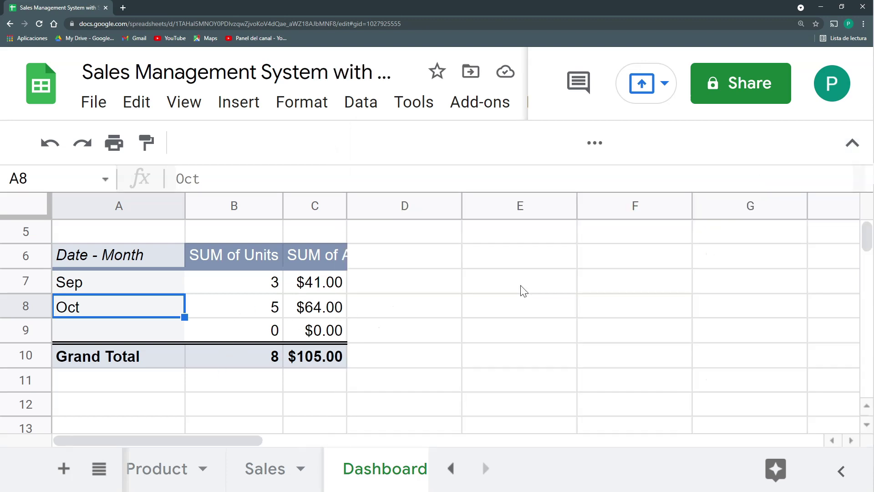
Add a Date filter to the pivot table
click(266, 305)
scroll(631, 338, down, 10)
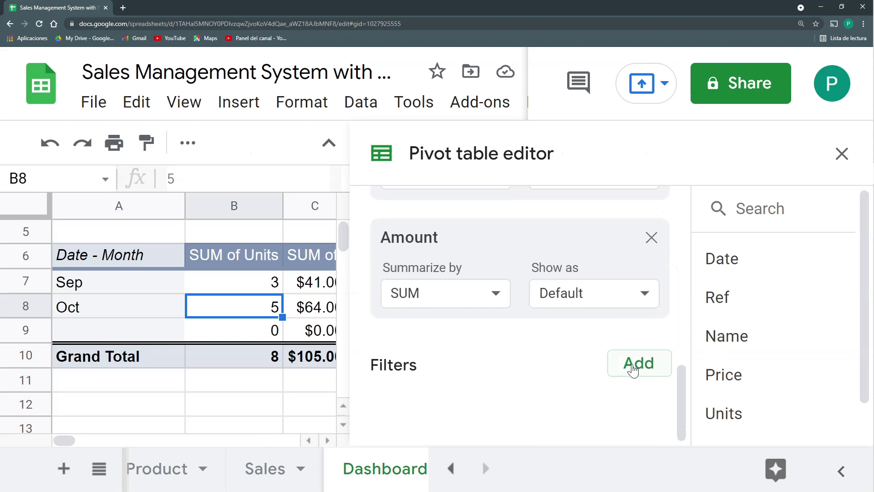
click(633, 368)
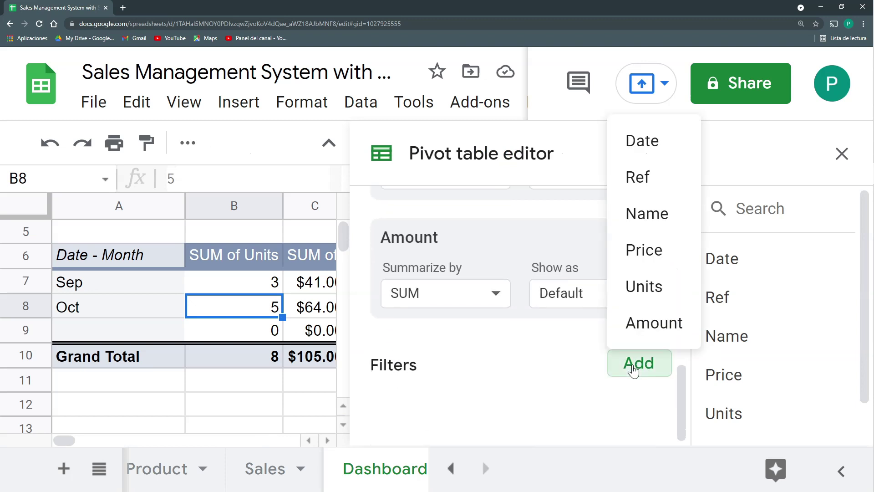
click(658, 146)
scroll(527, 396, down, 1)
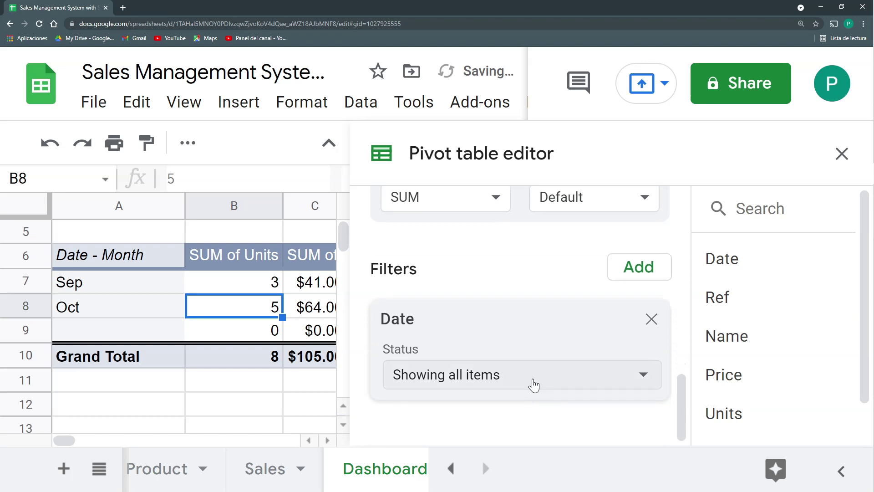
click(531, 385)
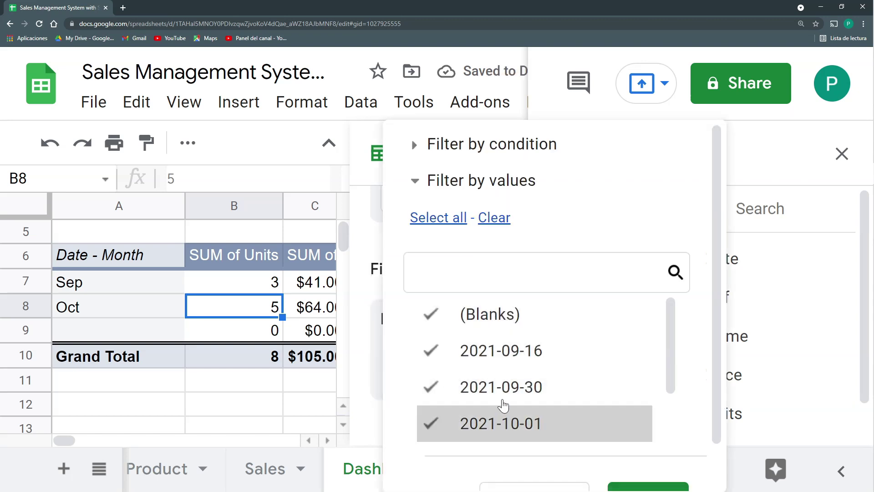
Set the Date filter to 'Is not empty', leaving only Sep, Oct and Grand Total
scroll(508, 389, down, 2)
scroll(505, 389, up, 2)
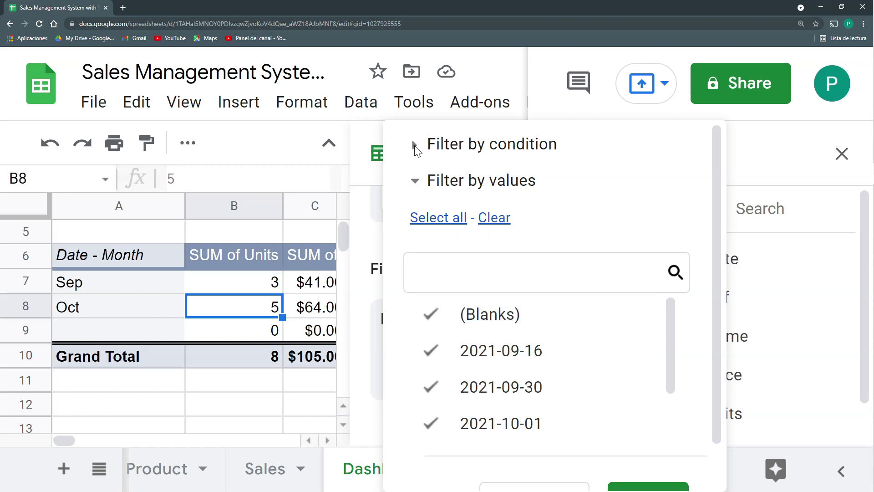
click(415, 147)
click(464, 184)
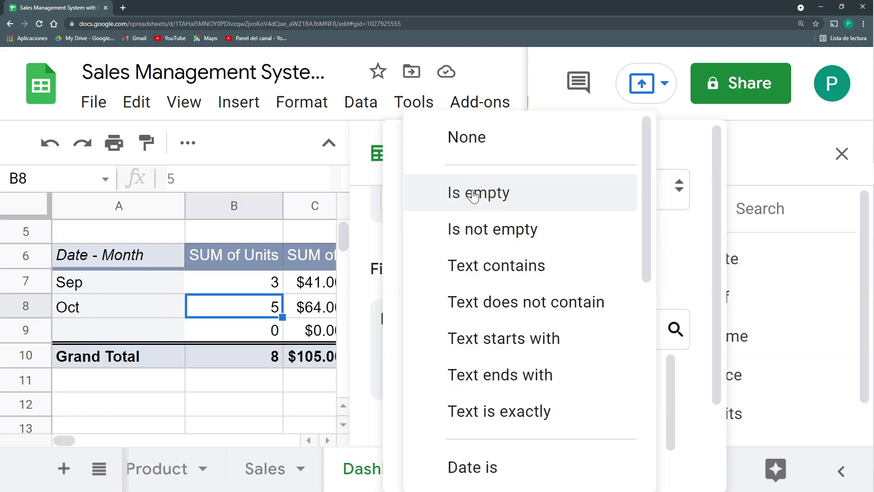
click(488, 228)
scroll(497, 256, down, 2)
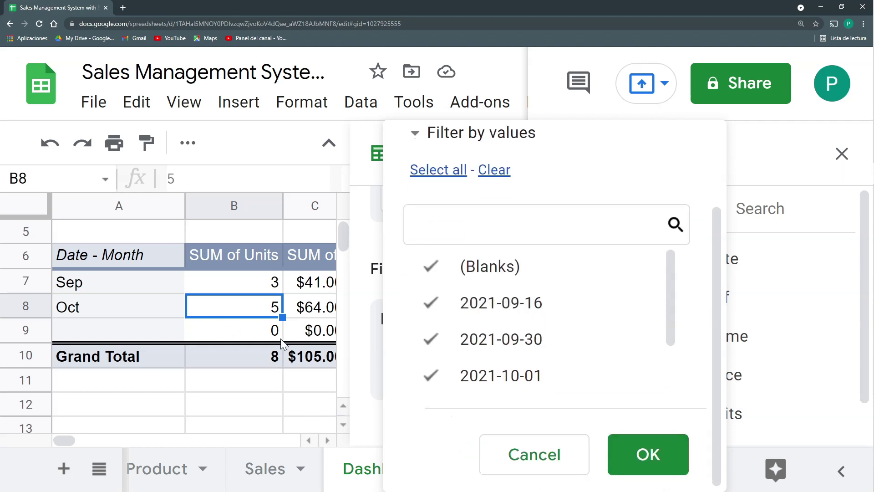
click(648, 455)
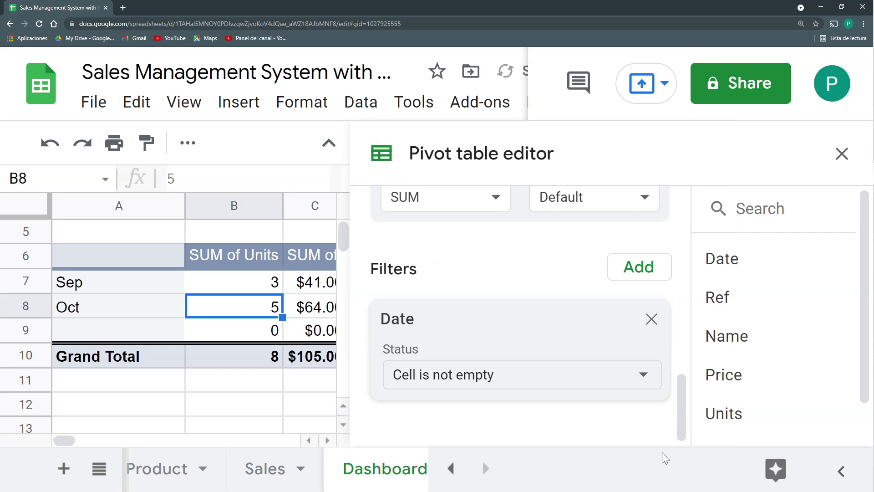
click(842, 153)
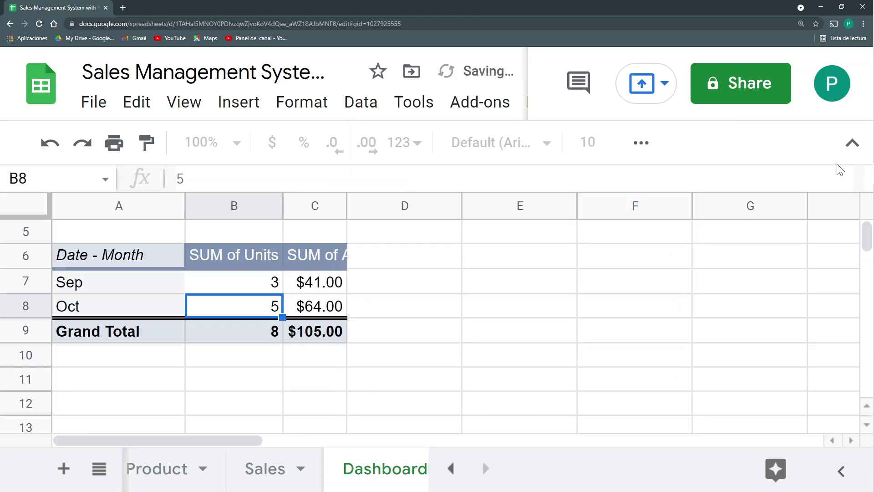
click(368, 339)
Overwrite the pivot value headers in B6 and C6 with 'Units' and 'Amount'
scroll(296, 327, up, 1)
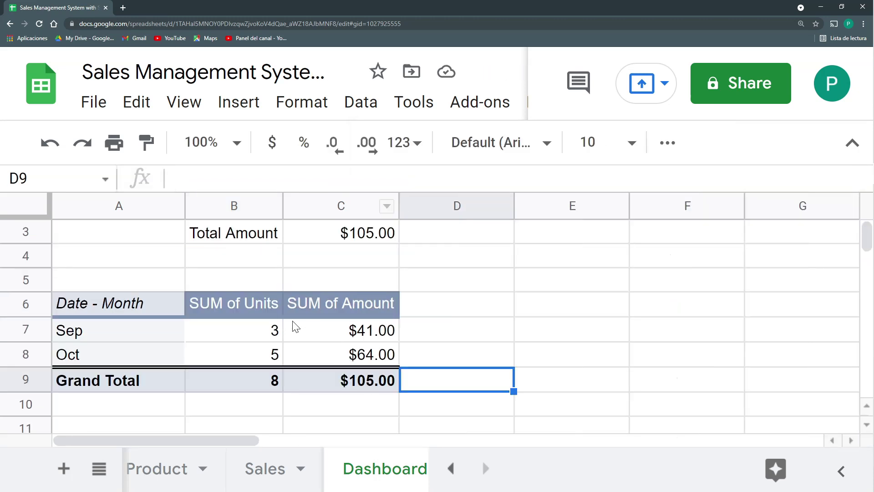
click(262, 310)
text(Units)
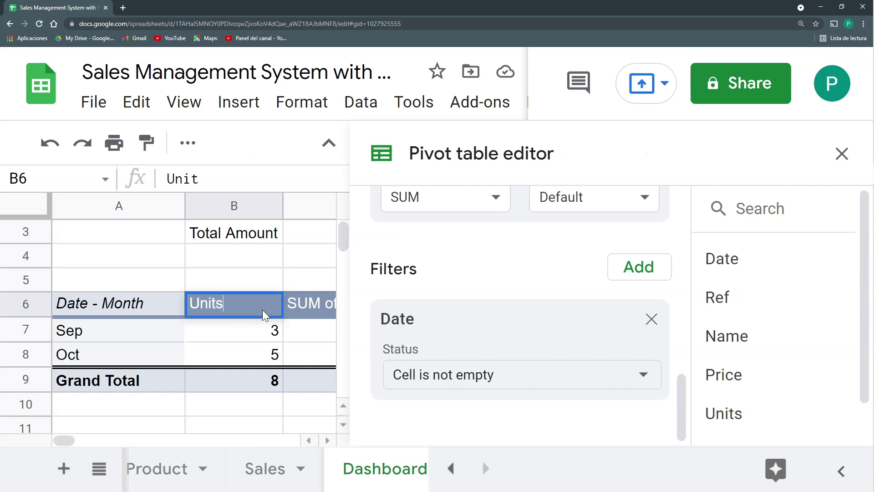
key(Tab)
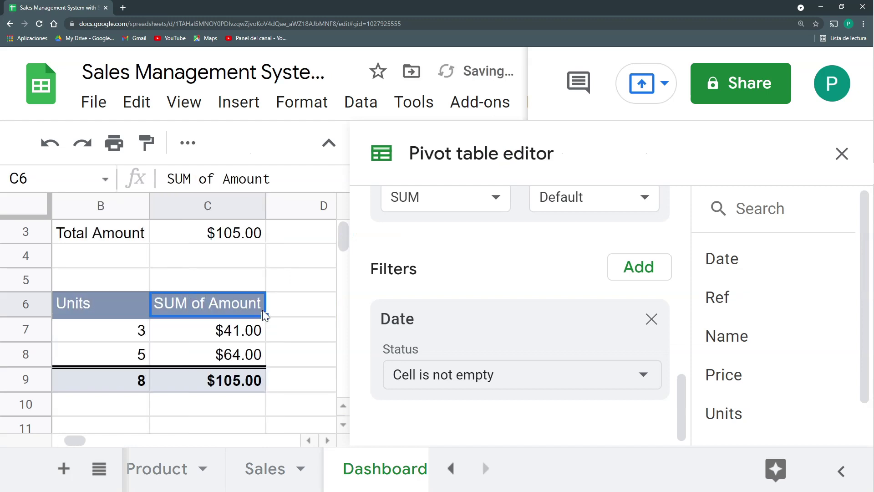
text(Amount)
key(Return)
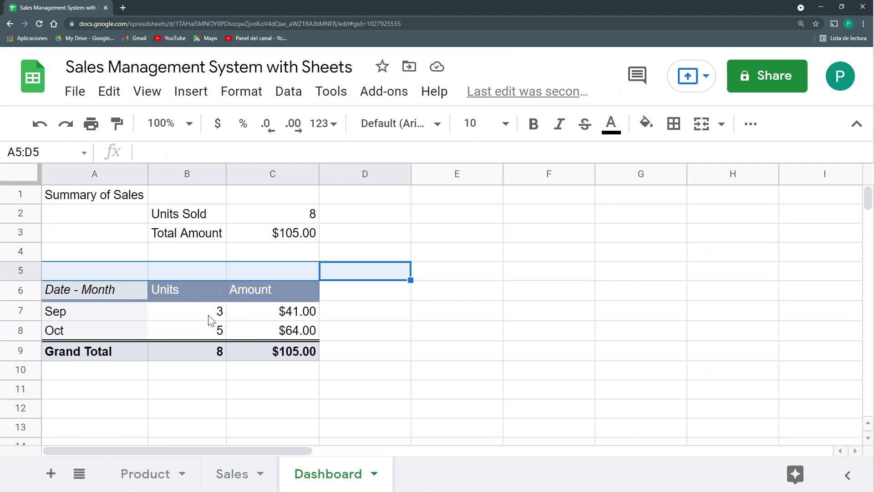
Title the pivot table 'Sales By Month' in cell A5
drag(211, 320, 213, 331)
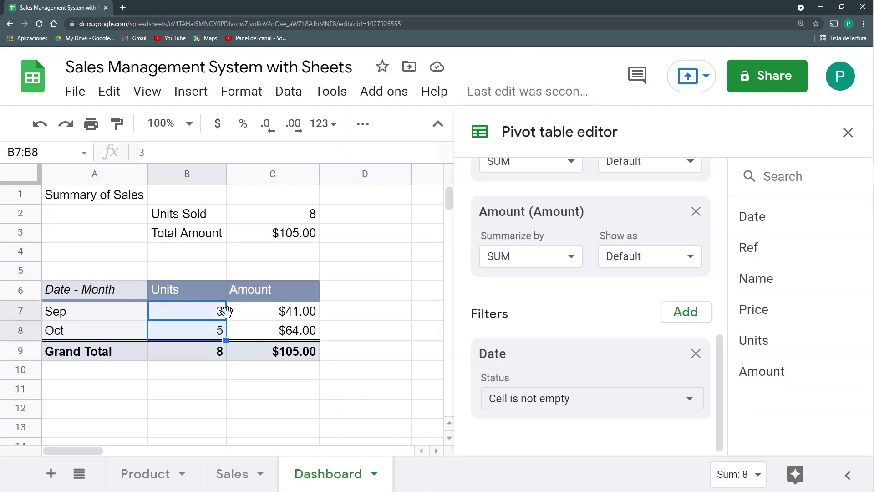
click(848, 132)
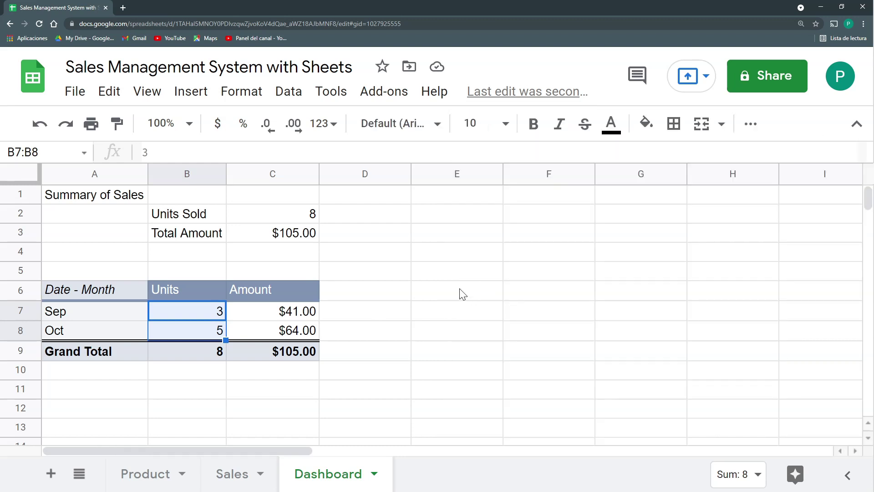
click(454, 273)
click(89, 270)
text(Sales By Month)
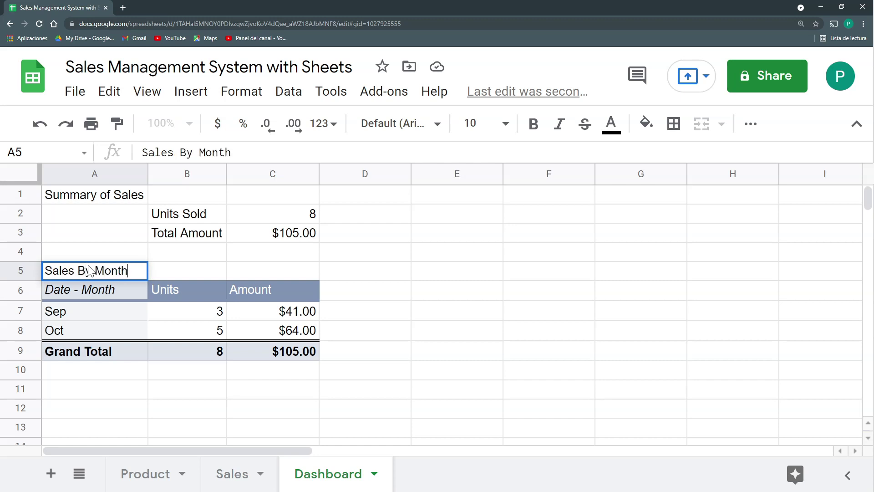
key(Return)
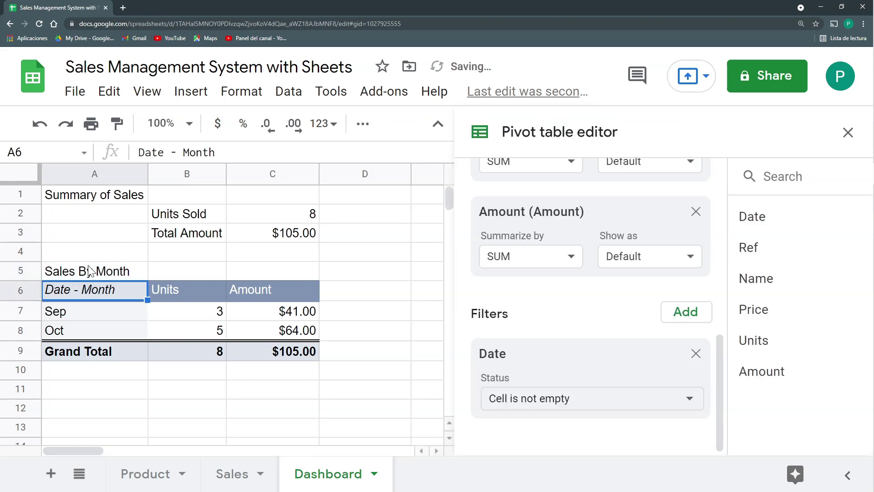
Add a 'Best Sellers' heading in E5 and narrow column D
key(Right)
key(Right)
key(Right)
key(Right)
key(Up)
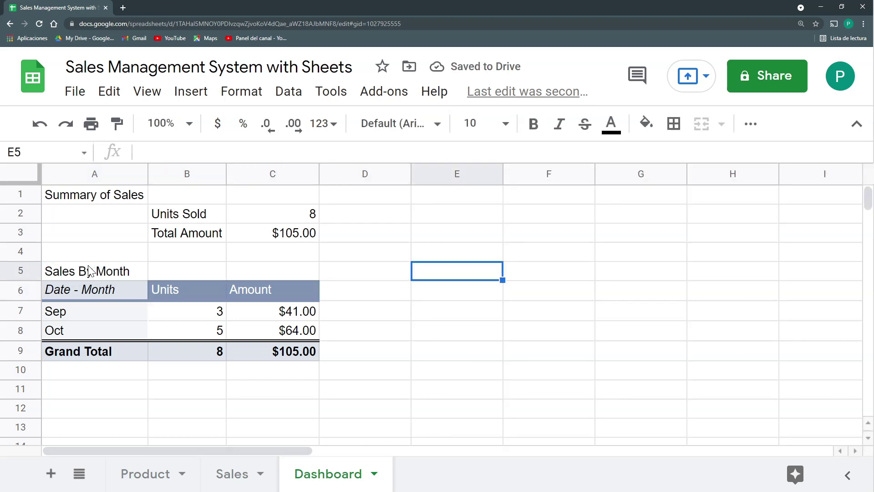
text(Best Sellers)
key(Return)
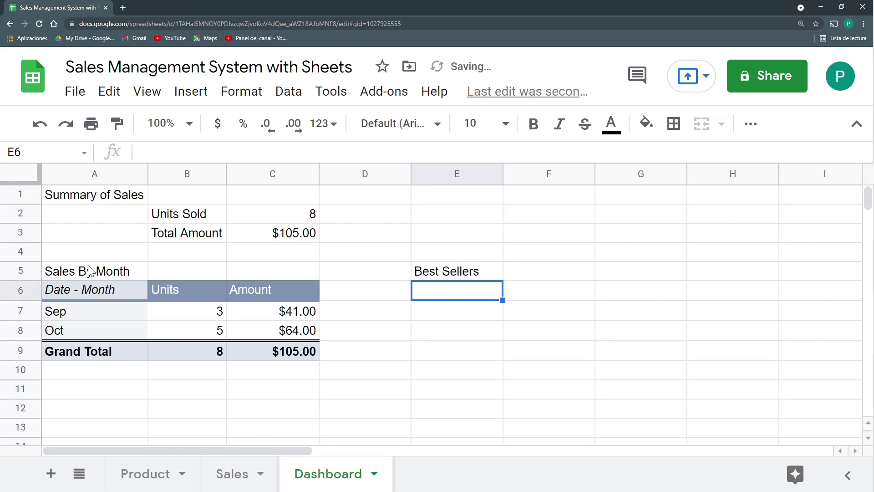
drag(412, 174, 346, 174)
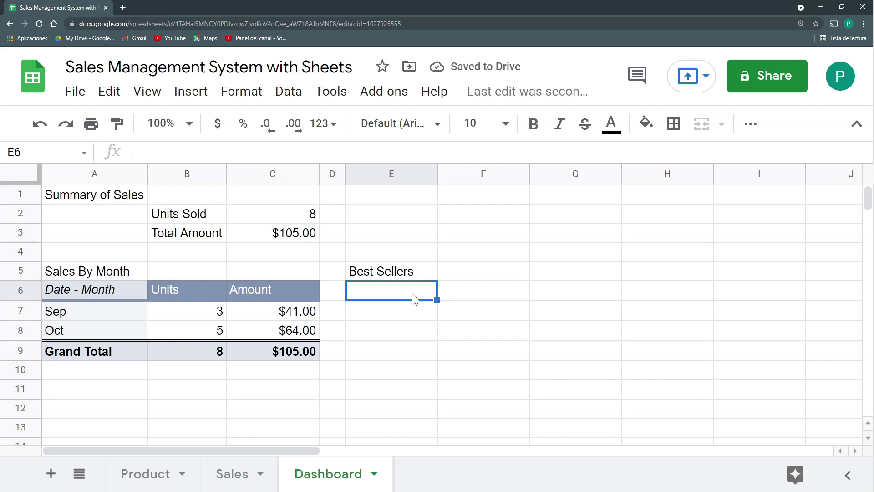
Enter =QUERY(Sales!A:F) in E6 to list the full Sales table under Best Sellers
text(=)
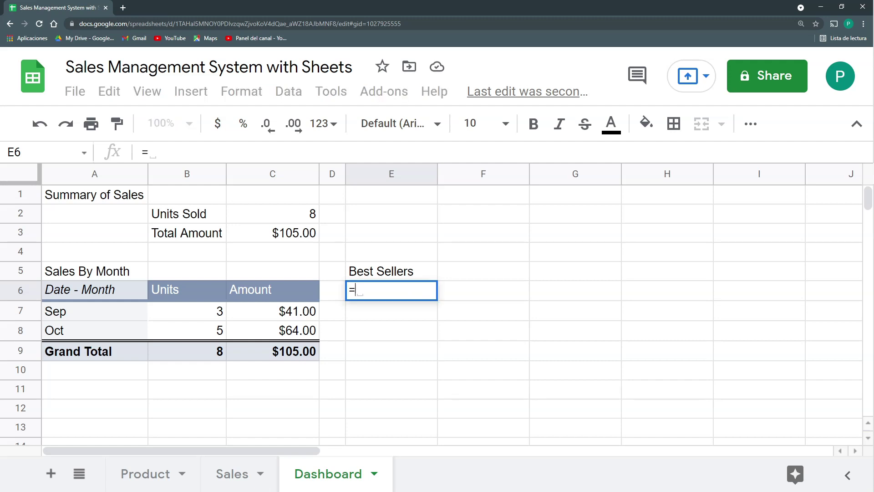
text(QUERY()
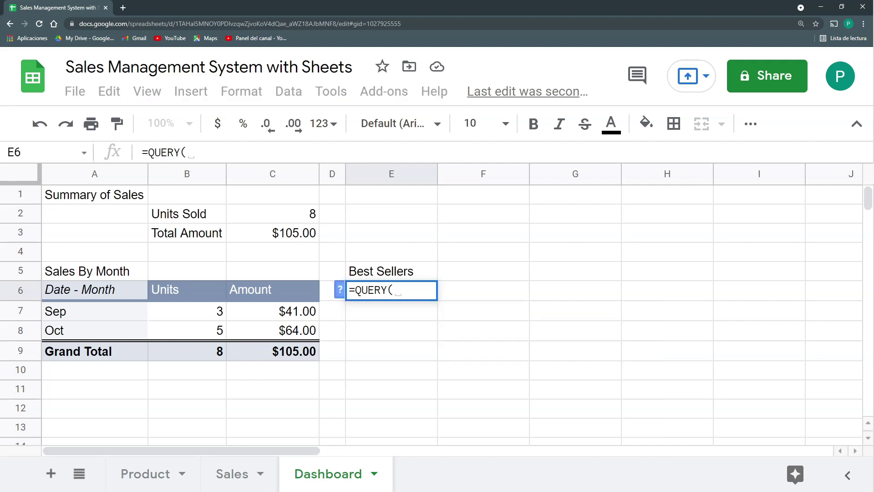
click(233, 475)
drag(108, 174, 528, 167)
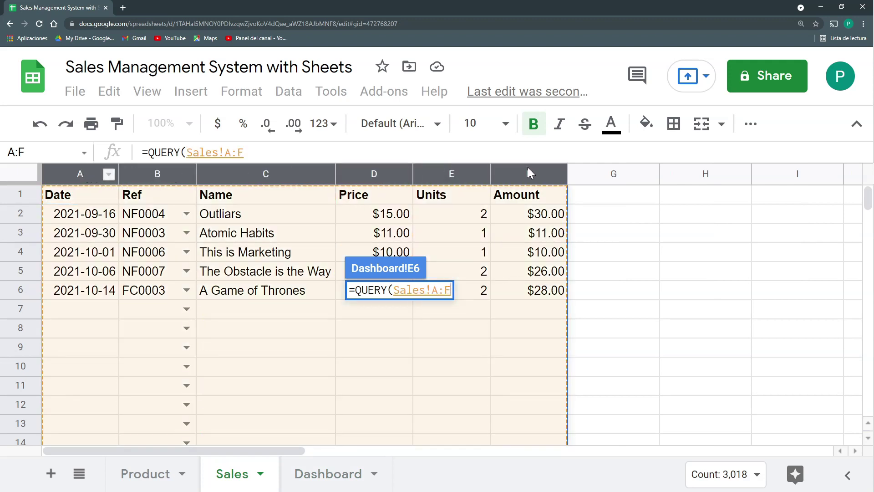
text(;)
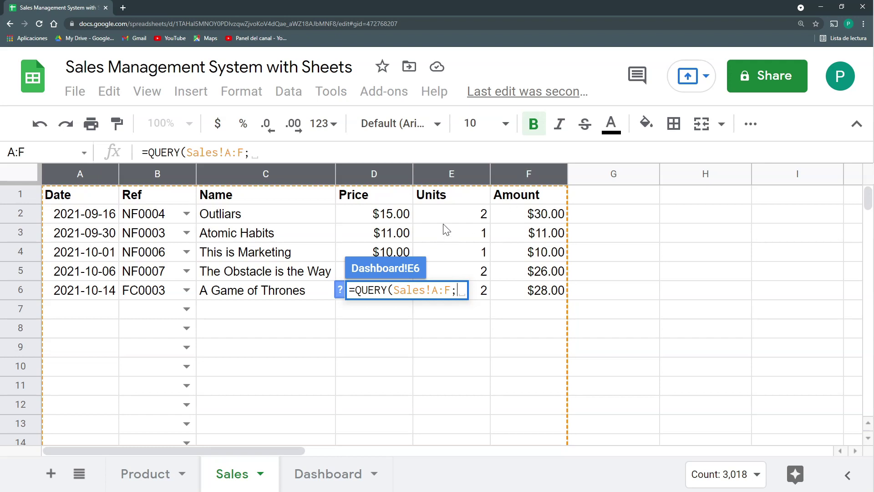
key(BackSpace)
text())
key(Return)
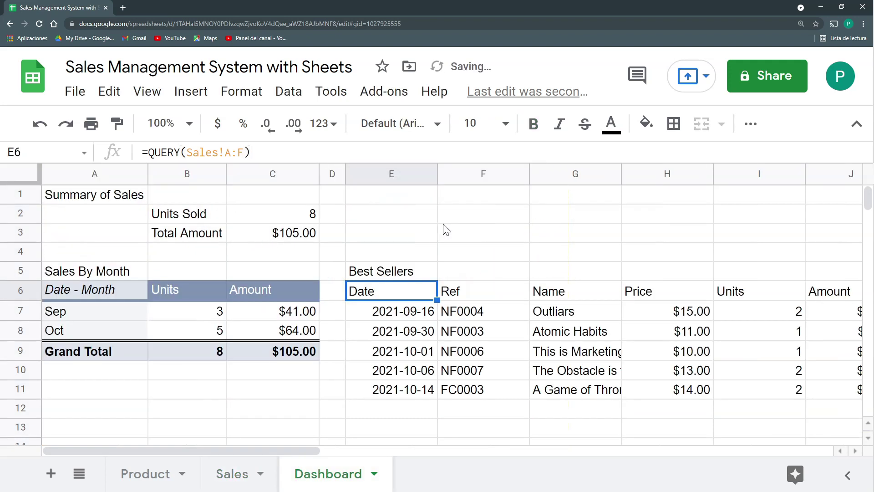
key(Up)
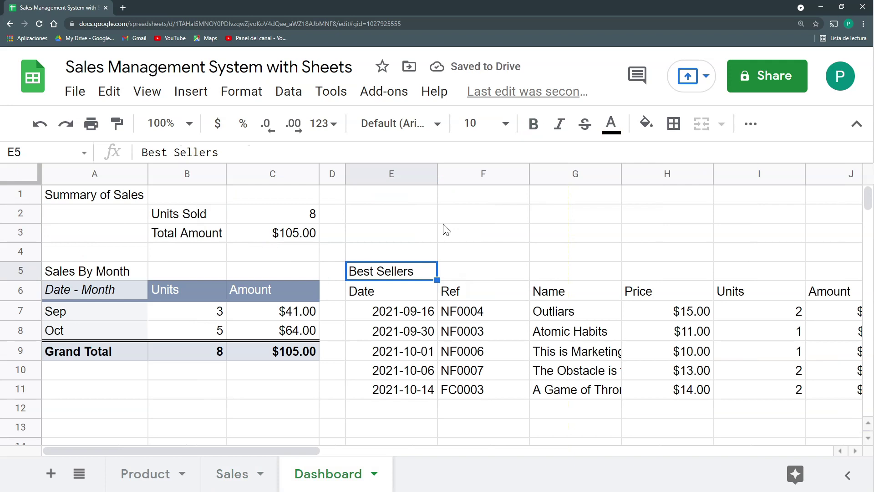
key(Down)
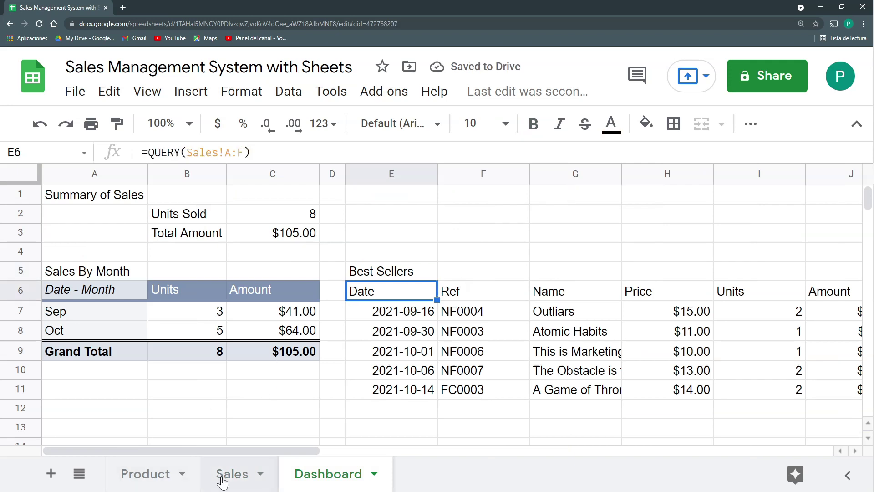
click(224, 478)
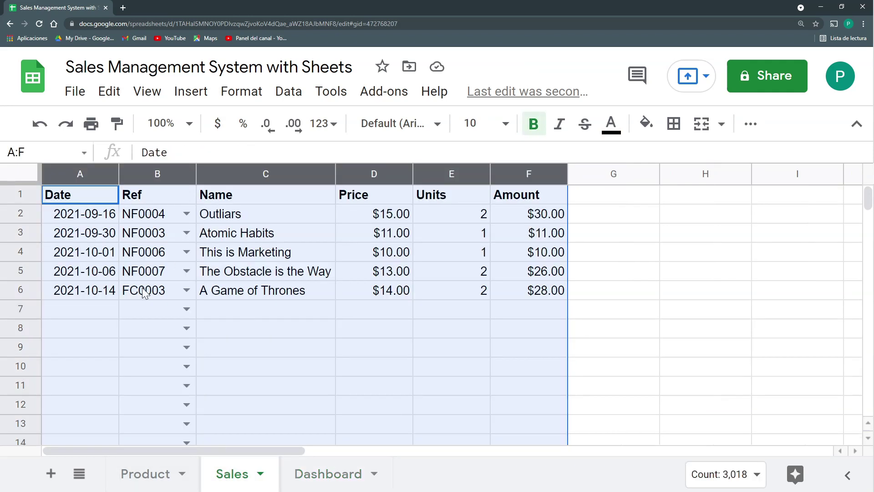
Go back to the Dashboard and scroll right to show the Best Sellers results in columns E–K
click(343, 482)
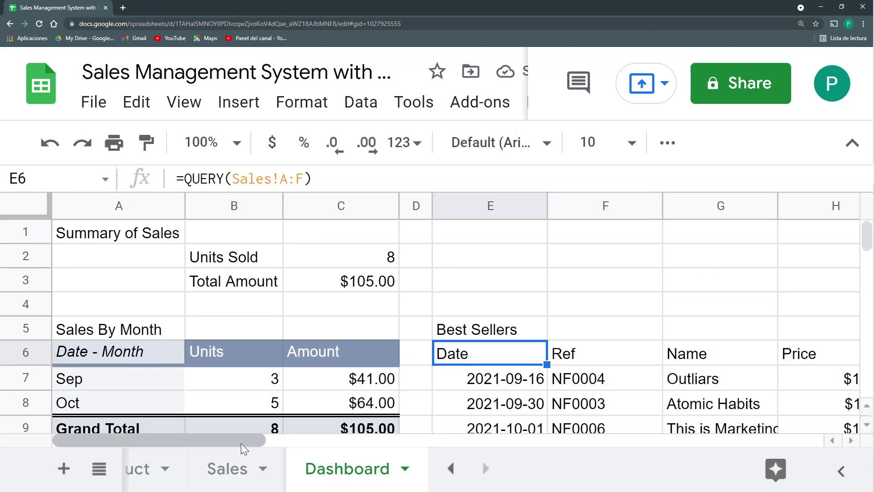
drag(241, 444, 356, 439)
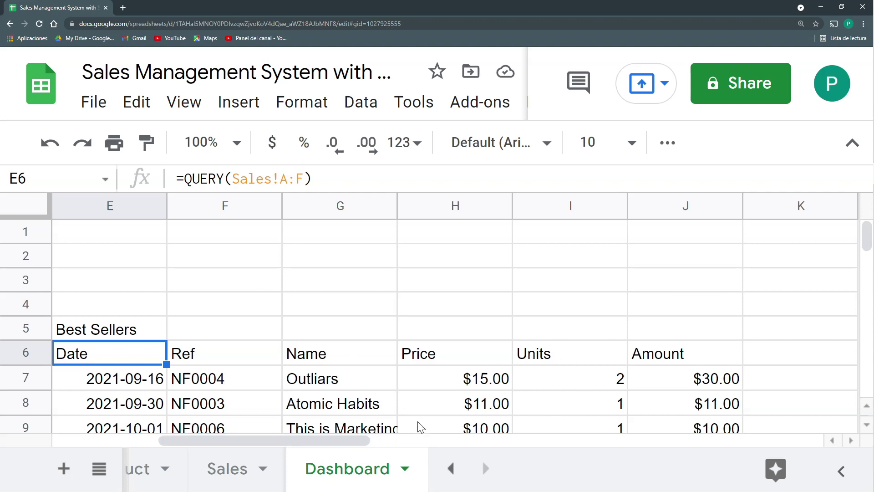
drag(332, 441, 304, 440)
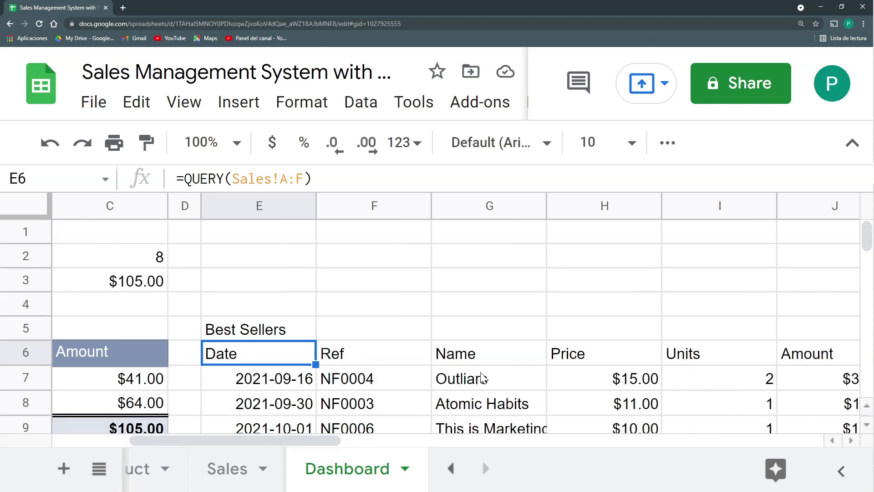
Change E6 to =QUERY(Sales!A:F;"SELECT C,E ORDER BY E DESC") to rank Name and Units
key(Return)
text(;"SE)
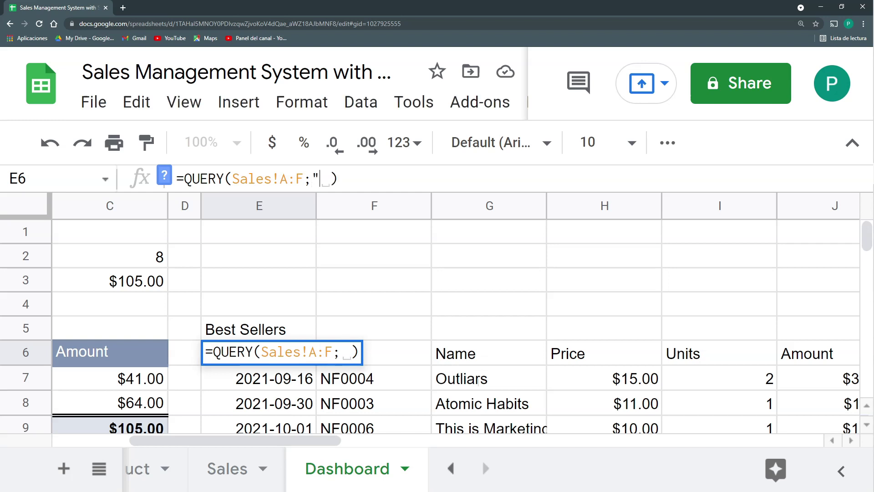
text(LECT C)
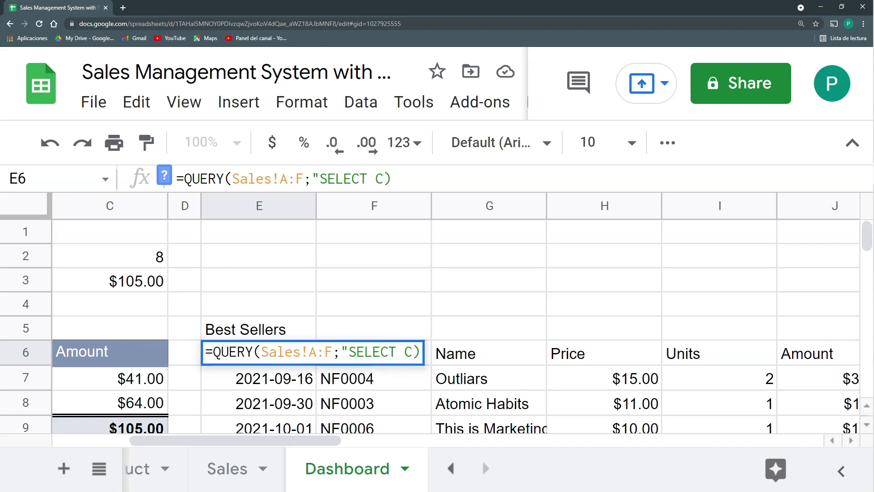
text(,)
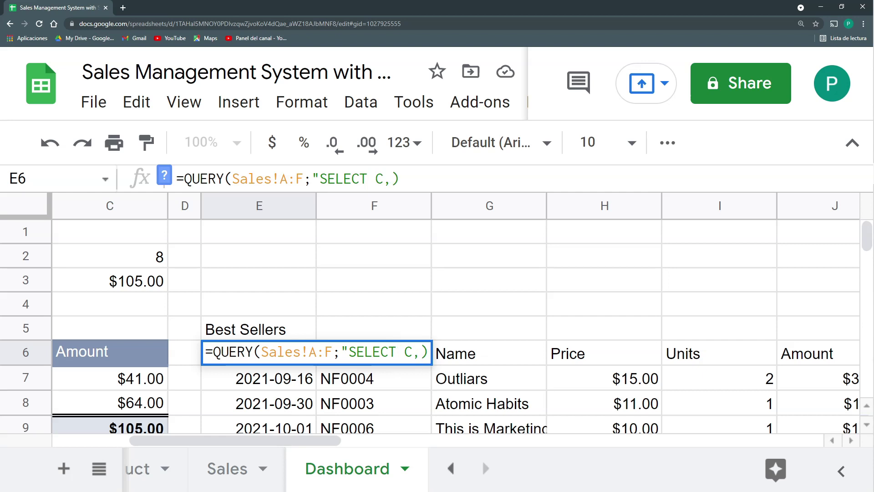
text(E)
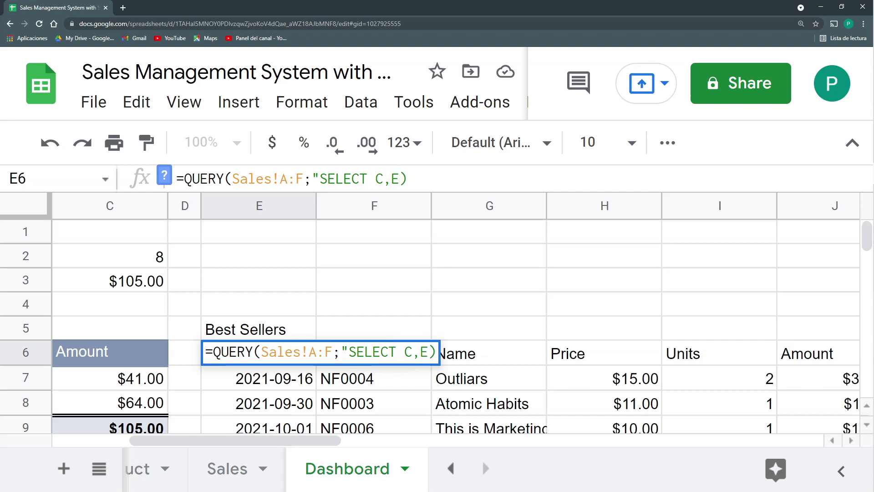
text( ORDER BY )
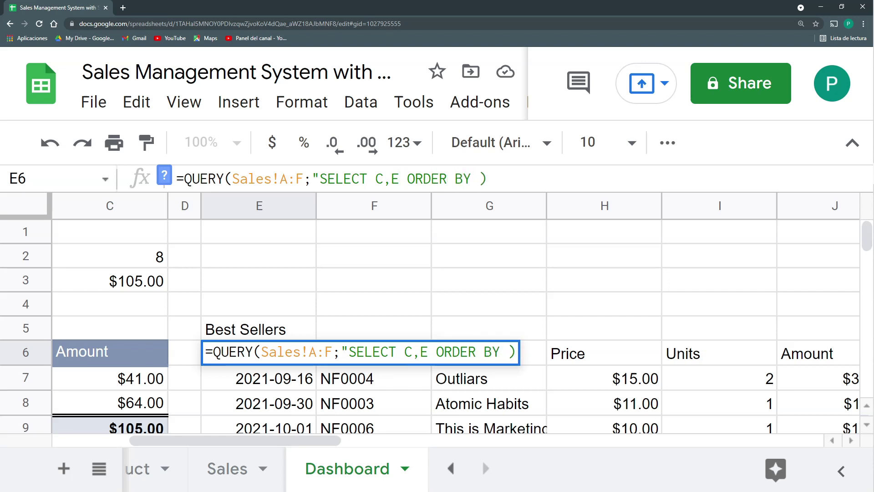
text(e)
key(BackSpace)
text(E DESC)
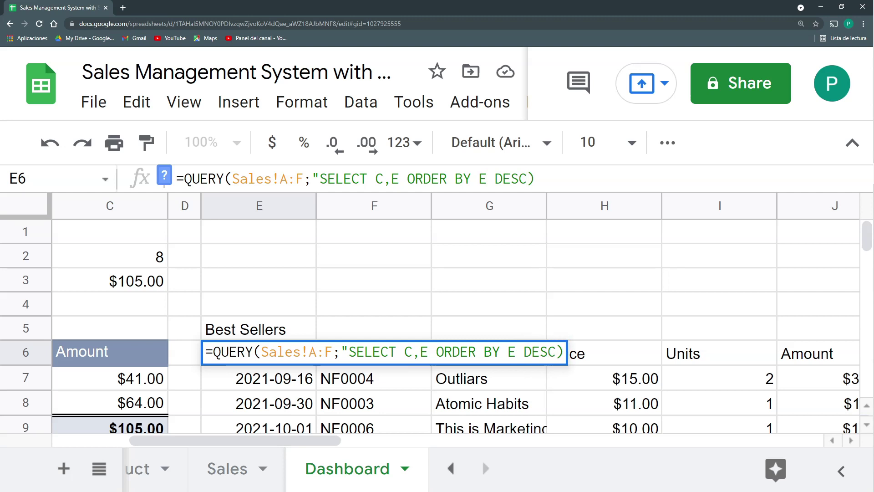
text(")
key(Return)
key(ctrl+minus)
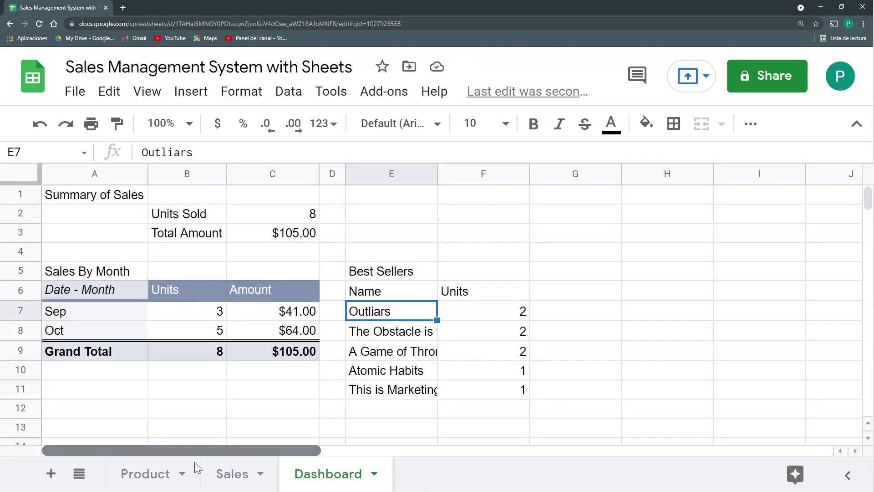
Auto-fit column E to the longest book title
double_click(435, 172)
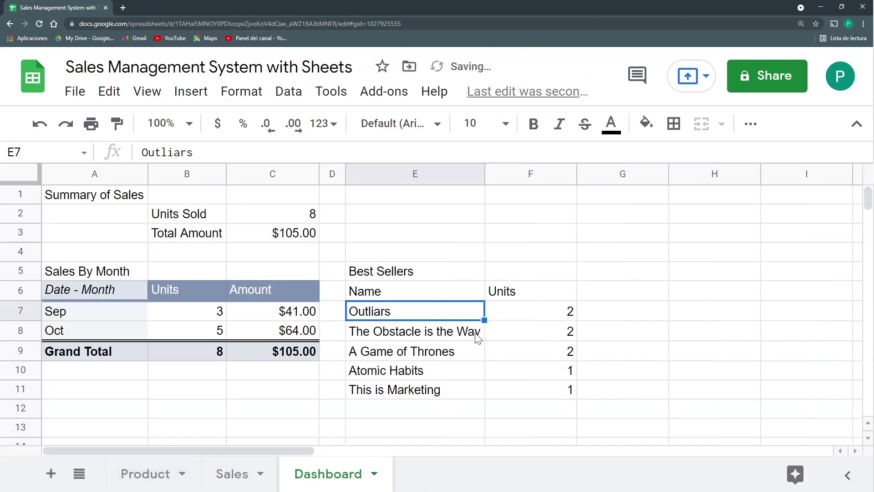
click(232, 474)
click(325, 476)
Make the Name and Units headers in E6:F6 bold
drag(458, 293, 524, 292)
key(ctrl+b)
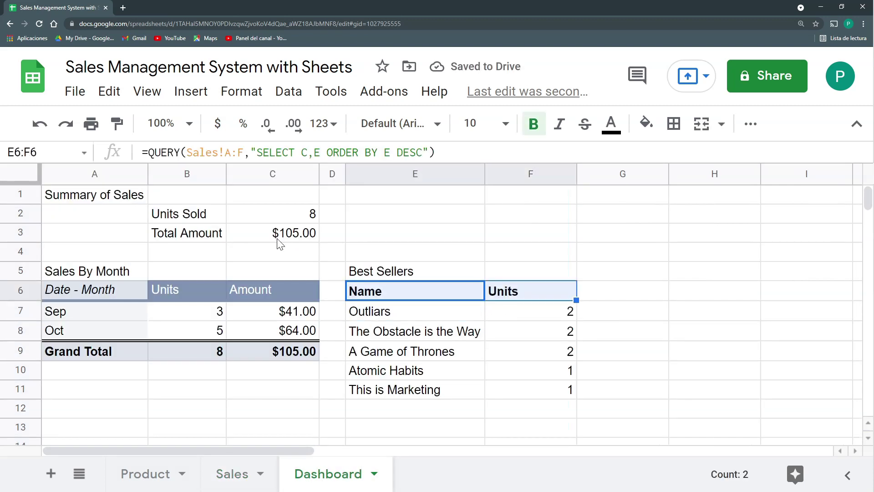
click(447, 274)
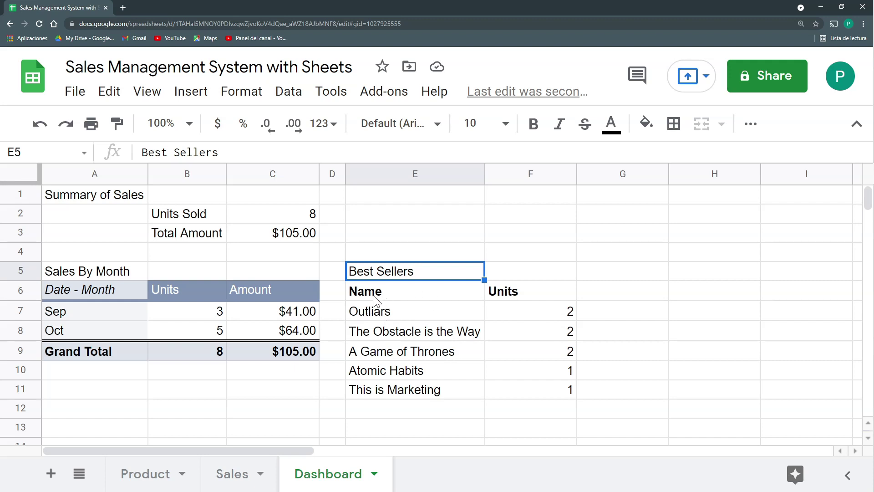
click(296, 217)
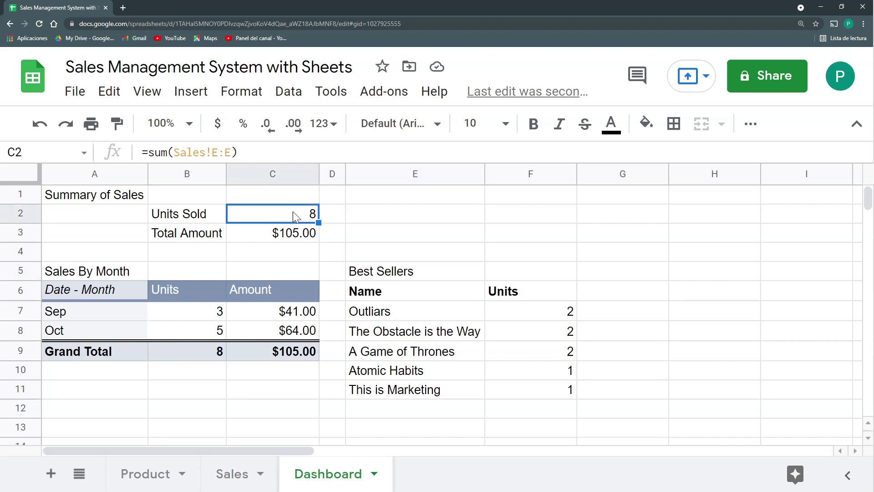
click(223, 315)
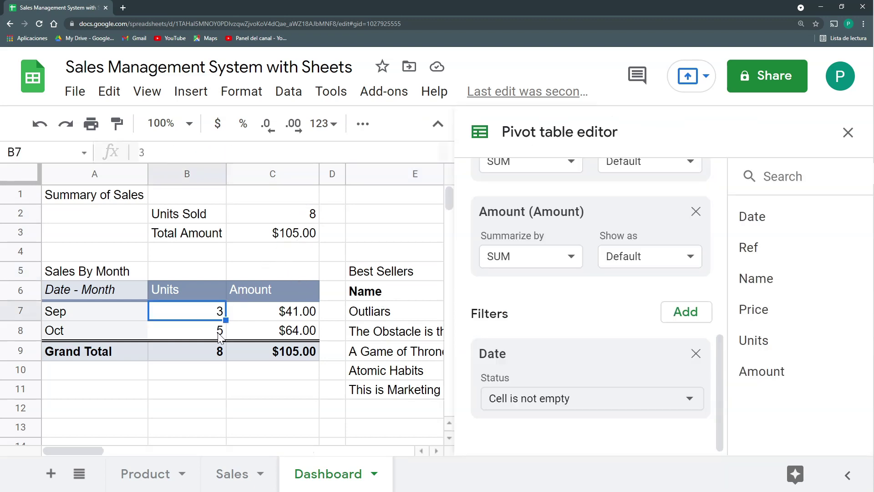
click(221, 330)
click(848, 133)
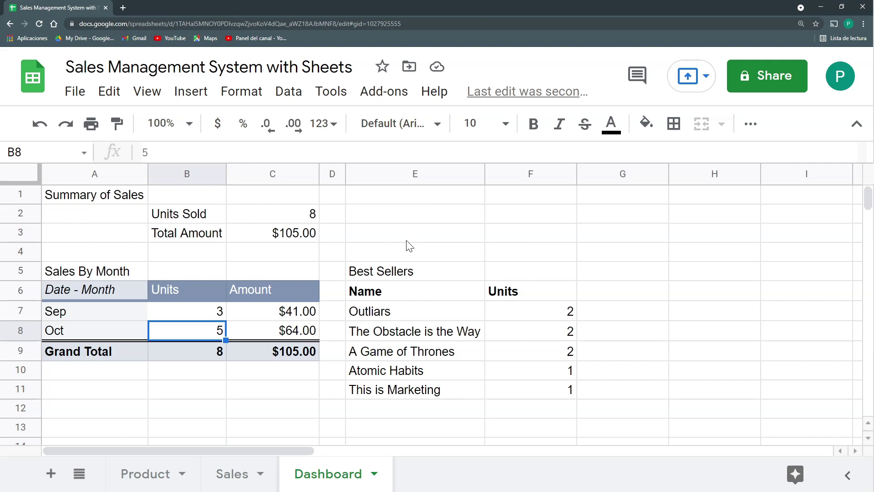
click(407, 275)
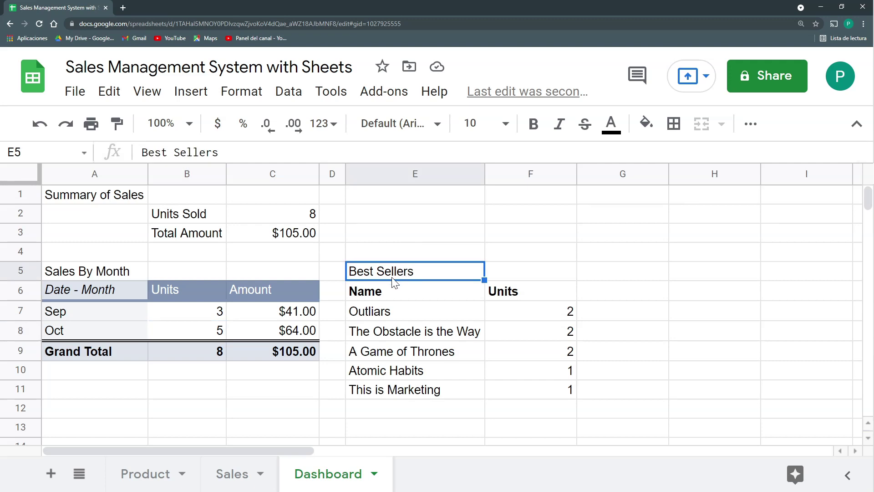
Review the Product and Dashboard sheets, then select the Sales header row A1:F1
click(236, 476)
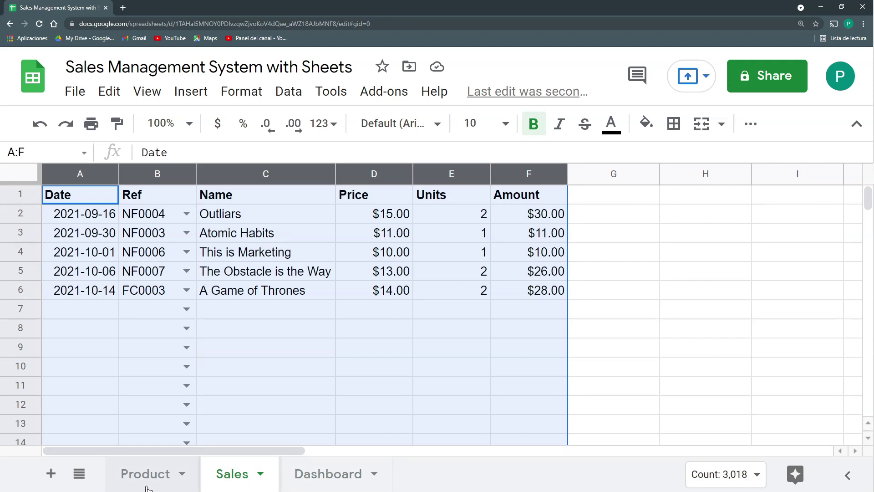
click(146, 487)
click(230, 476)
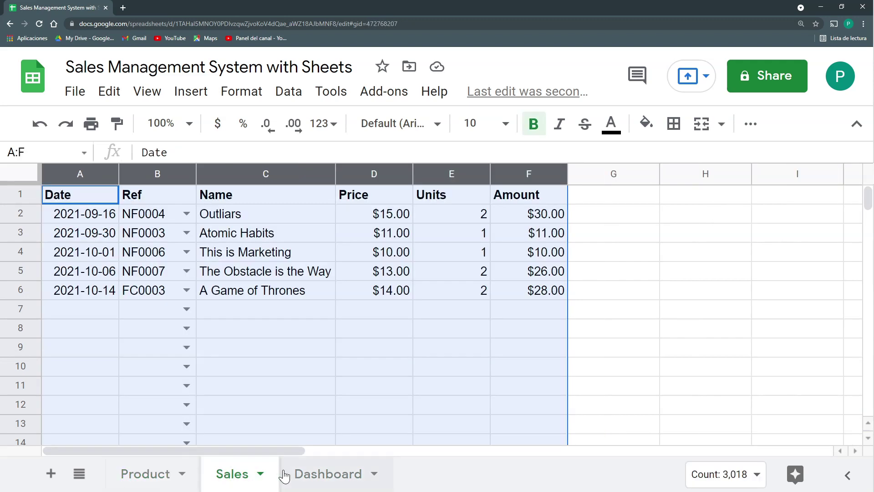
click(309, 476)
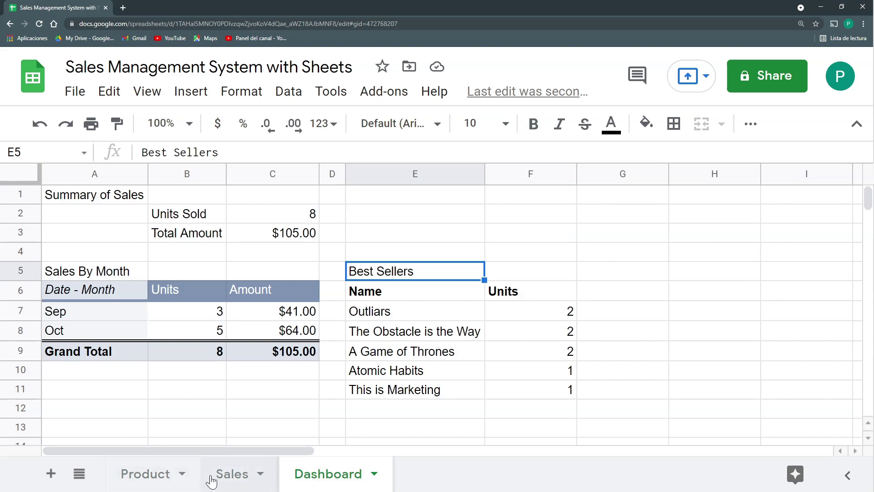
click(210, 479)
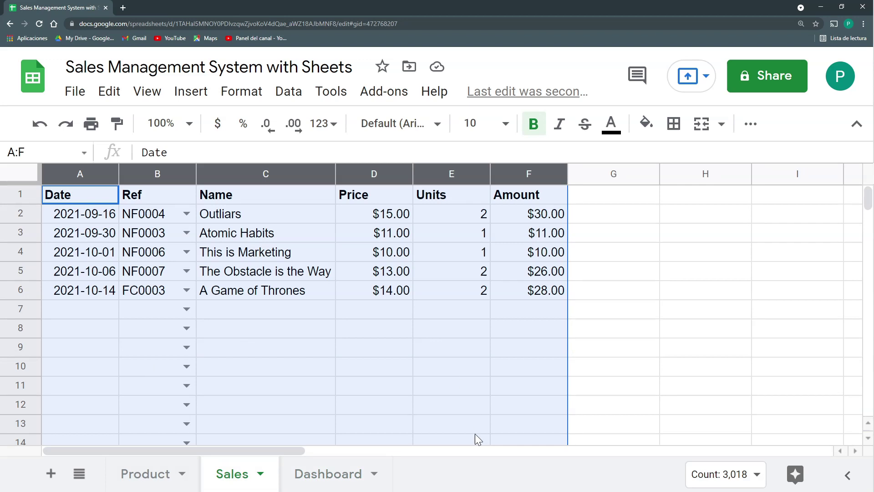
click(299, 478)
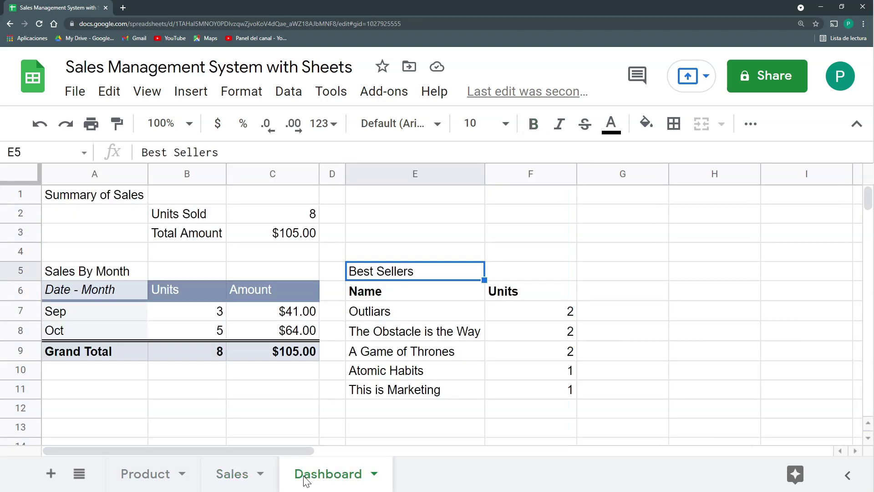
click(171, 476)
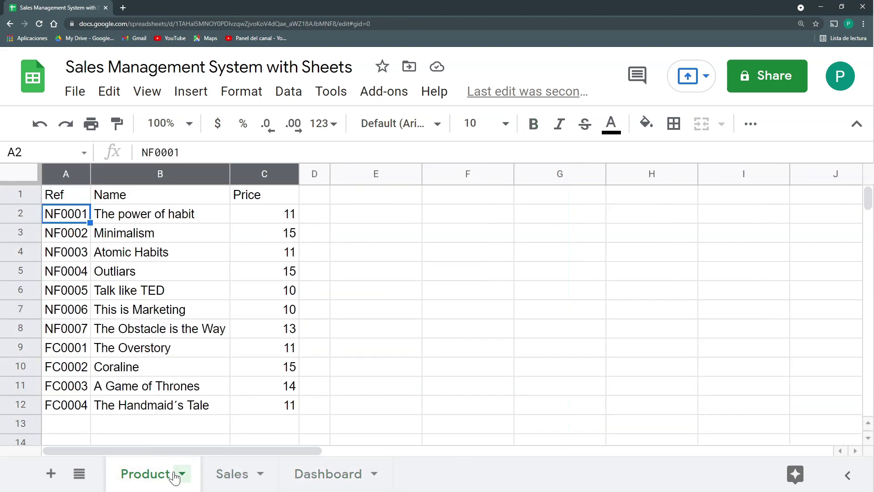
click(230, 476)
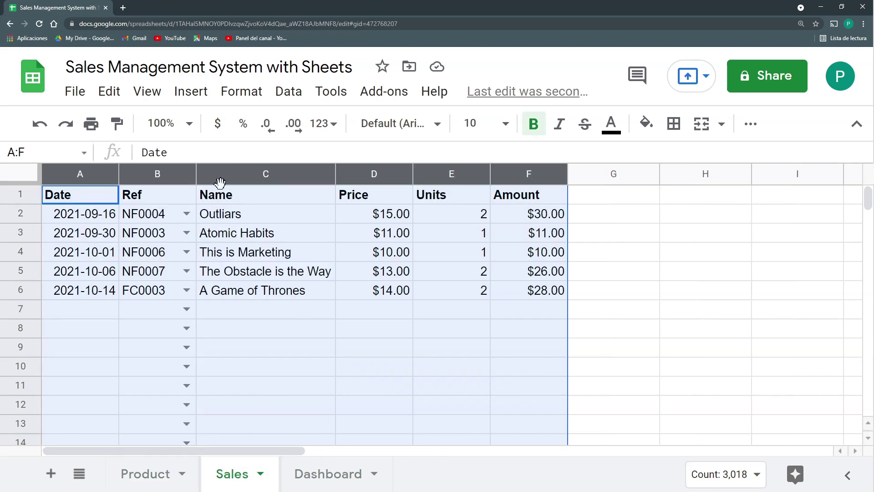
drag(98, 199, 501, 189)
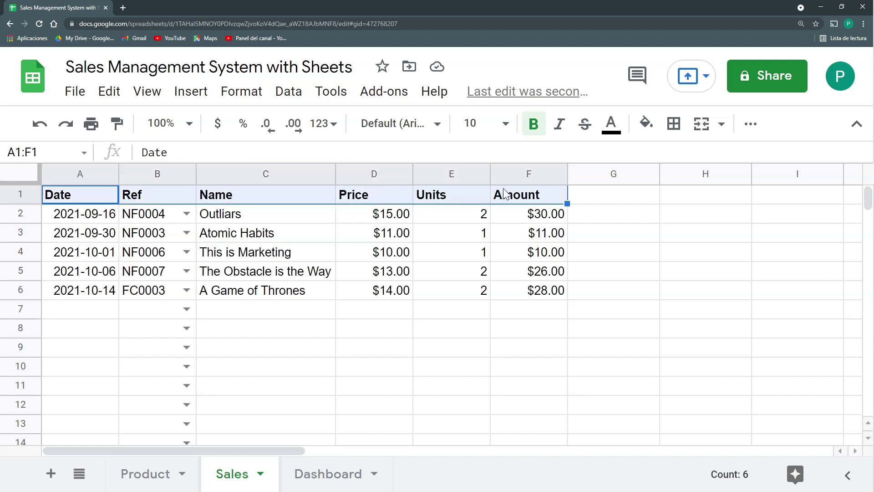